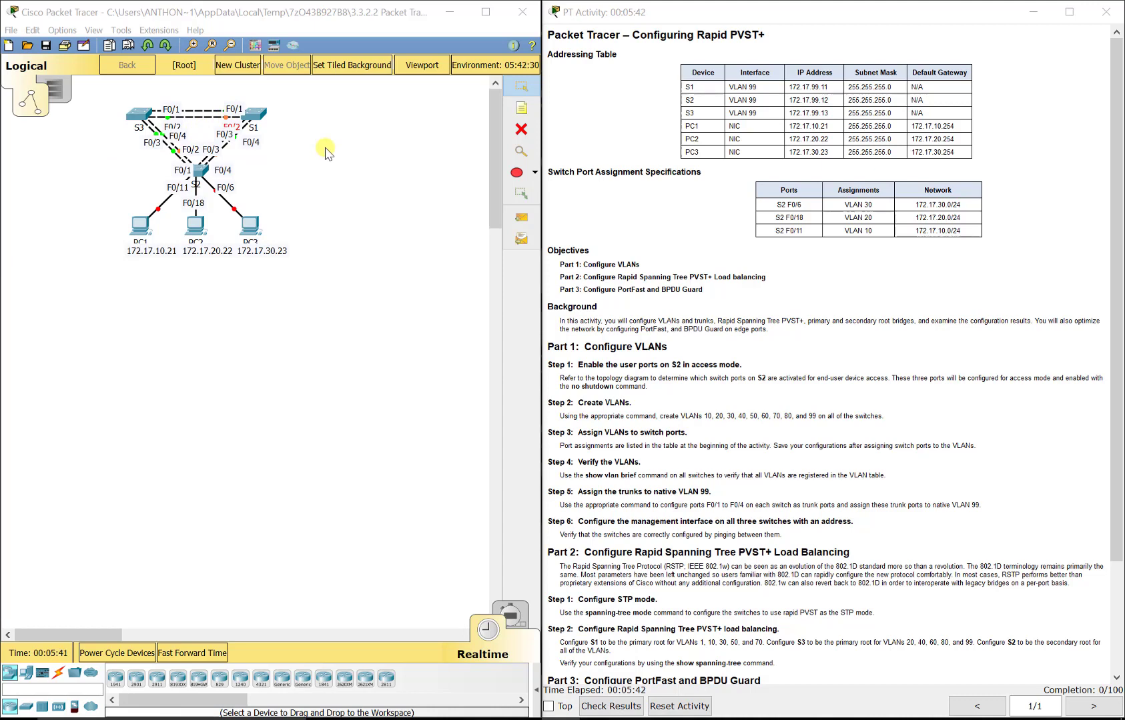
# Try to move the locked F0/1 link label, dismiss the warning, and review the activity instructions
pyautogui.click(237, 115)
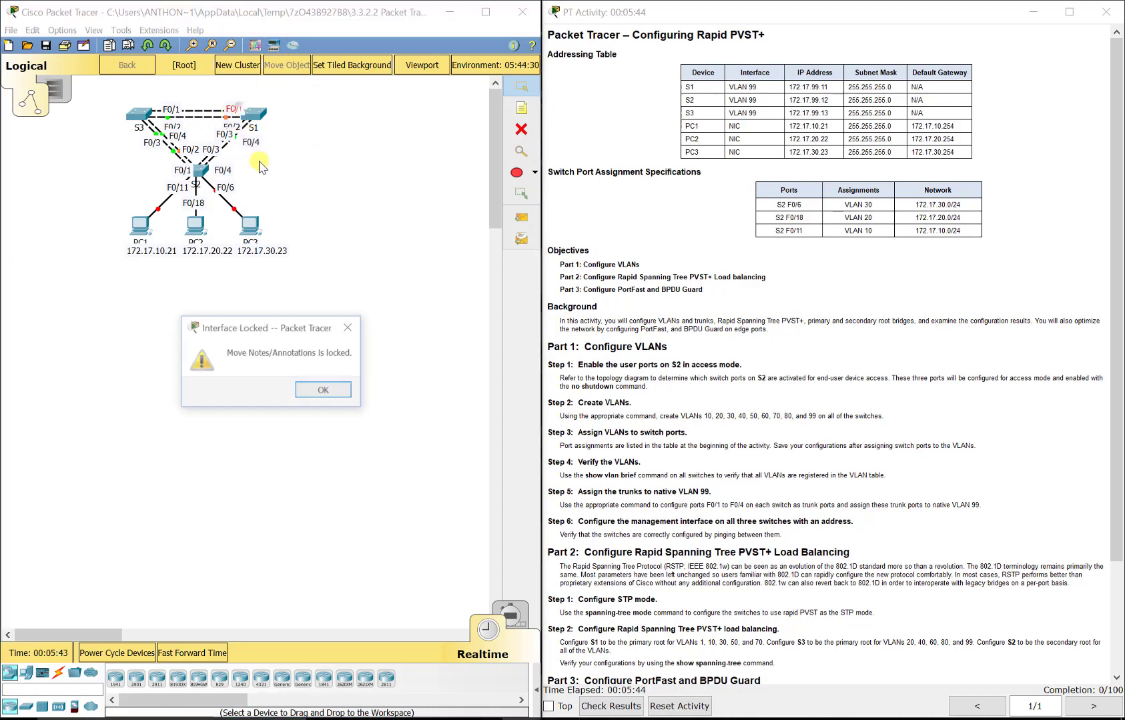
pyautogui.click(318, 398)
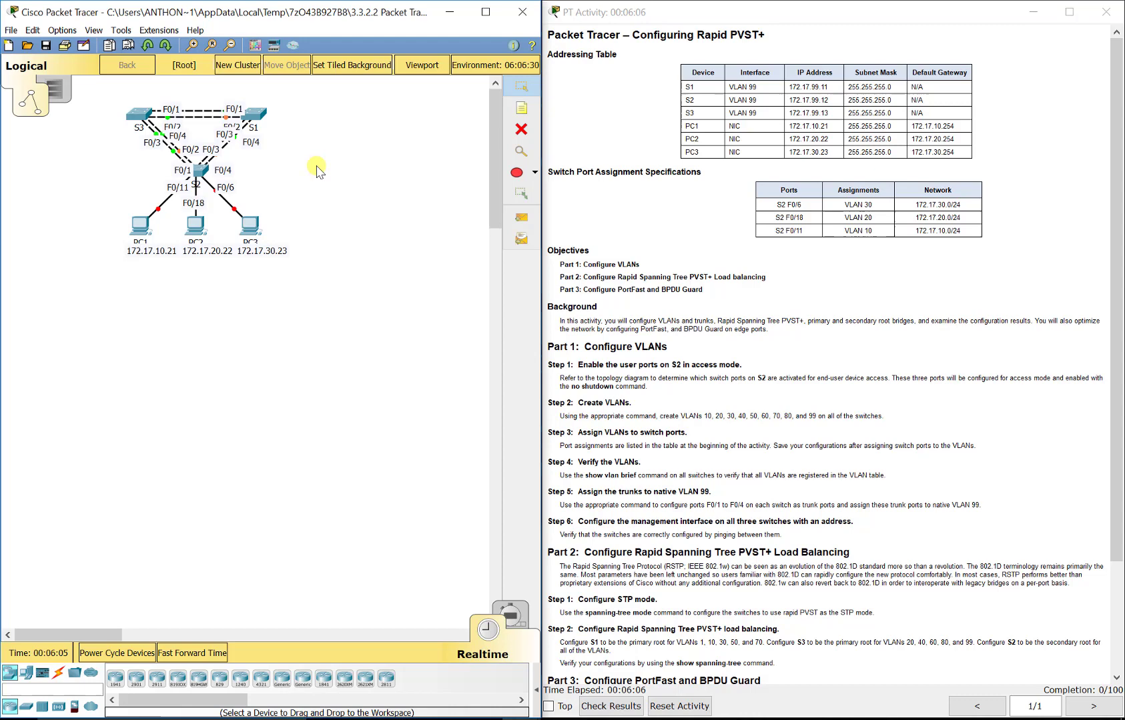
pyautogui.click(632, 367)
pyautogui.scroll(-1, 669, 337)
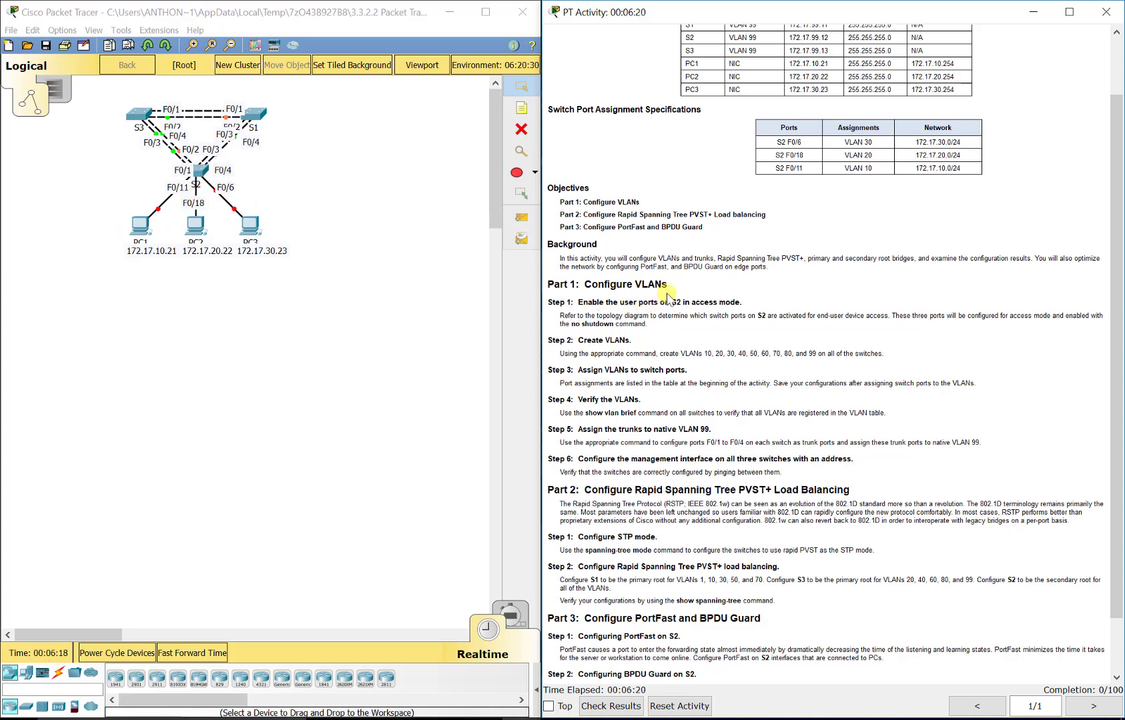
# Open switch S2's enlarged CLI and enter global configuration mode with en and config t
pyautogui.click(198, 176)
pyautogui.moveTo(394, 186); pyautogui.dragTo(273, 105)
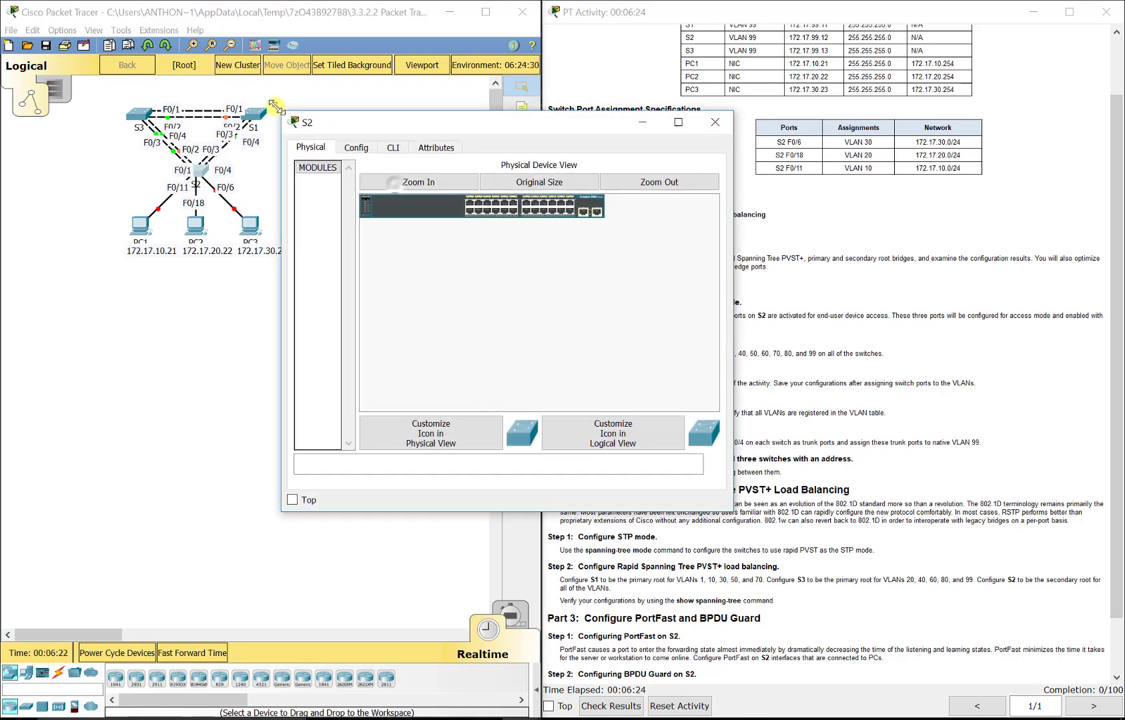
pyautogui.click(381, 142)
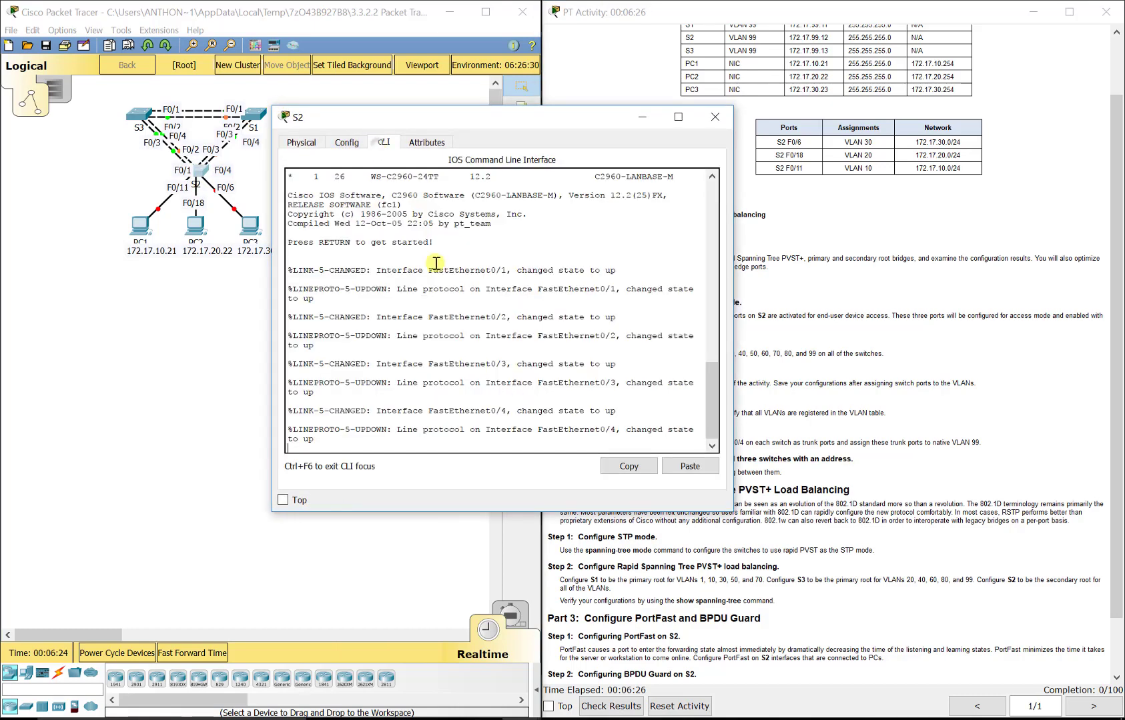
pyautogui.press('Return')
pyautogui.write('en')
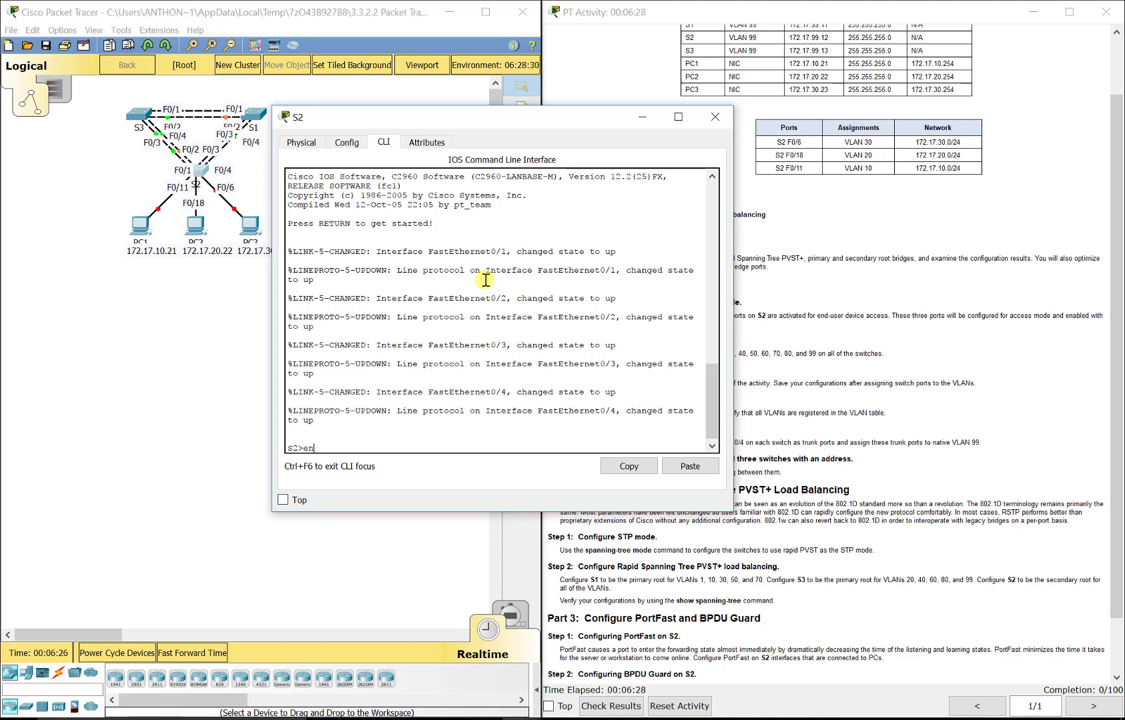
pyautogui.press('Return')
pyautogui.write('config t')
pyautogui.press('Return')
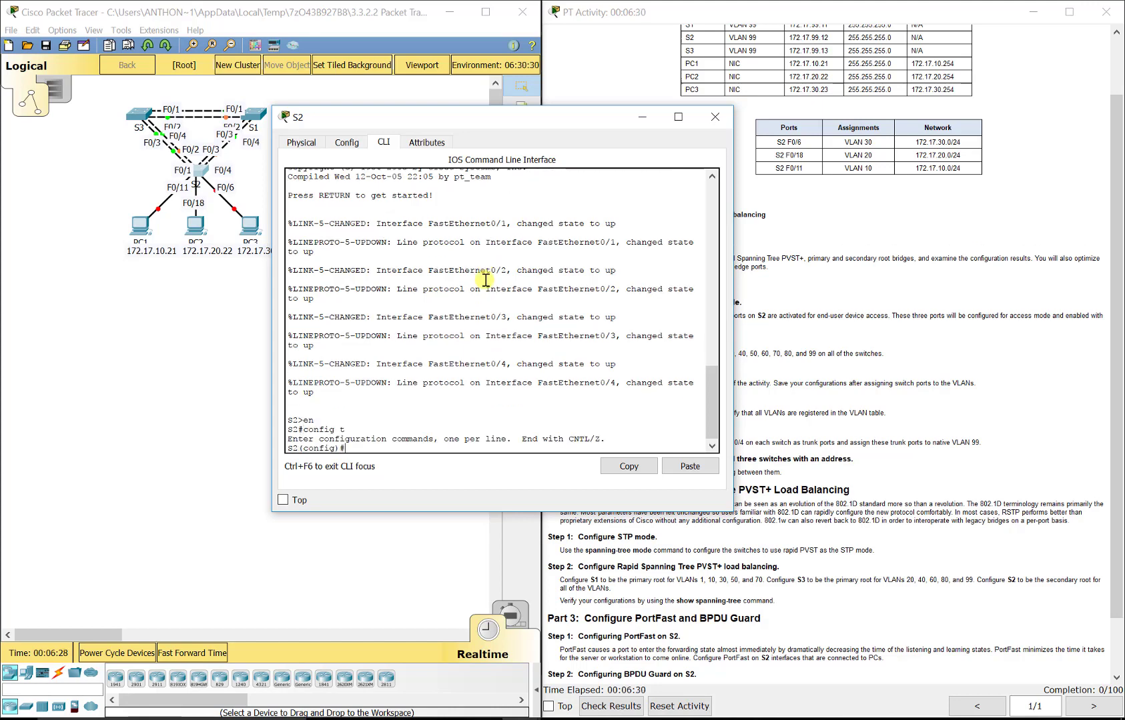
# Make S2 port Fa0/6 an access port and enable it with no shutdown
pyautogui.write('int fa0/6')
pyautogui.press('Return')
pyautogui.write('switchp')
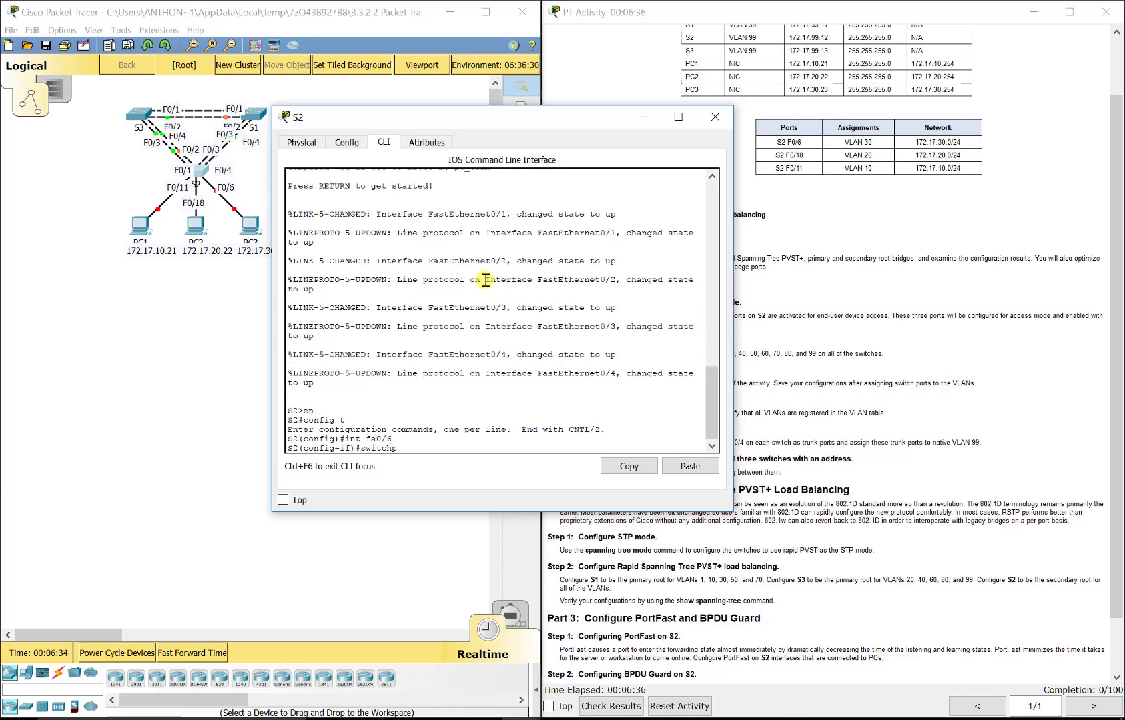
pyautogui.write('ort mode access')
pyautogui.press('Return')
pyautogui.write('no')
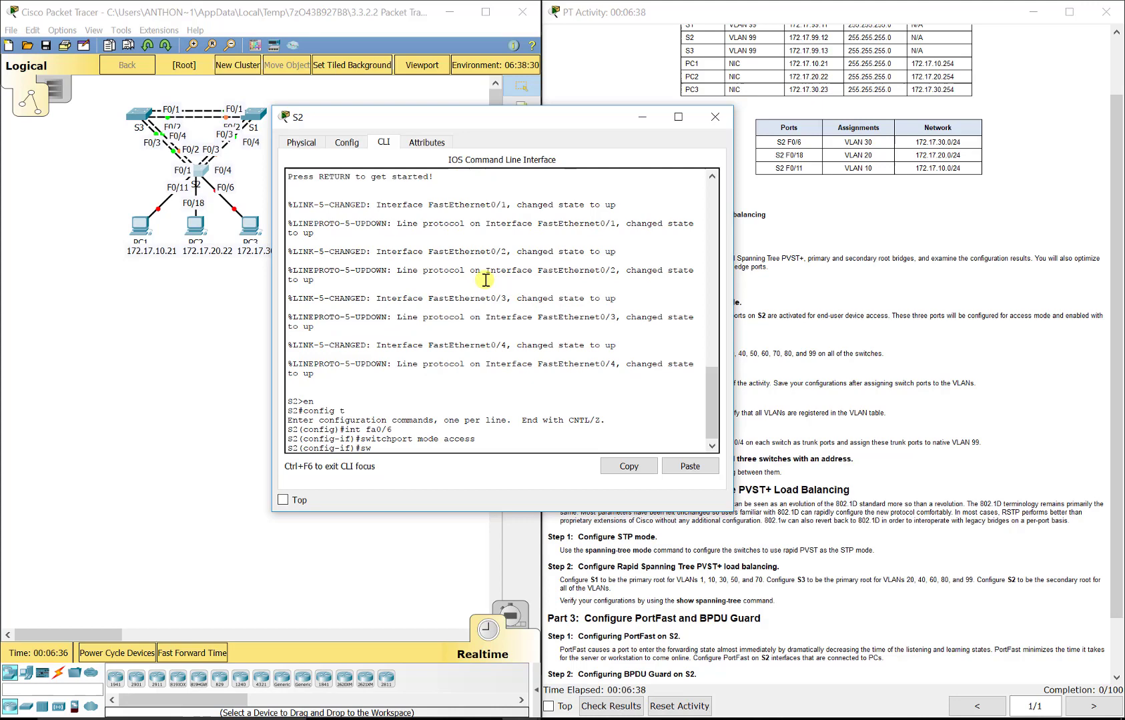
pyautogui.write(' shutdown')
pyautogui.press('Return')
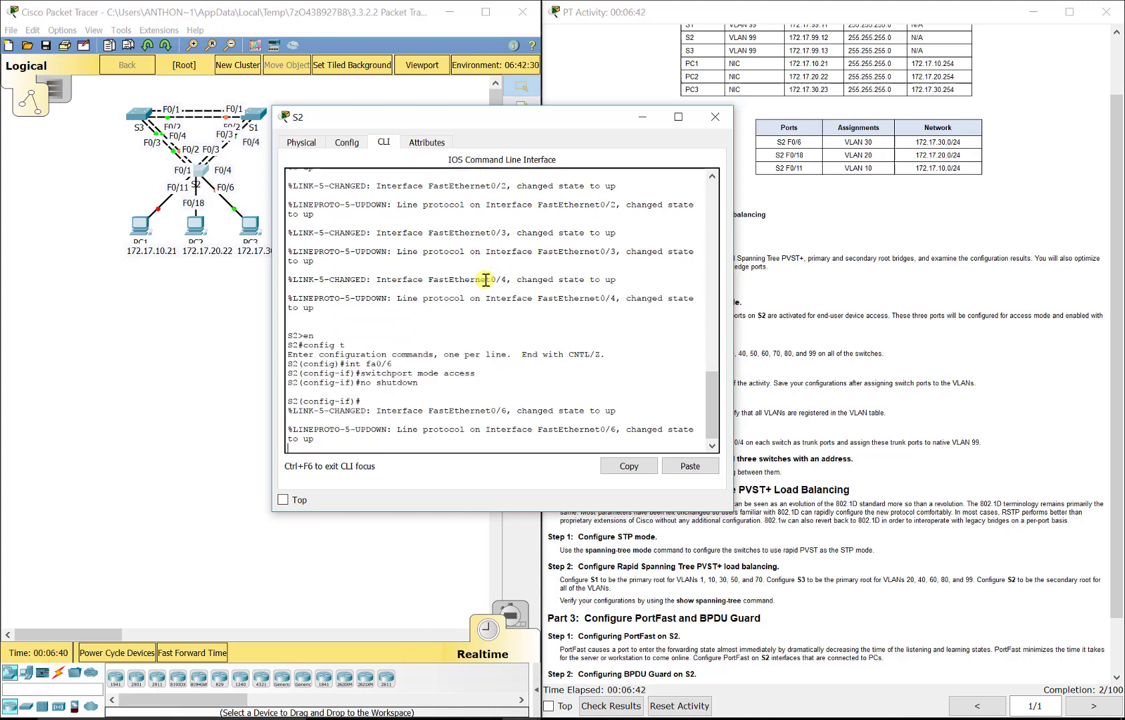
pyautogui.press('Return')
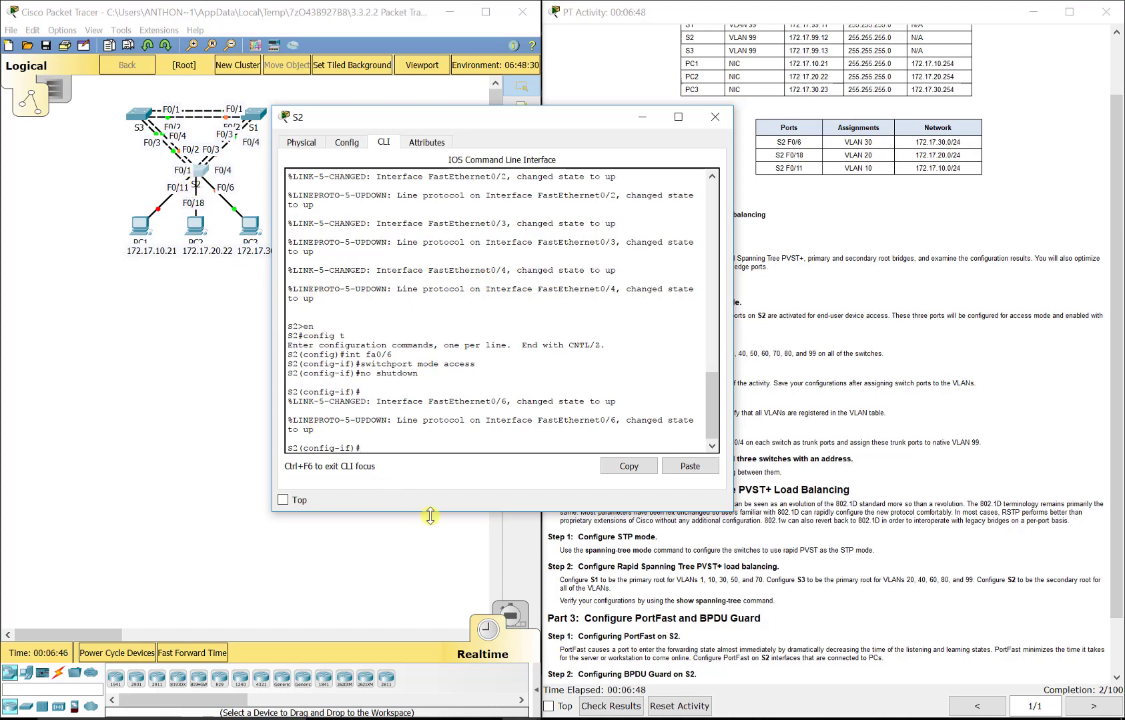
pyautogui.write('exit')
pyautogui.press('Return')
# Make S2 port Fa0/11 an access port and enable it with no shutdown
pyautogui.write('int')
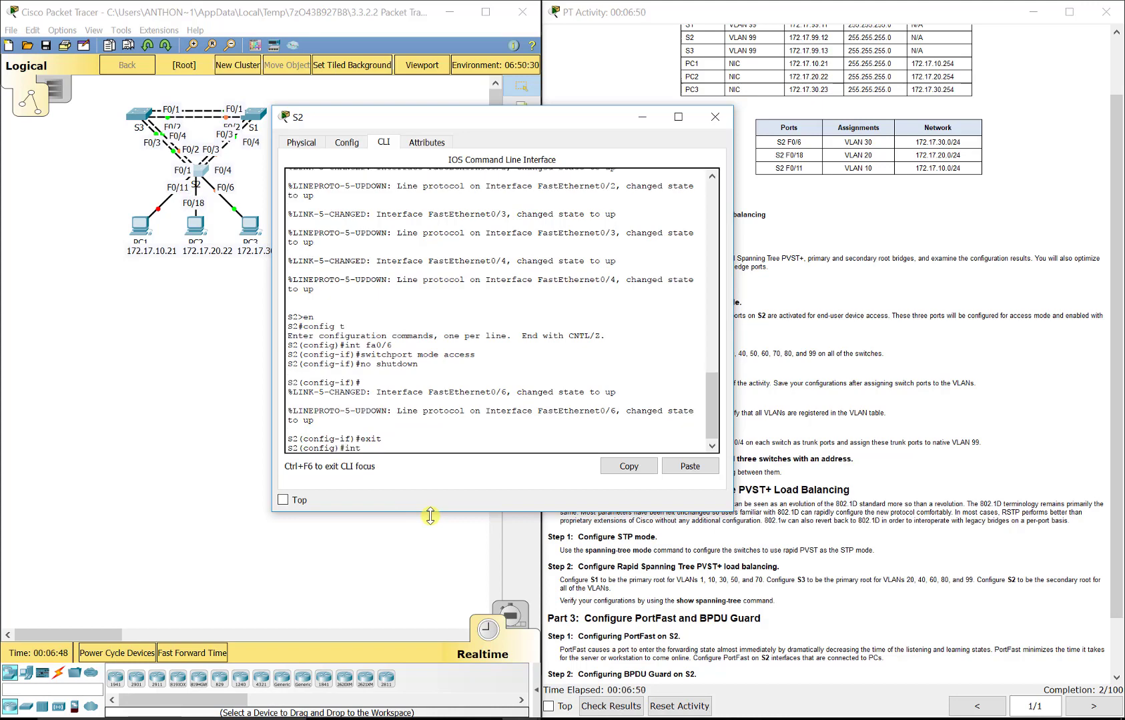
pyautogui.write(' fa0/18')
pyautogui.press('BackSpace')
pyautogui.write('1')
pyautogui.press('Return')
pyautogui.write('switc')
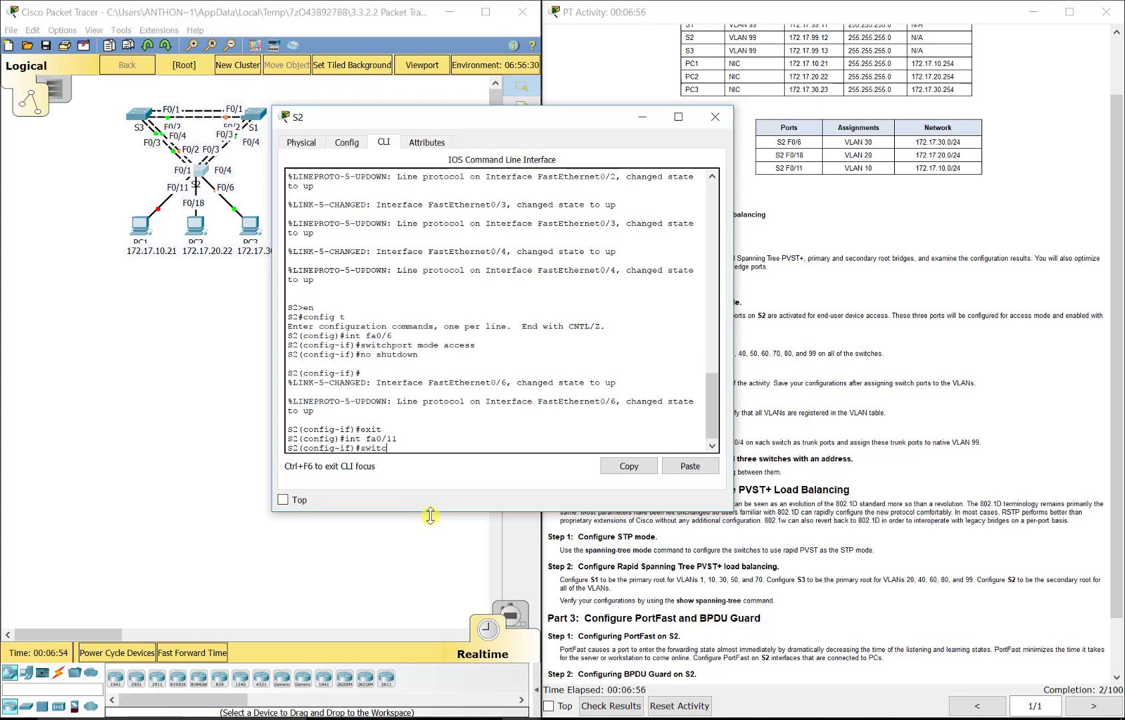
pyautogui.write('hport mode access')
pyautogui.press('Return')
pyautogui.write('no')
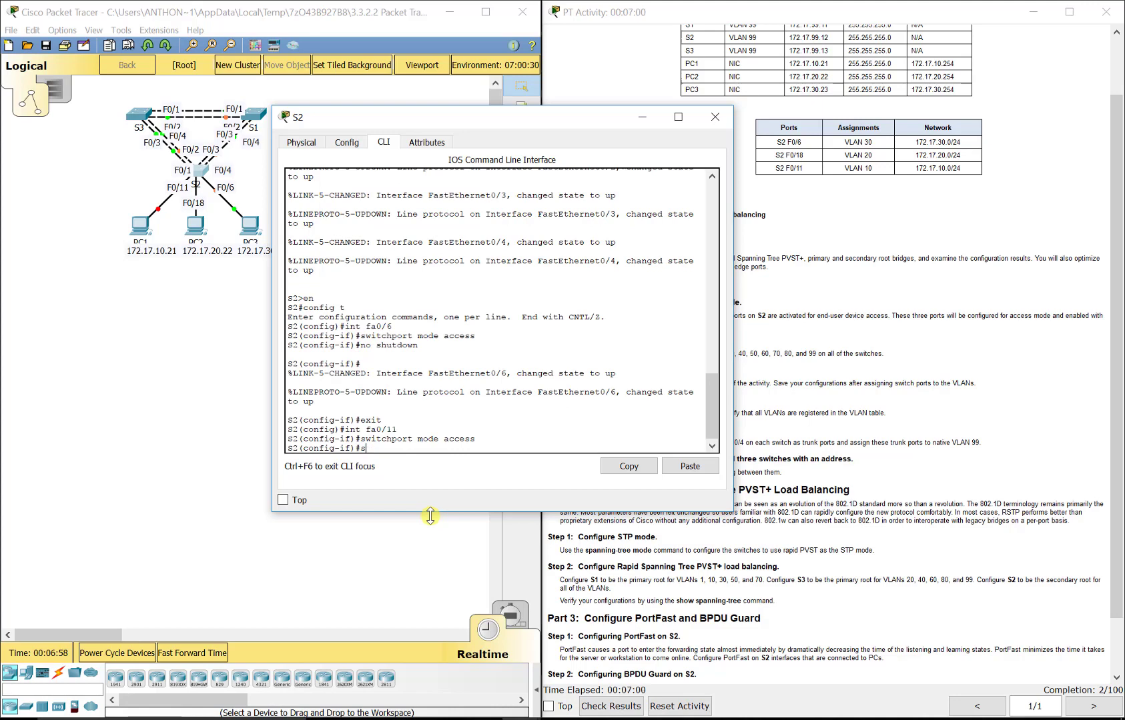
pyautogui.write(' shutdown')
pyautogui.press('Return')
pyautogui.write('exit')
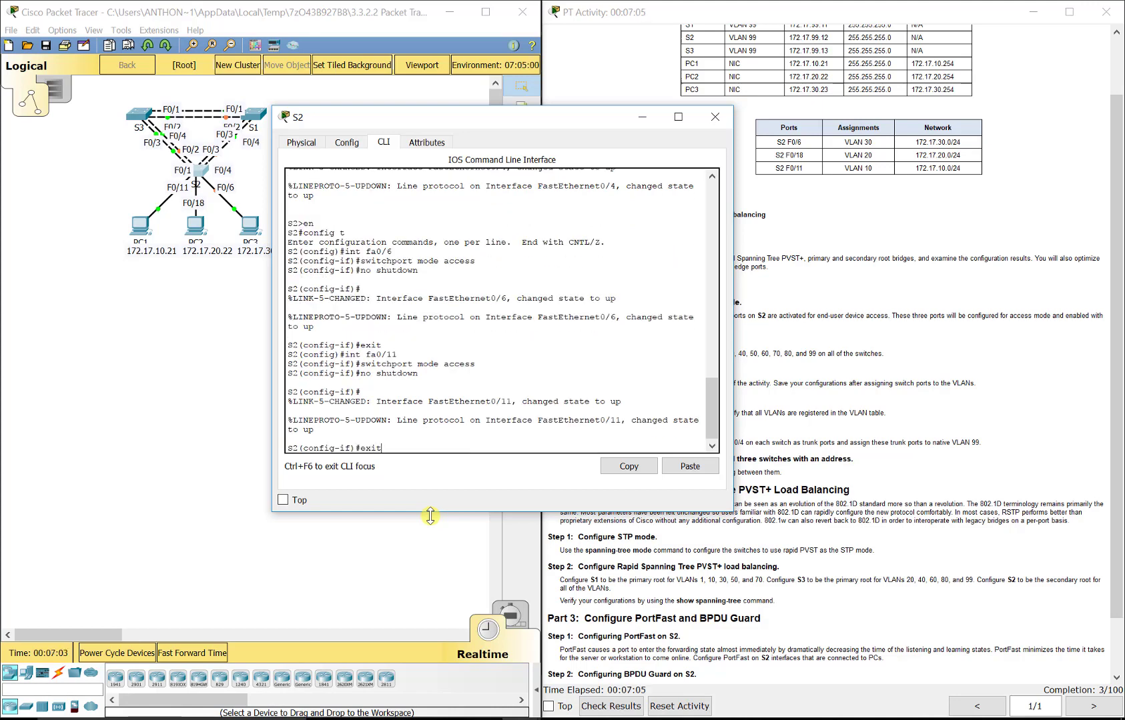
pyautogui.press('Return')
# Make S2 port Fa0/18 an access port, enable it, and return to global configuration
pyautogui.write('int fa0/18')
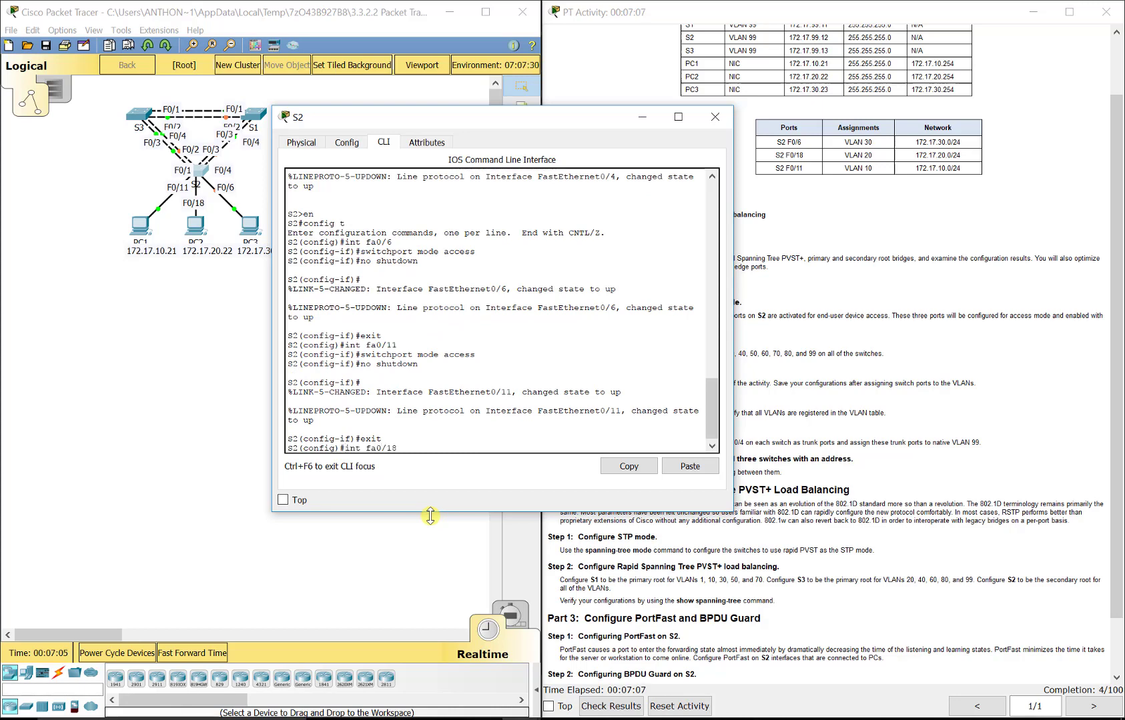
pyautogui.press('Return')
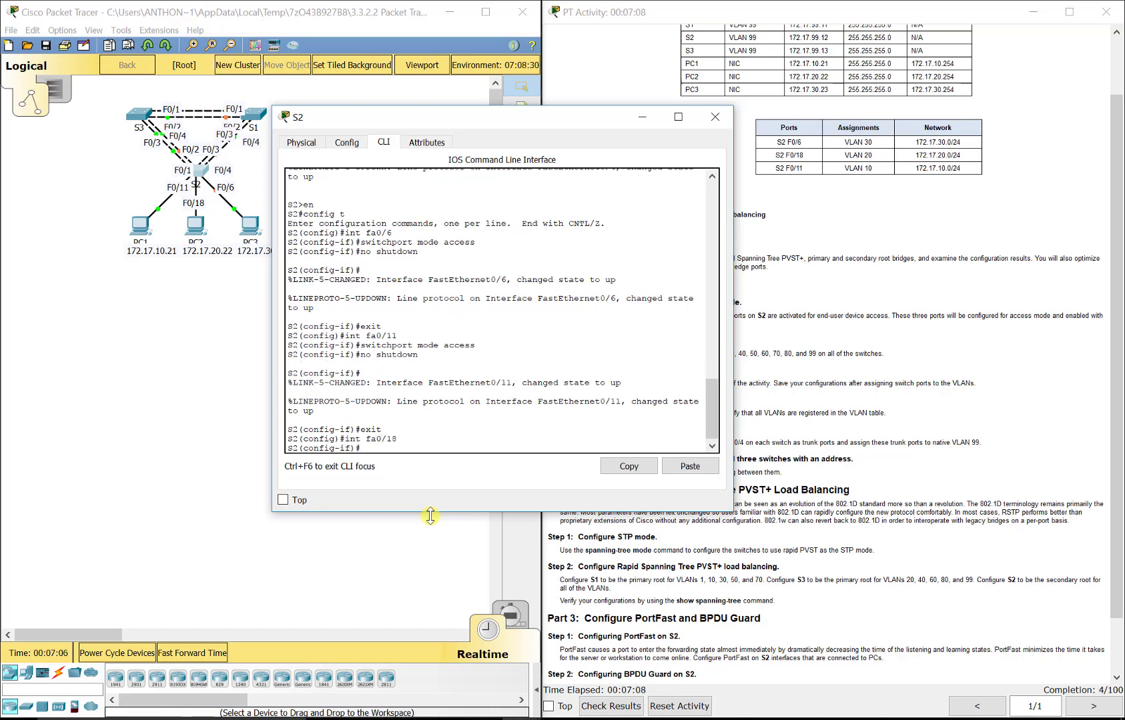
pyautogui.write('switchport mode access')
pyautogui.press('Return')
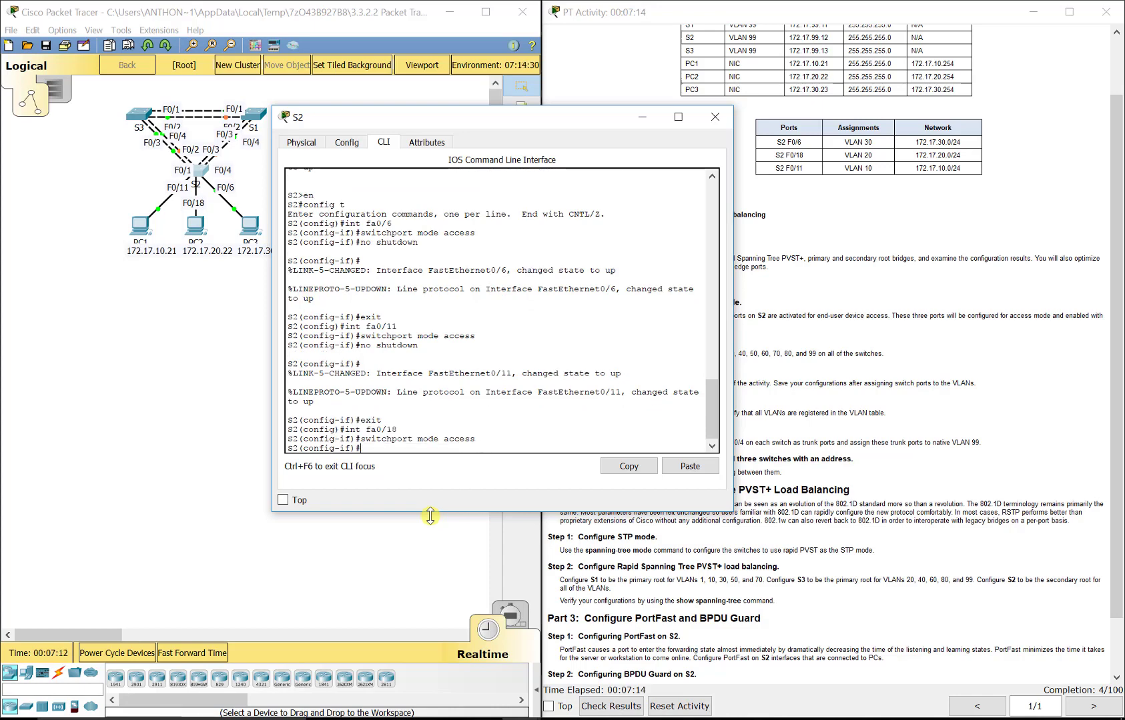
pyautogui.write('no shut')
pyautogui.press('Return')
pyautogui.write('e')
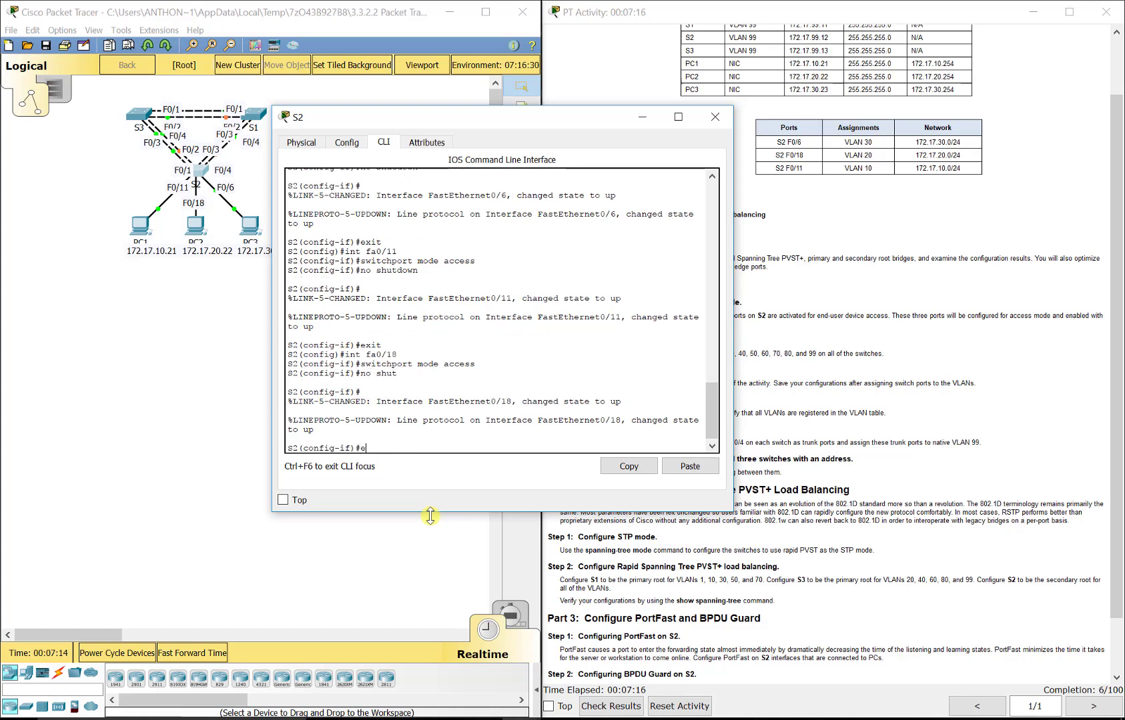
pyautogui.write('xit')
pyautogui.press('Return')
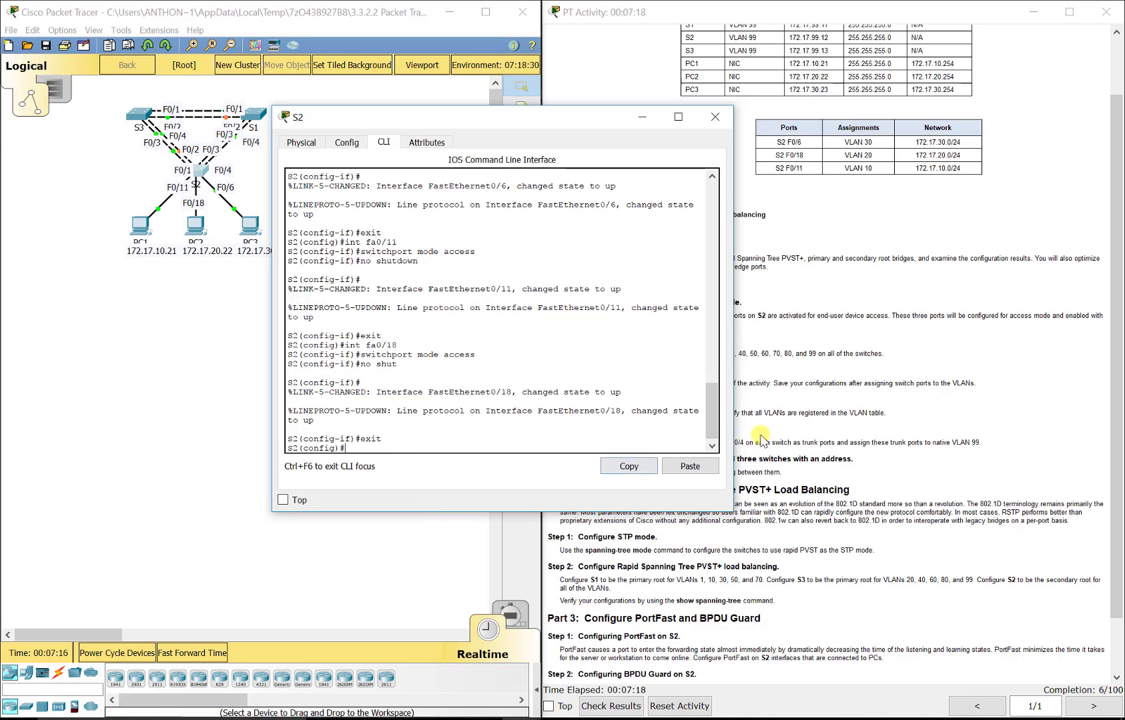
# Read the PT Activity instructions, then reopen the S2 switch CLI window from the topology
pyautogui.click(148, 343)
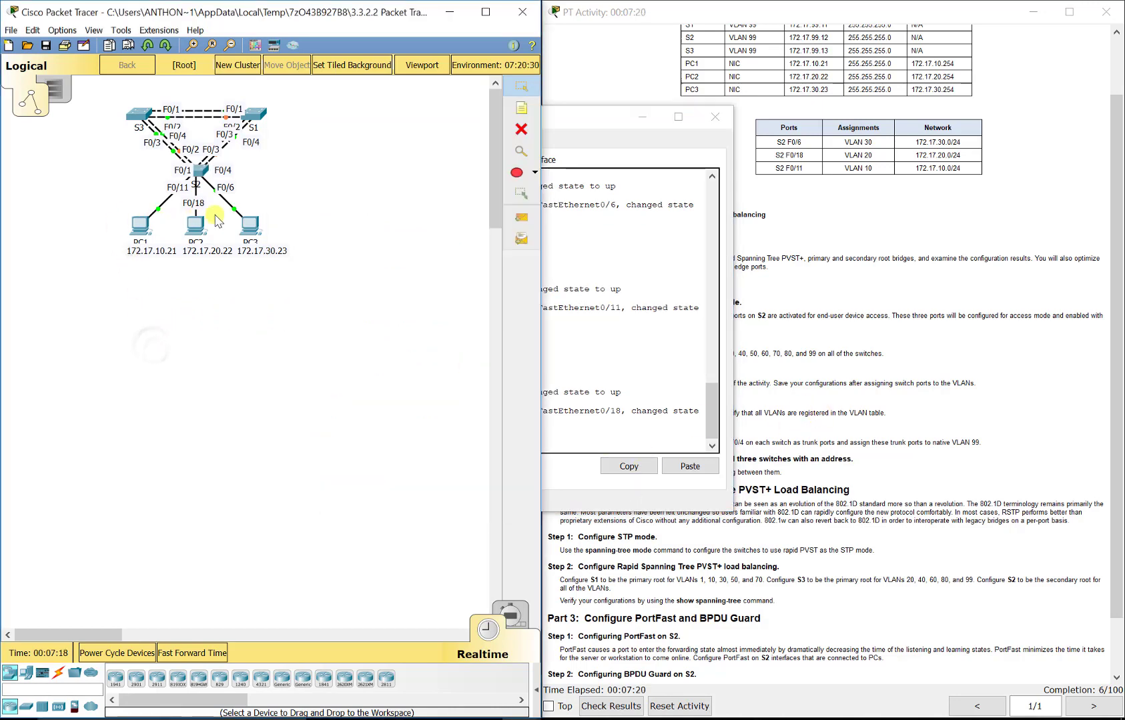
pyautogui.click(812, 354)
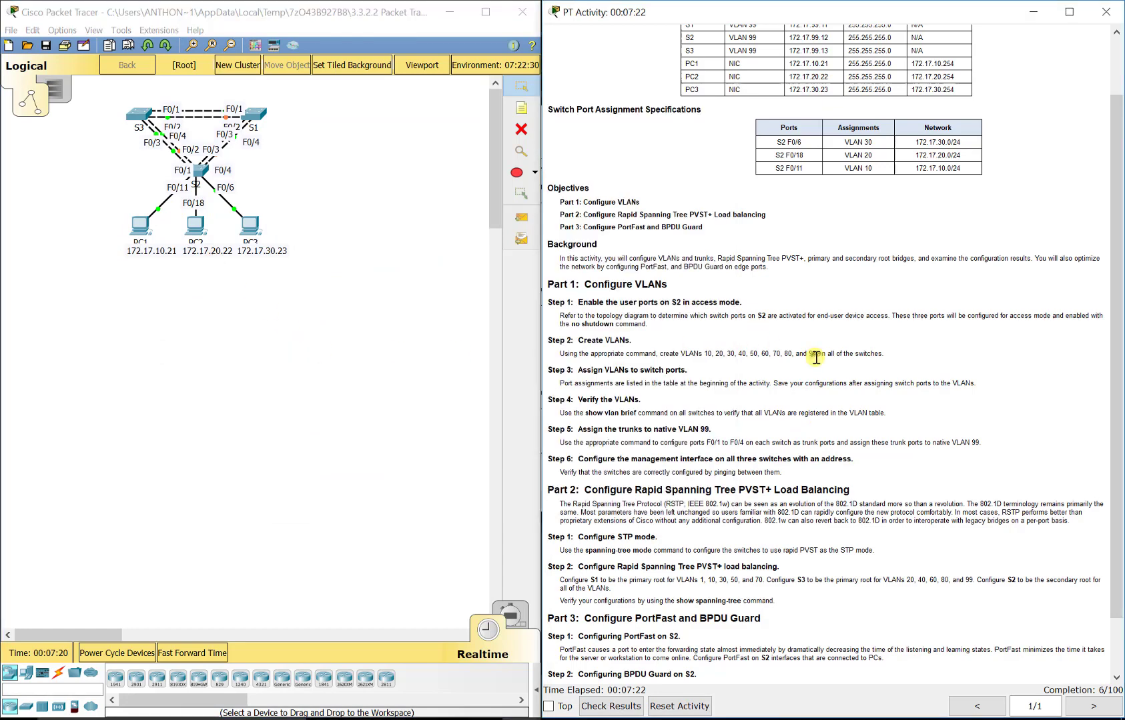
pyautogui.click(204, 174)
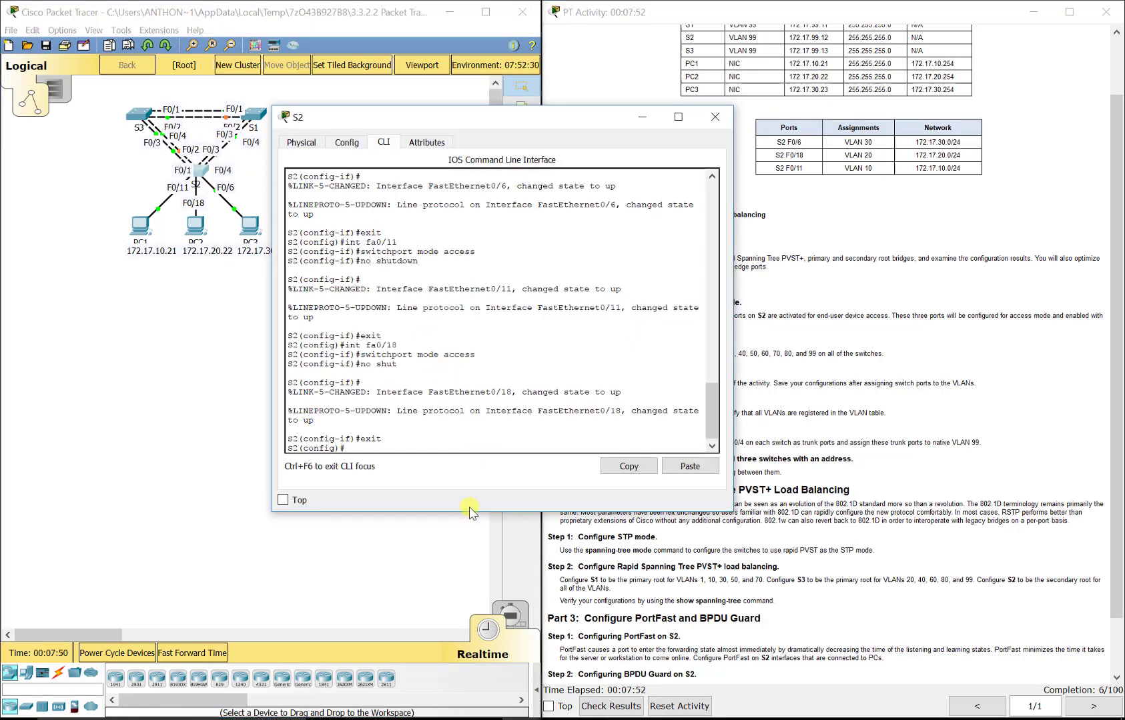
# On S2, create VLANs 10, 20, 30, 40 and 50, resizing the CLI window beside the instructions
pyautogui.write('vlan 10')
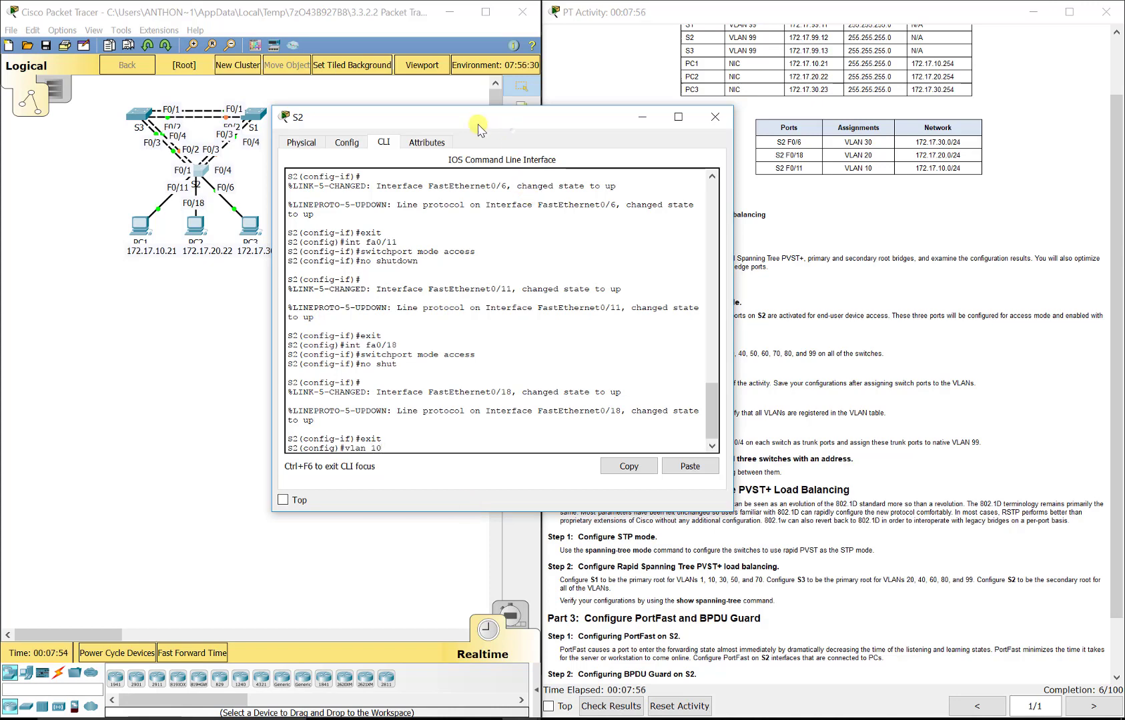
pyautogui.moveTo(462, 106); pyautogui.dragTo(370, 94)
pyautogui.moveTo(465, 105); pyautogui.dragTo(364, 108)
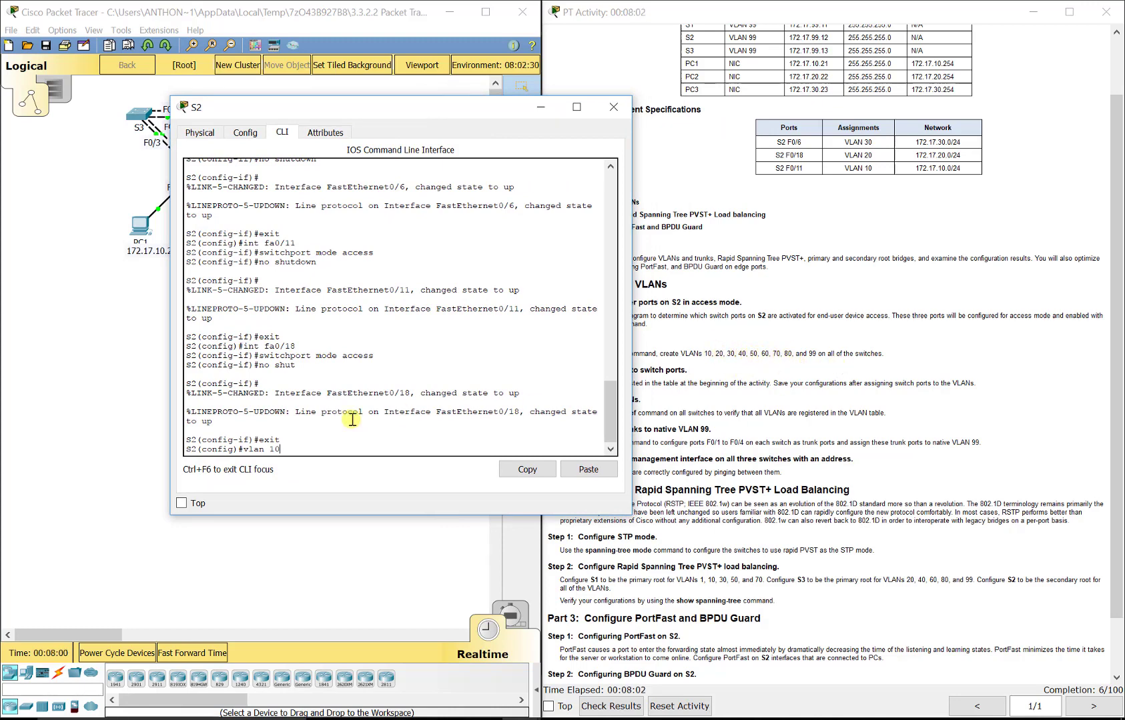
pyautogui.press('Return')
pyautogui.write('vlan 20')
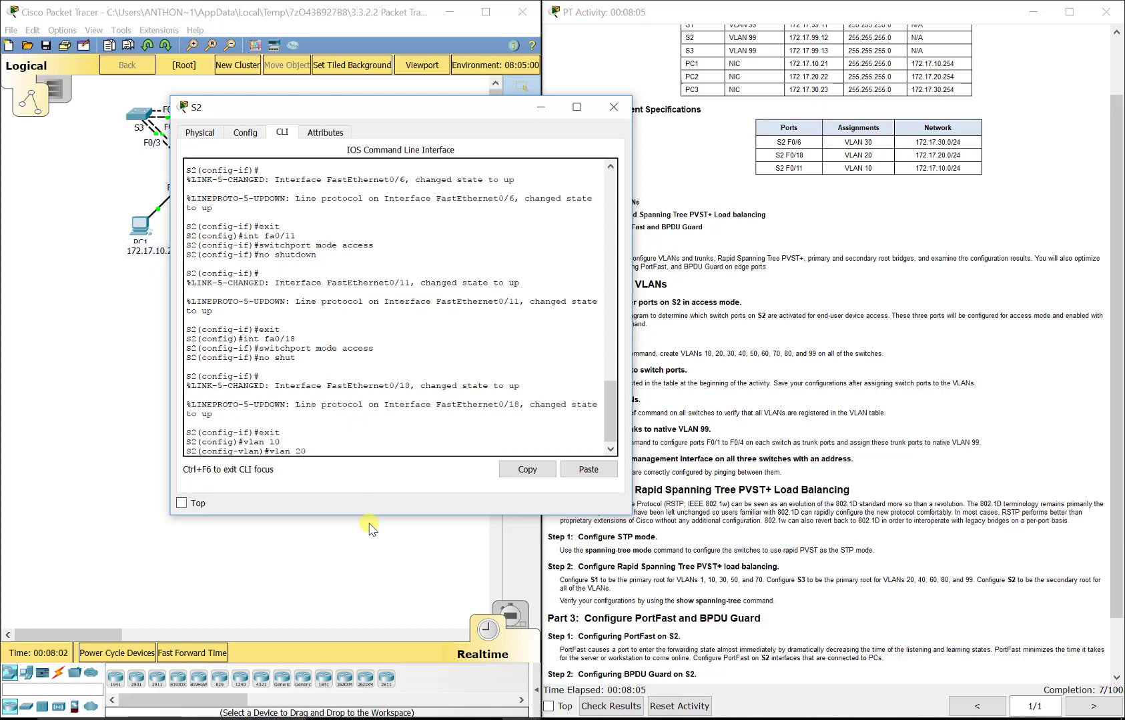
pyautogui.press('Return')
pyautogui.write('vlan 30')
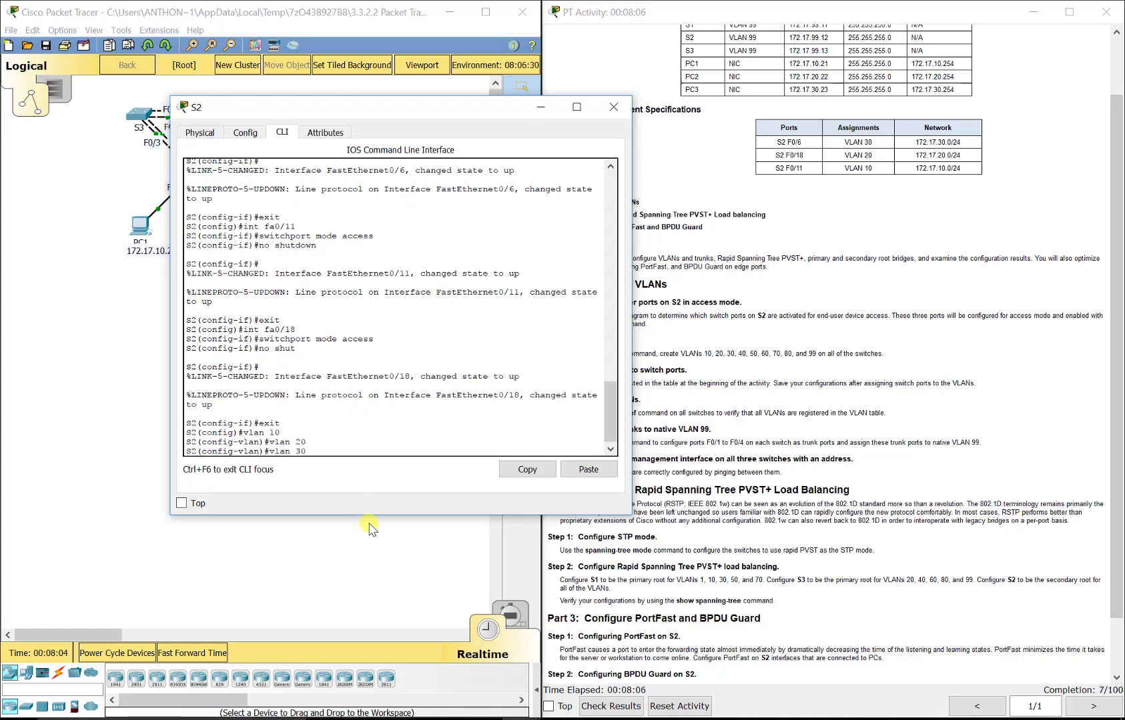
pyautogui.press('Return')
pyautogui.write('vlan ')
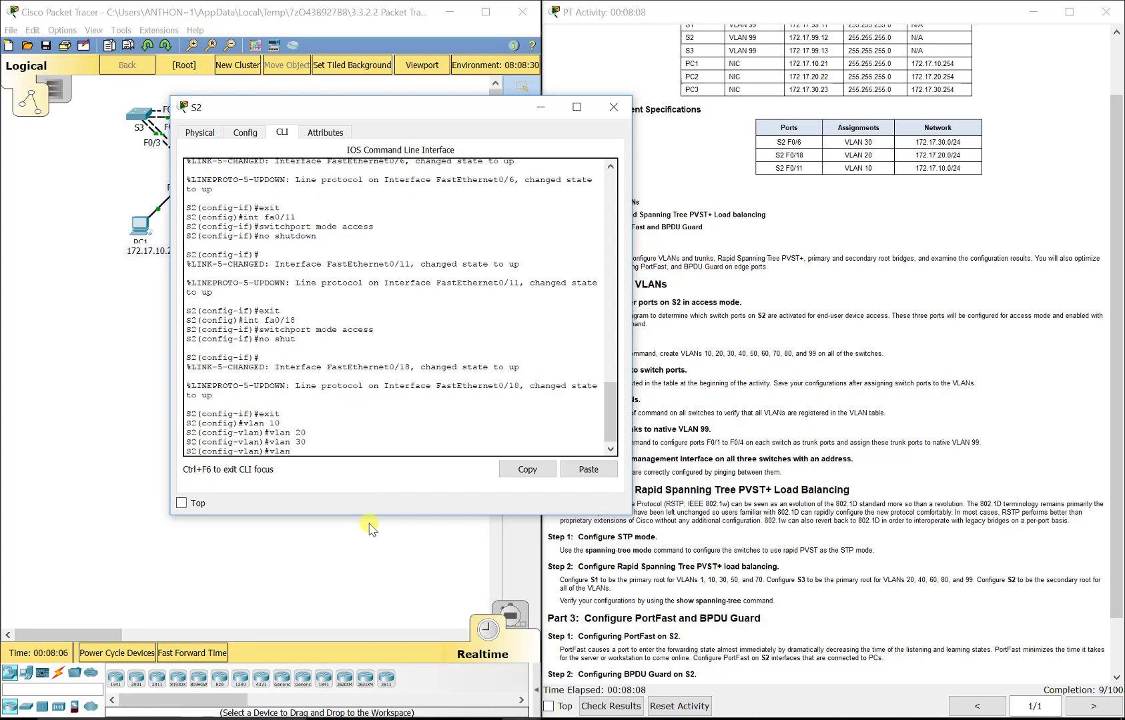
pyautogui.write('40')
pyautogui.press('Return')
pyautogui.write('vlan 50')
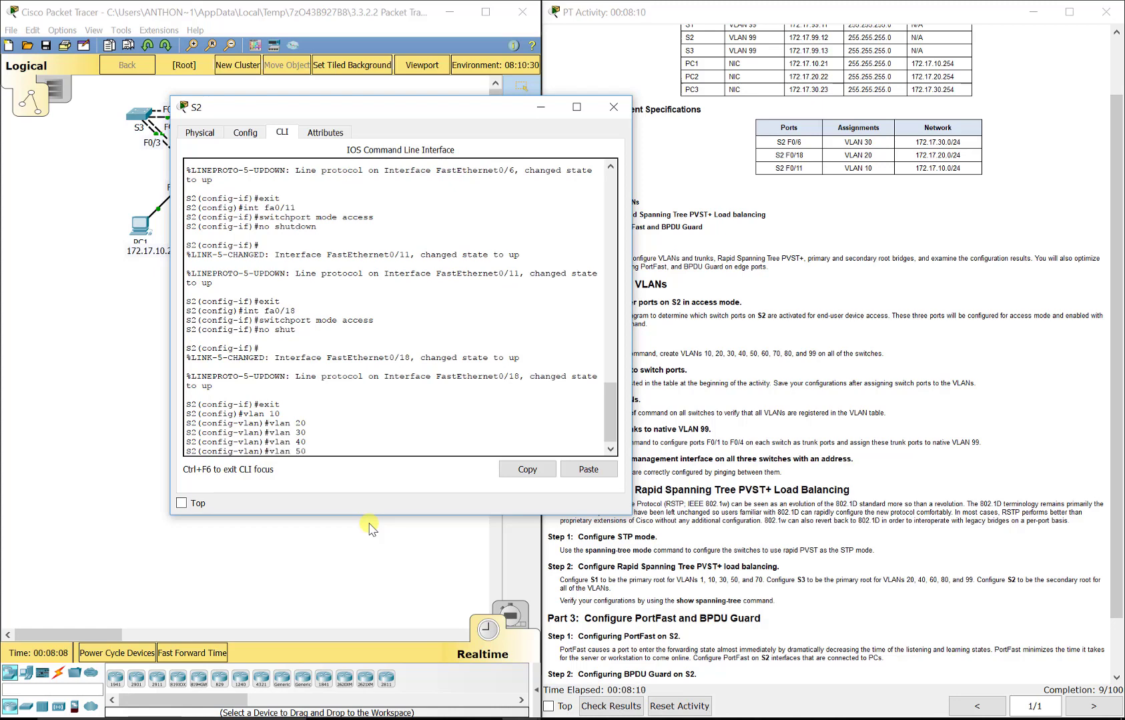
pyautogui.press('Return')
# On S2, create VLANs 60, 70, 80 and 99, then exit VLAN configuration
pyautogui.write('vlan 60')
pyautogui.press('Return')
pyautogui.write('vlan)#vlan')
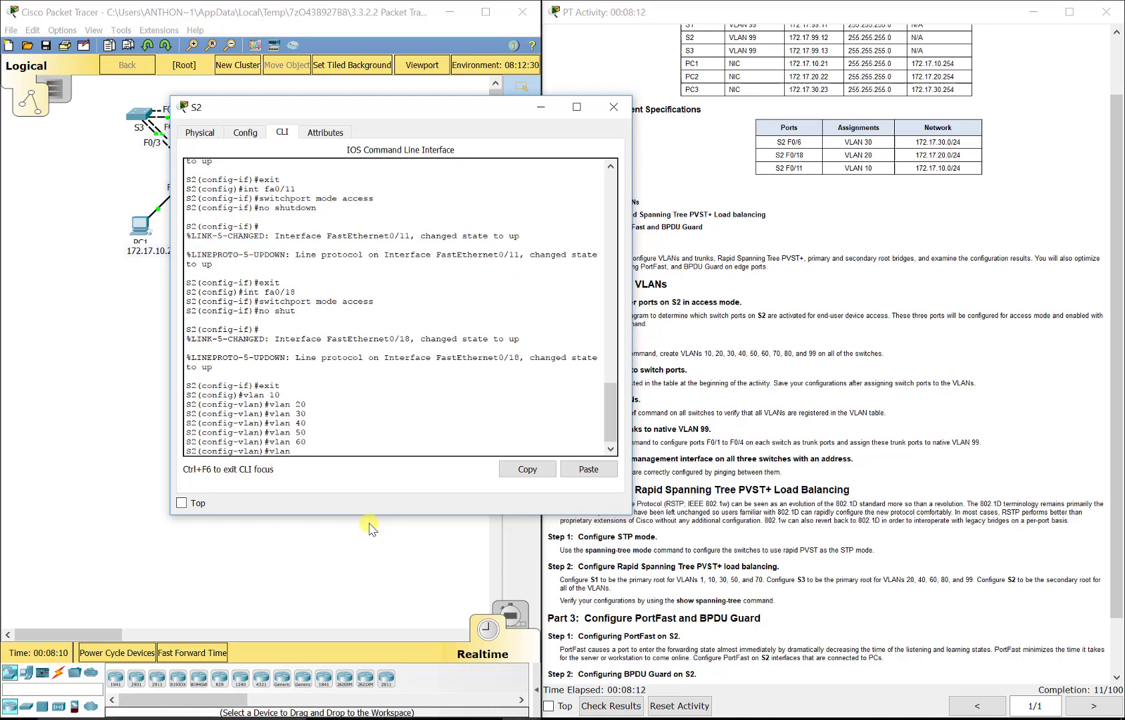
pyautogui.write(' 70')
pyautogui.press('Return')
pyautogui.write('vlan')
pyautogui.press('BackSpace')
pyautogui.press('BackSpace')
pyautogui.press('BackSpace')
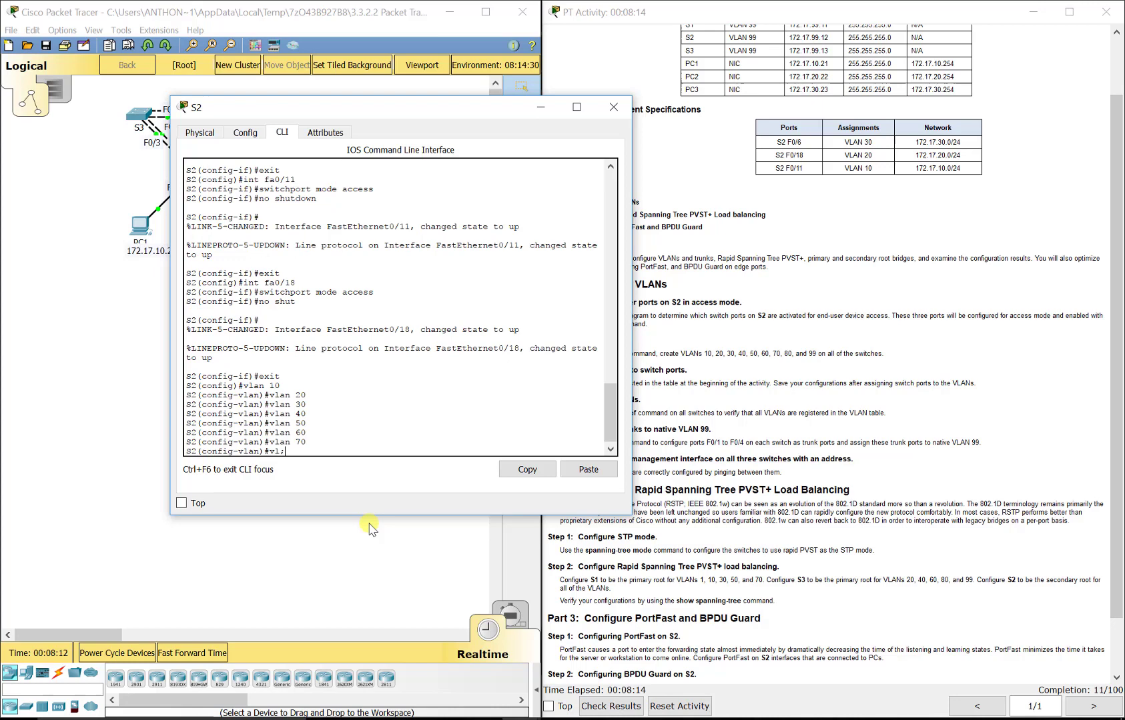
pyautogui.write('an 7')
pyautogui.write('0')
pyautogui.press('Return')
pyautogui.write('vlan)#vl')
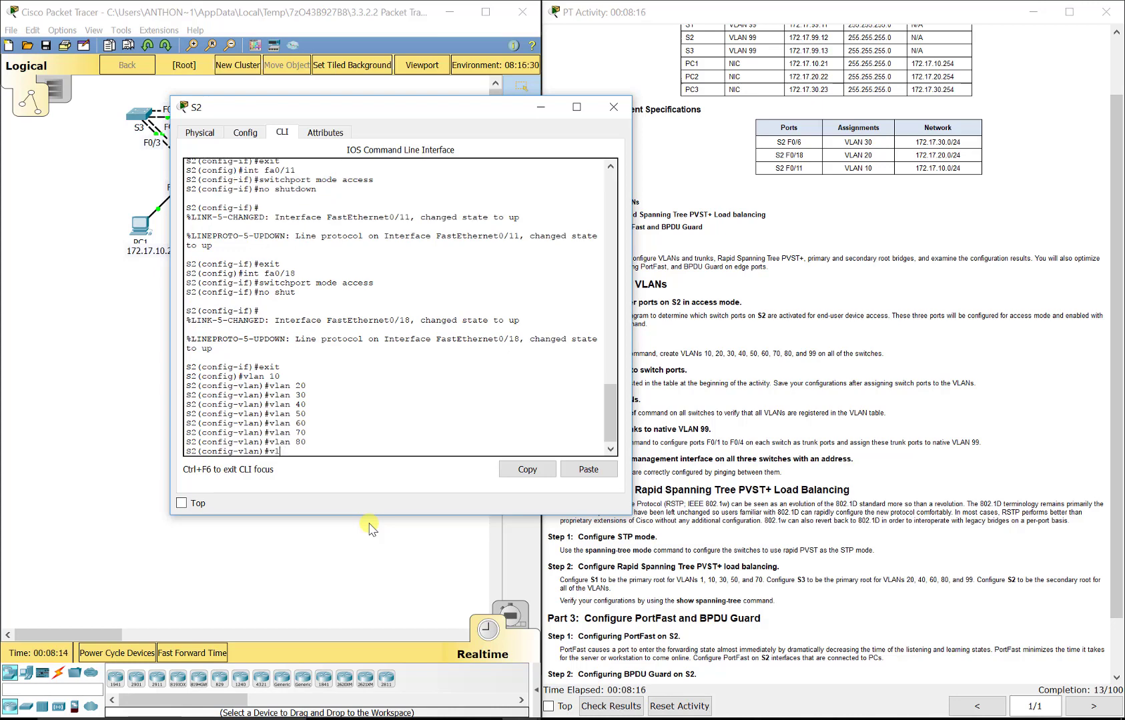
pyautogui.write('an 99')
pyautogui.press('Return')
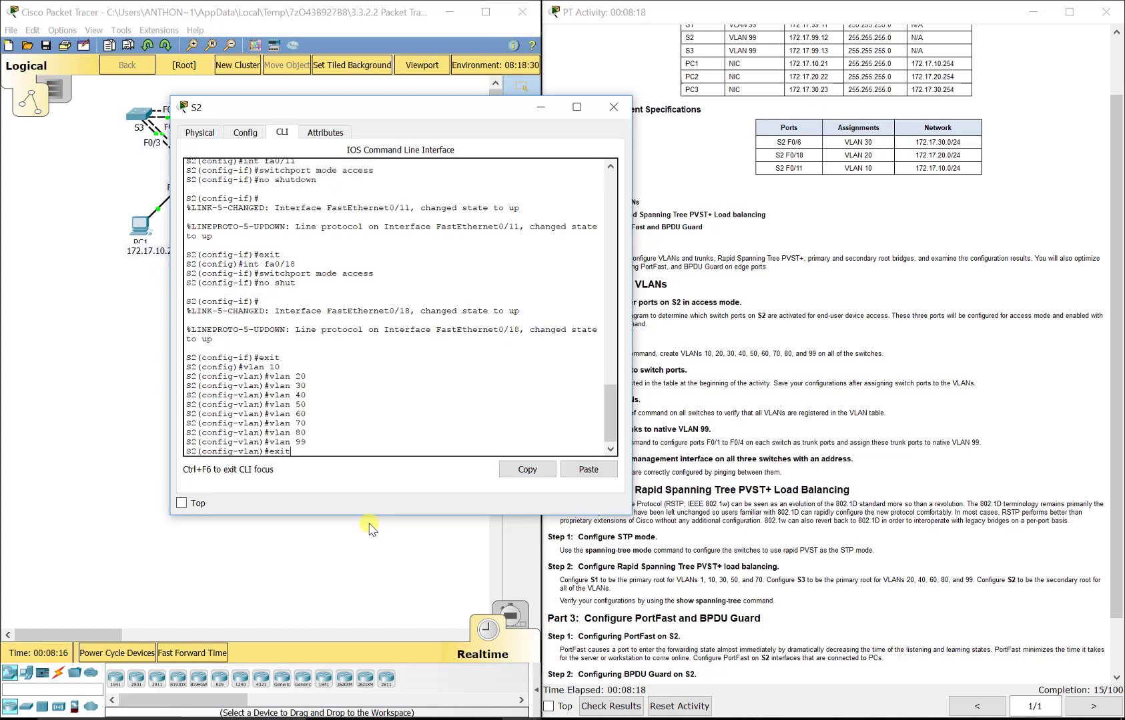
pyautogui.write('exit')
pyautogui.press('Return')
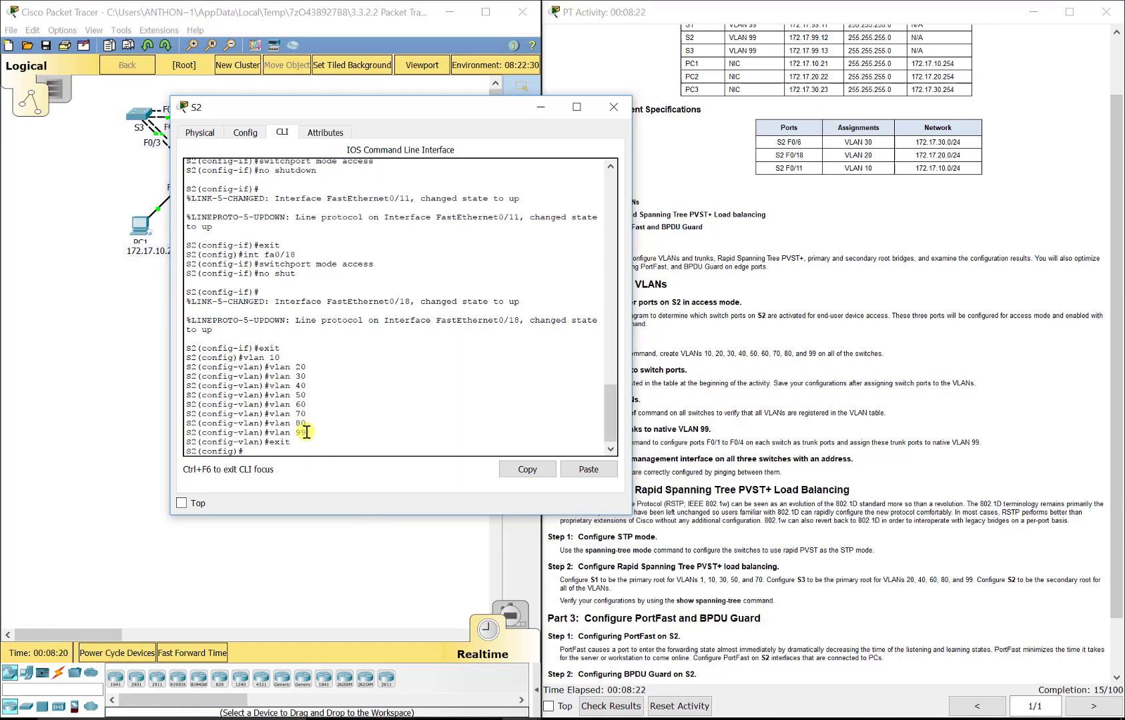
# Open switch S1's CLI and enter global configuration mode with en and config t
pyautogui.click(30, 160)
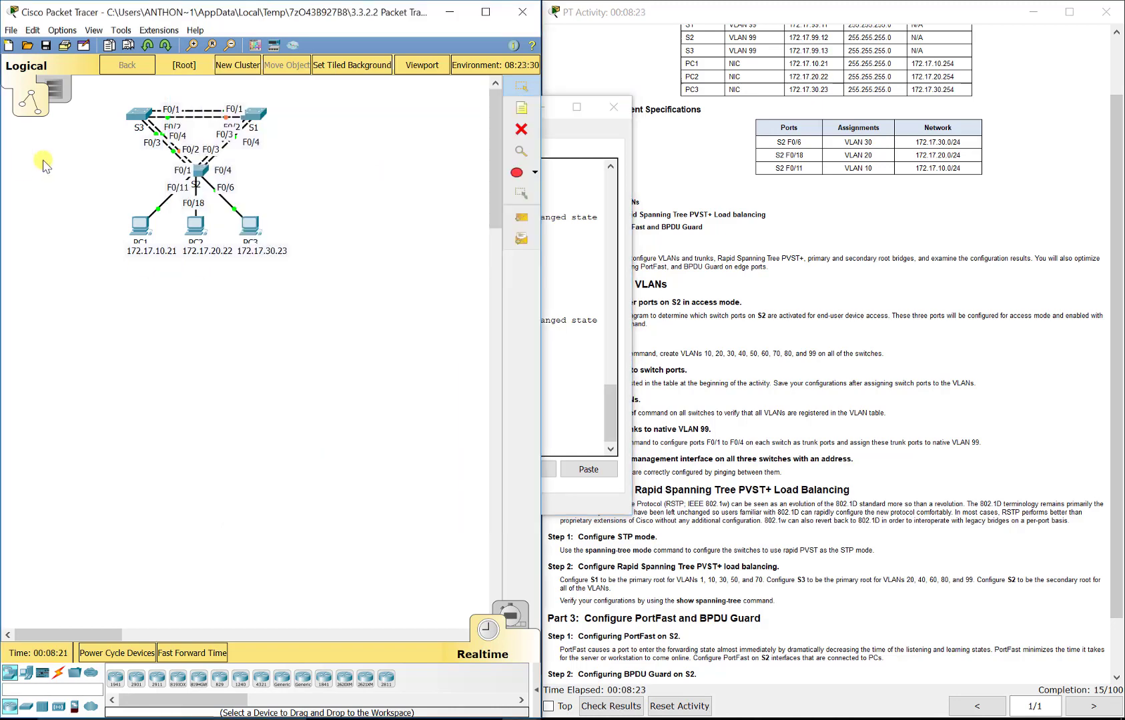
pyautogui.click(254, 115)
pyautogui.click(504, 221)
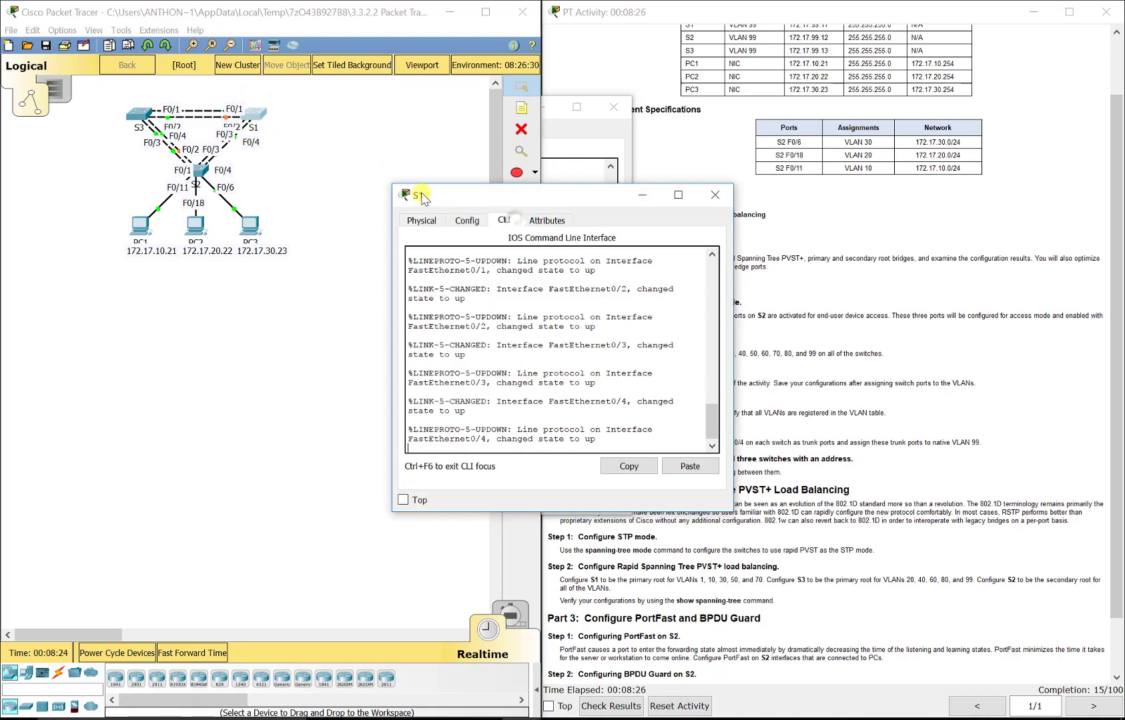
pyautogui.moveTo(399, 184); pyautogui.dragTo(211, 134)
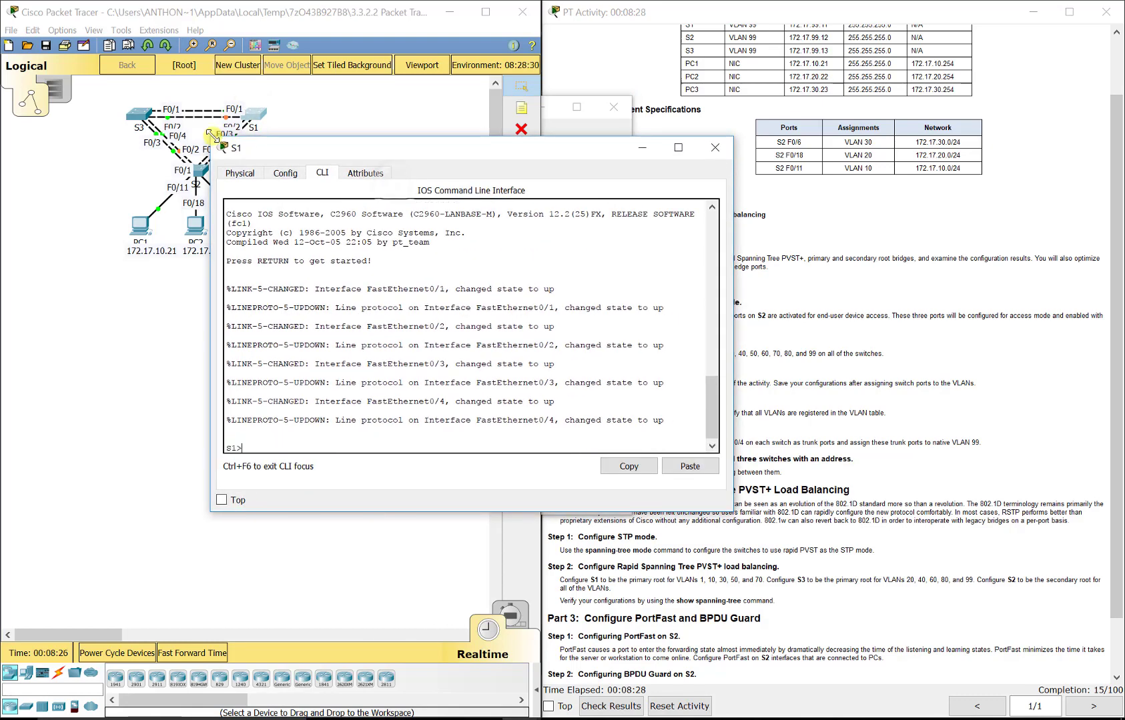
pyautogui.write('en')
pyautogui.press('Return')
pyautogui.write('config t')
pyautogui.press('Return')
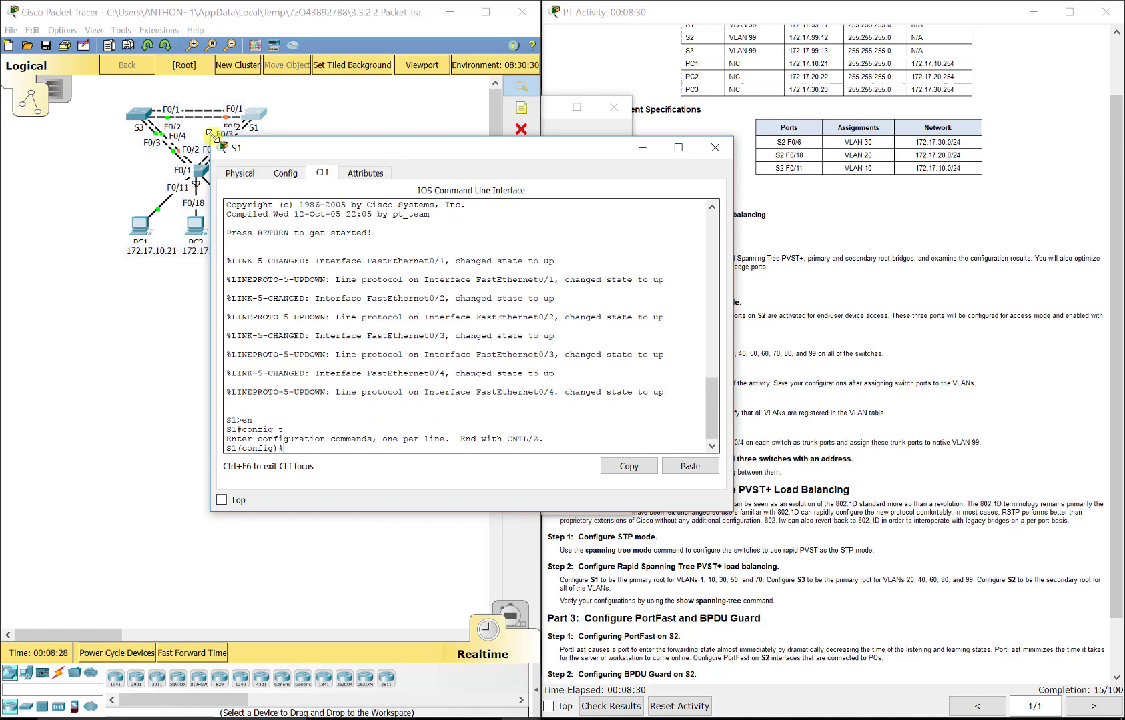
# Create VLANs 10, 20 and 30 on S1
pyautogui.write('vlan 10')
pyautogui.press('Return')
pyautogui.write('vlan 20')
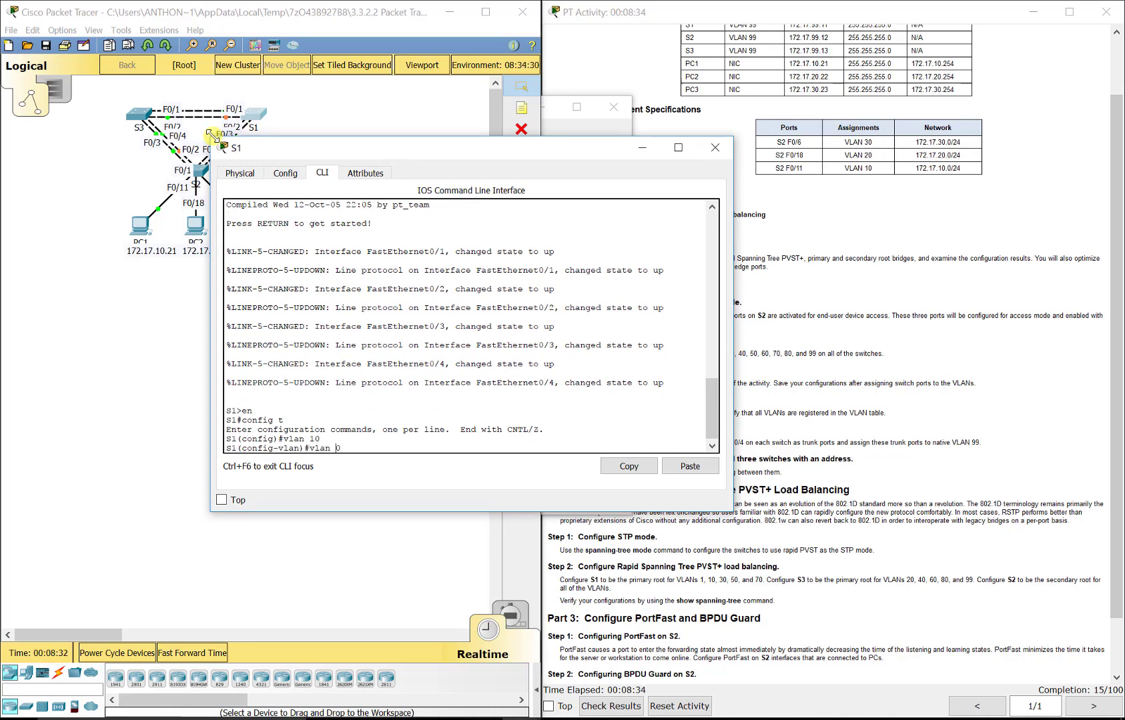
pyautogui.press('Return')
pyautogui.press('Up')
pyautogui.press('Left')
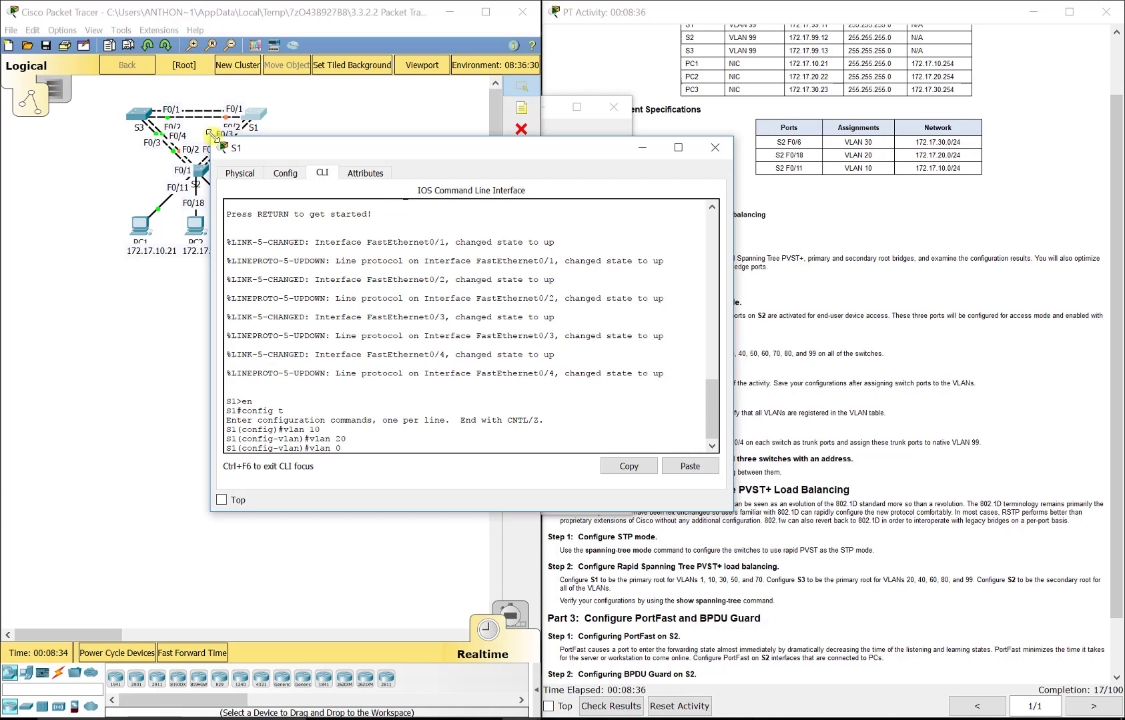
pyautogui.write('3')
pyautogui.press('Return')
# Create VLANs 40, 50 and 60 on S1 by editing recalled commands
pyautogui.press('Up')
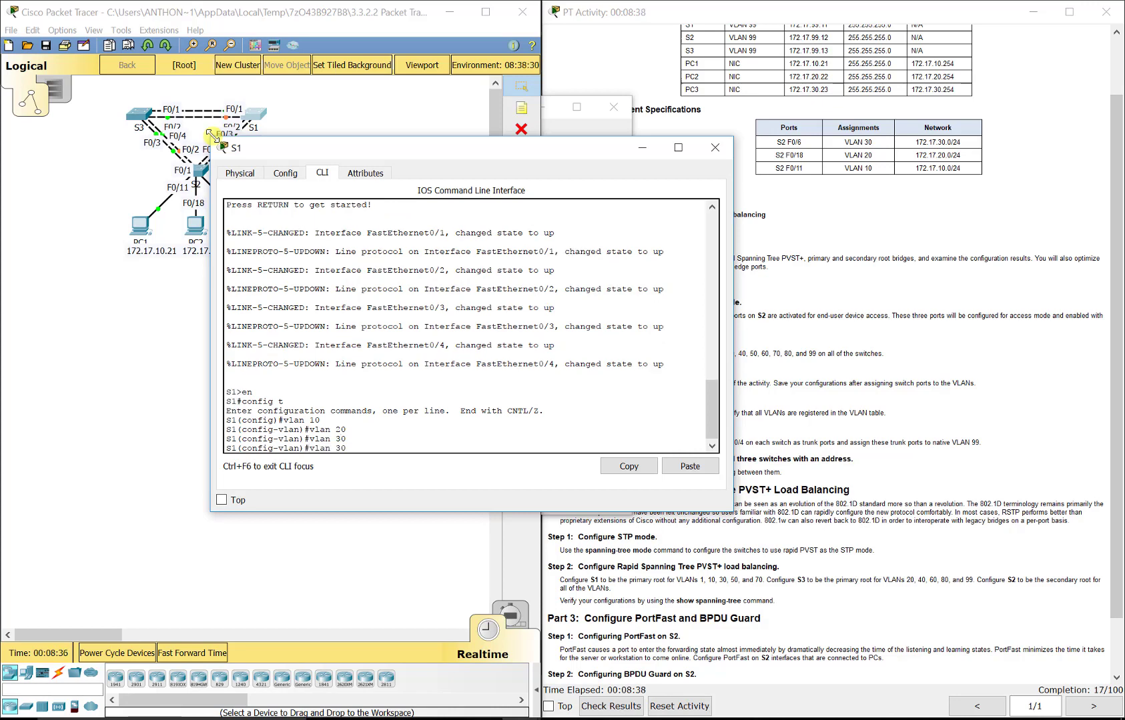
pyautogui.press('Left')
pyautogui.press('BackSpace')
pyautogui.write('4')
pyautogui.press('Return')
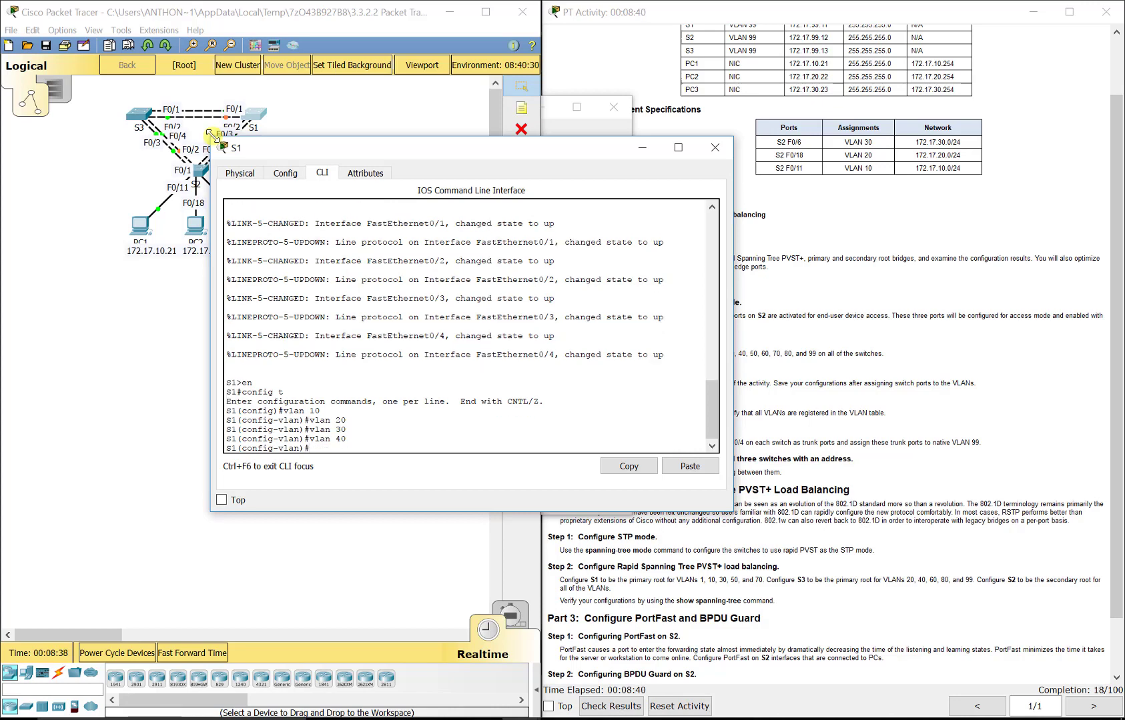
pyautogui.press('Up')
pyautogui.press('Left')
pyautogui.press('BackSpace')
pyautogui.write('5')
pyautogui.press('Return')
pyautogui.press('Up')
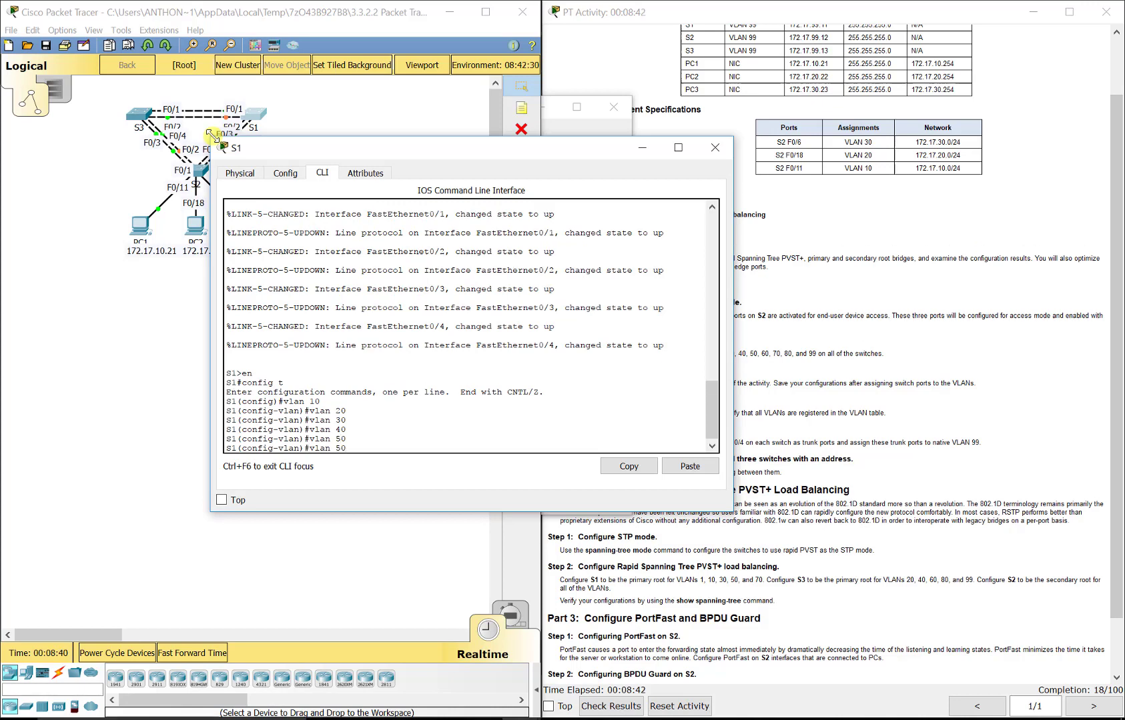
pyautogui.press('BackSpace')
pyautogui.press('BackSpace')
pyautogui.write('60')
pyautogui.press('Return')
# Create VLANs 70, 80 and 99 on S1, then exit VLAN configuration
pyautogui.press('Up')
pyautogui.press('BackSpace')
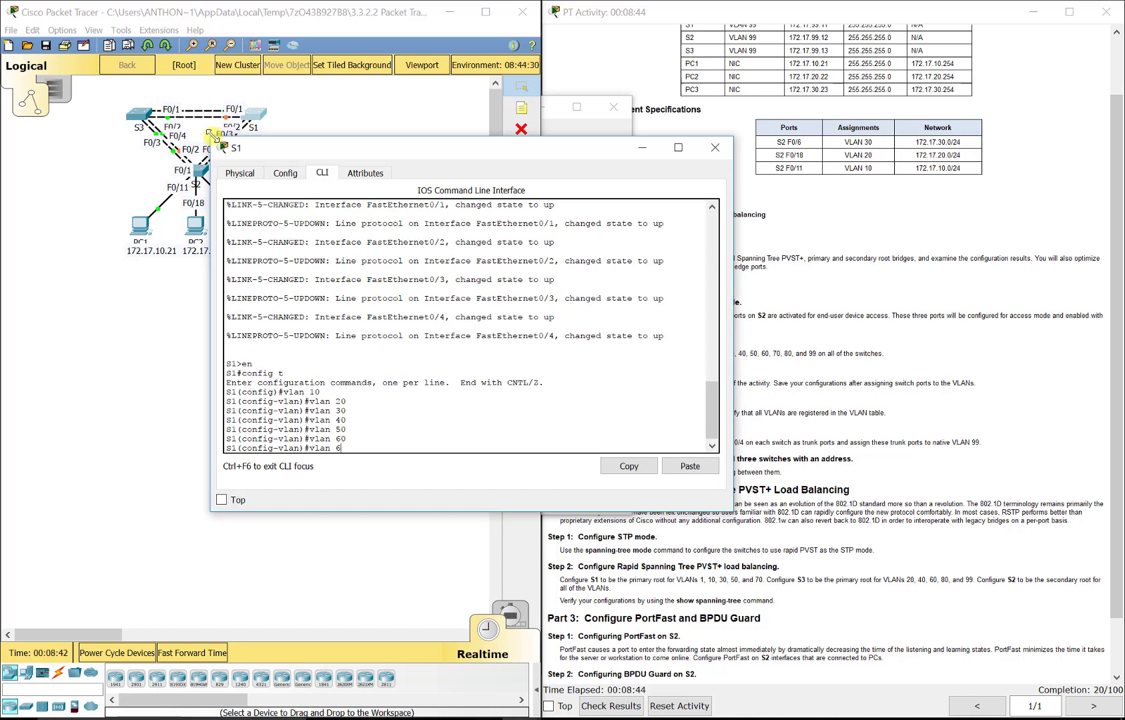
pyautogui.press('Return')
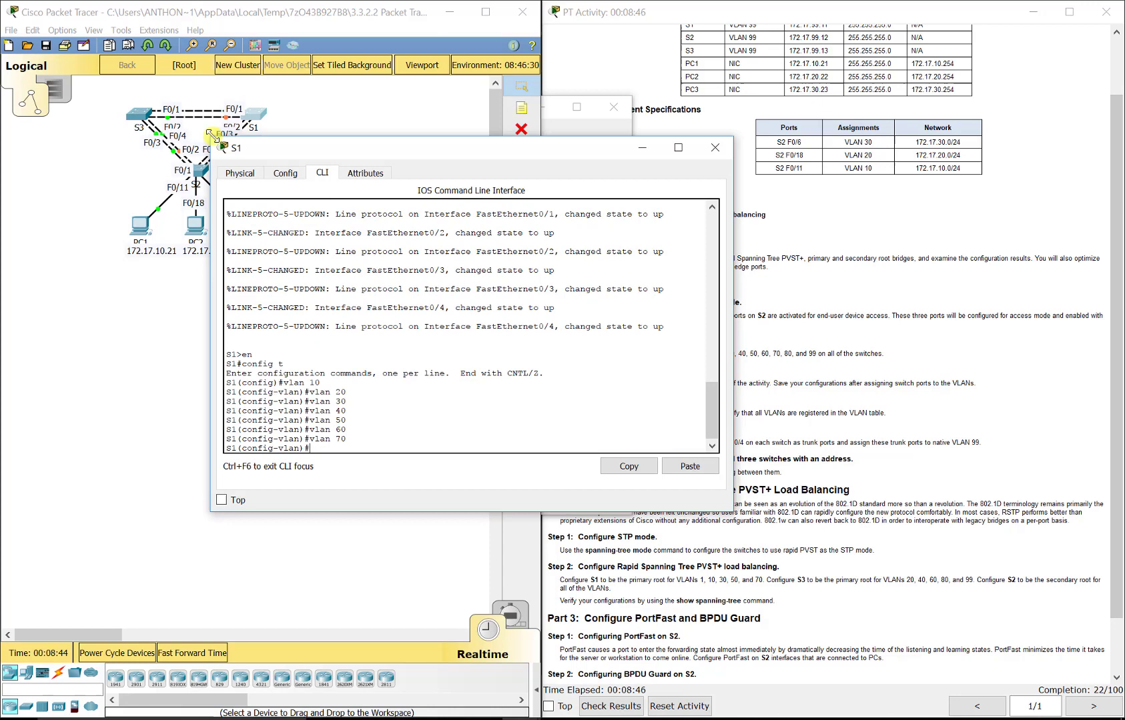
pyautogui.press('Up')
pyautogui.press('BackSpace')
pyautogui.press('BackSpace')
pyautogui.write('80')
pyautogui.press('Return')
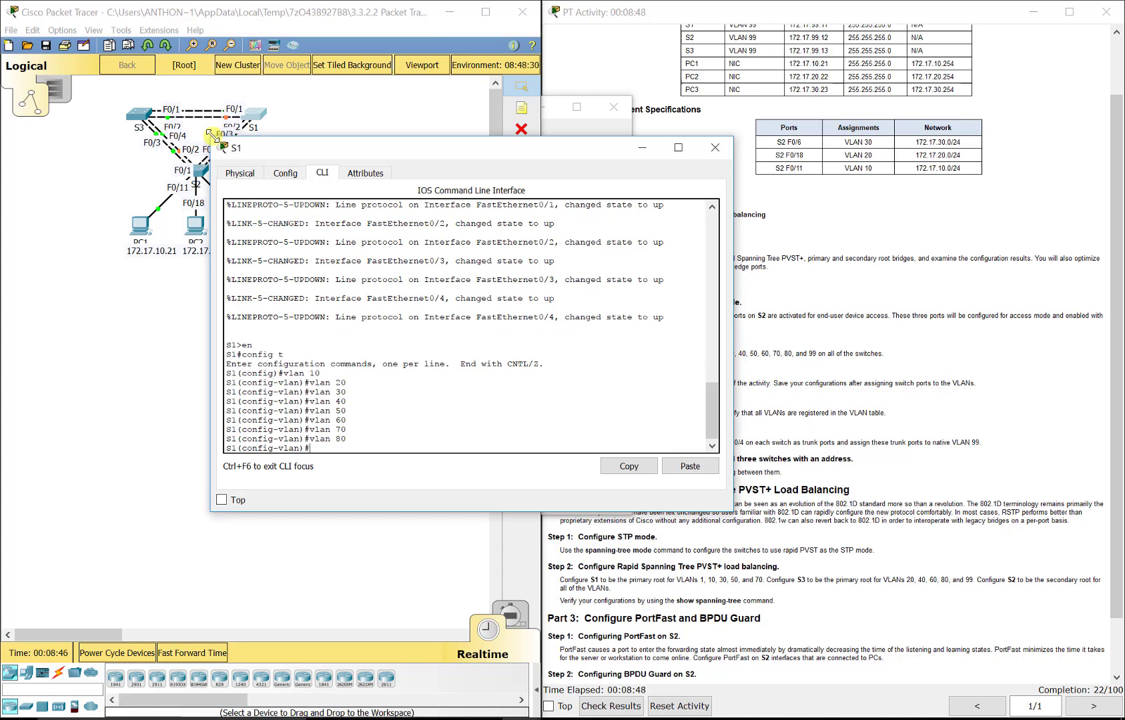
pyautogui.press('Up')
pyautogui.press('BackSpace')
pyautogui.write('99')
pyautogui.press('Return')
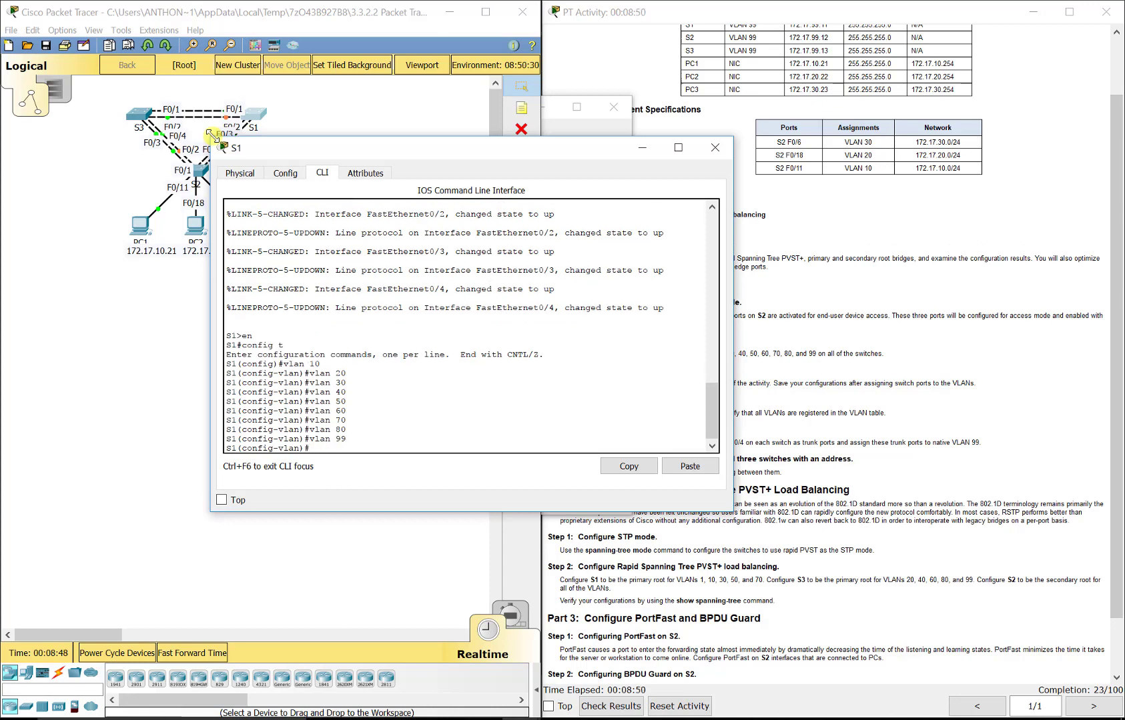
pyautogui.write('exit')
pyautogui.press('Return')
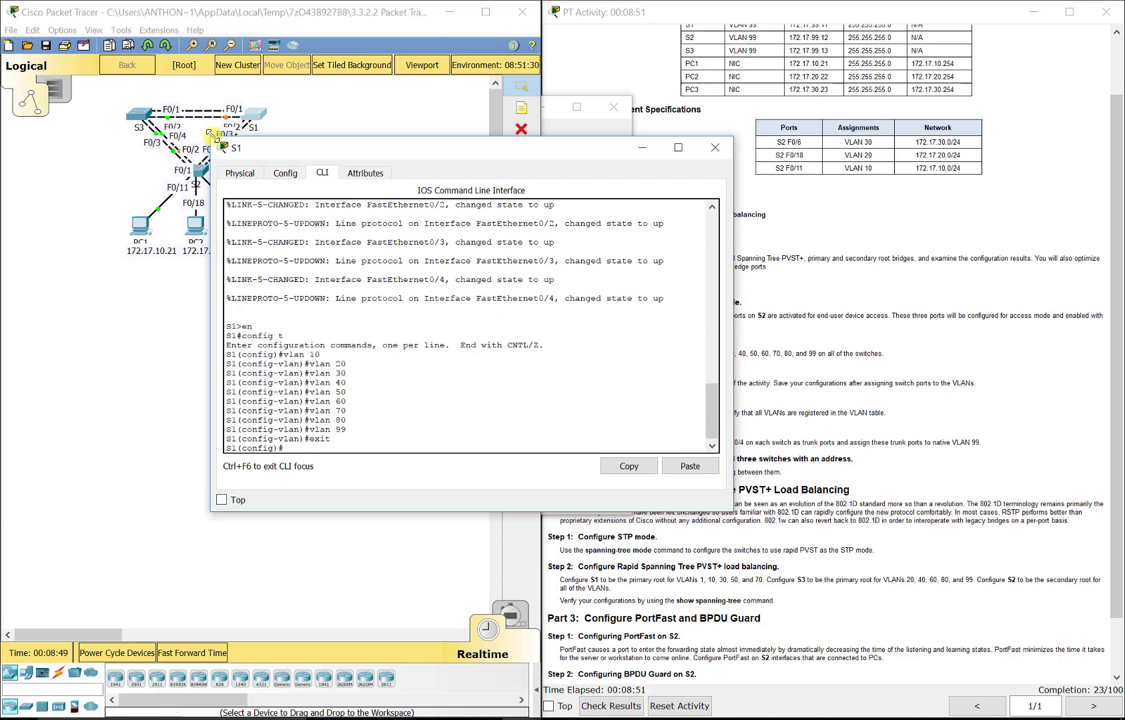
# Open S3's CLI, widen its window, and enter global configuration mode with en and config t
pyautogui.click(137, 113)
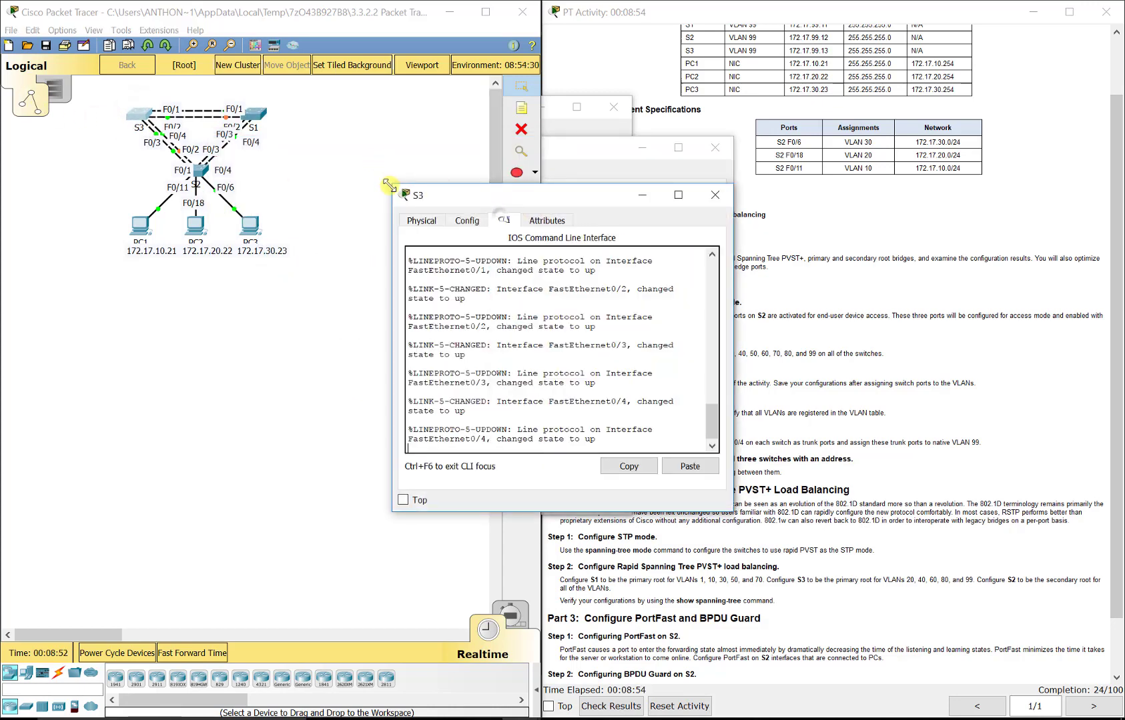
pyautogui.moveTo(389, 185); pyautogui.dragTo(251, 143)
pyautogui.press('Return')
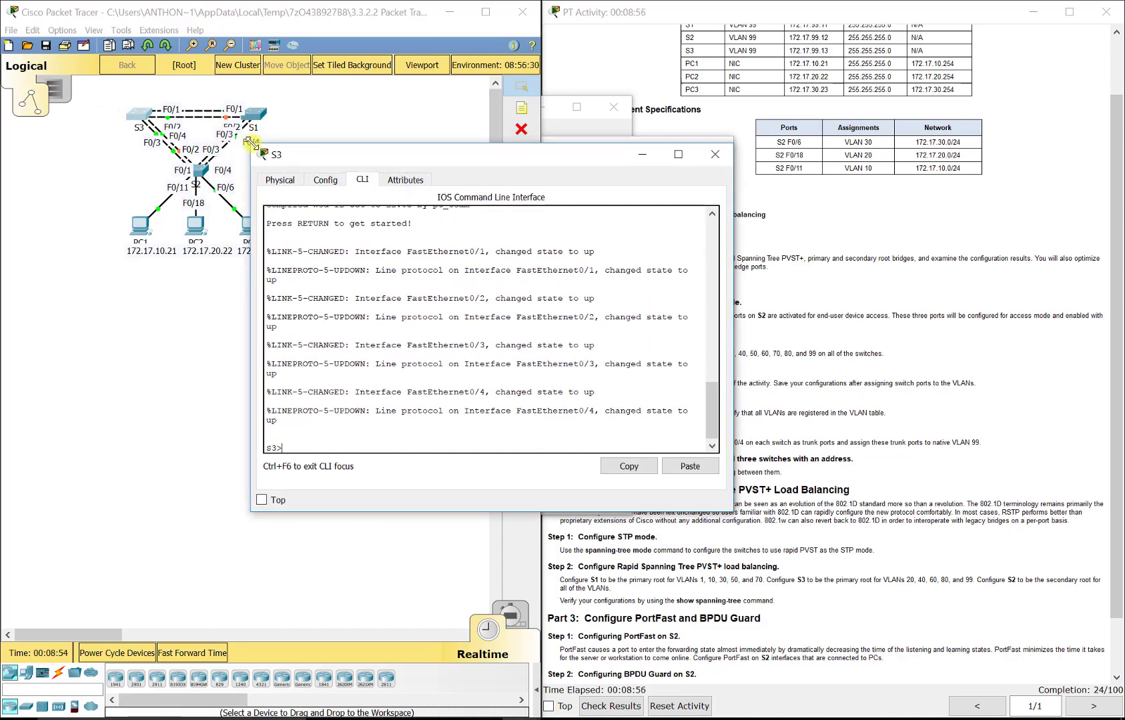
pyautogui.write('en')
pyautogui.press('Return')
pyautogui.write('config t')
pyautogui.press('Return')
# Create VLANs 10, 20, 30 and 40 on S3
pyautogui.write('vlan 19')
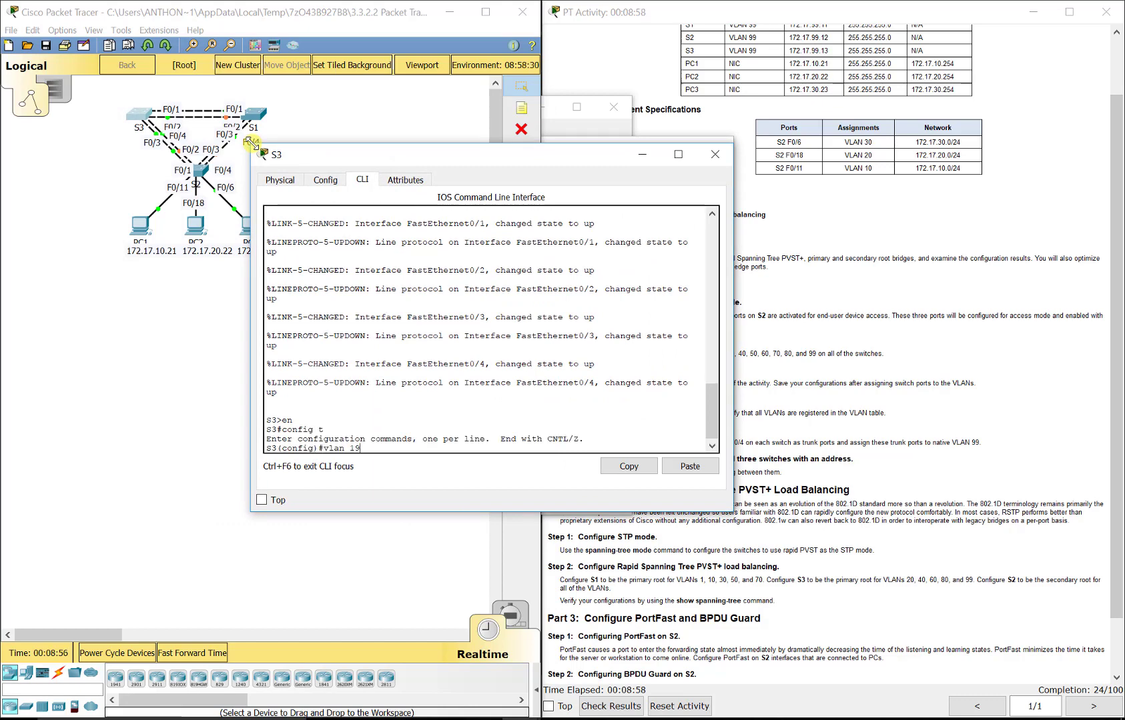
pyautogui.write('0')
pyautogui.press('BackSpace')
pyautogui.press('BackSpace')
pyautogui.write('0')
pyautogui.press('Return')
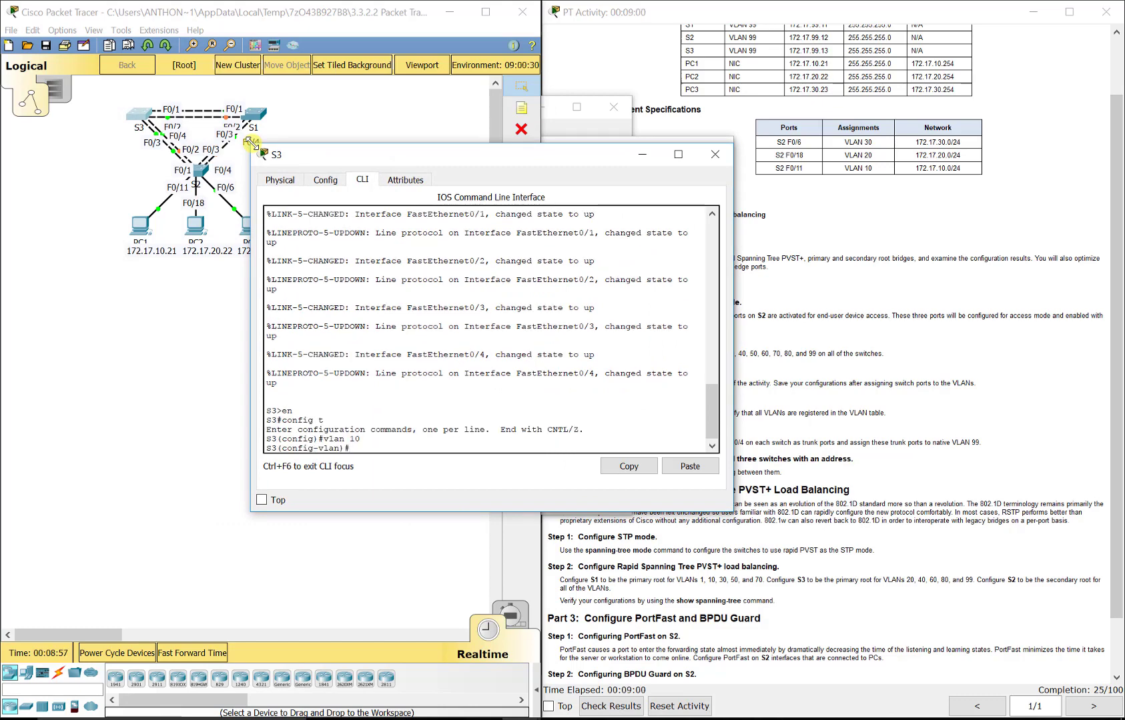
pyautogui.press('Up')
pyautogui.press('Return')
pyautogui.write('vlan 30')
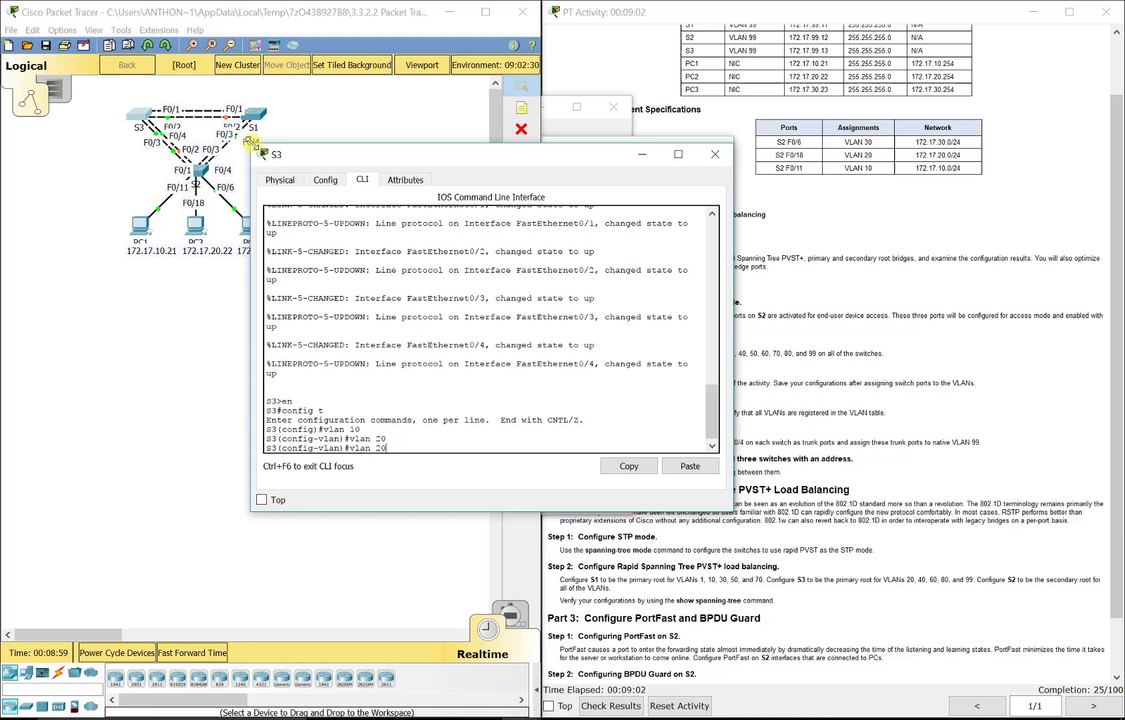
pyautogui.press('Return')
pyautogui.press('Up')
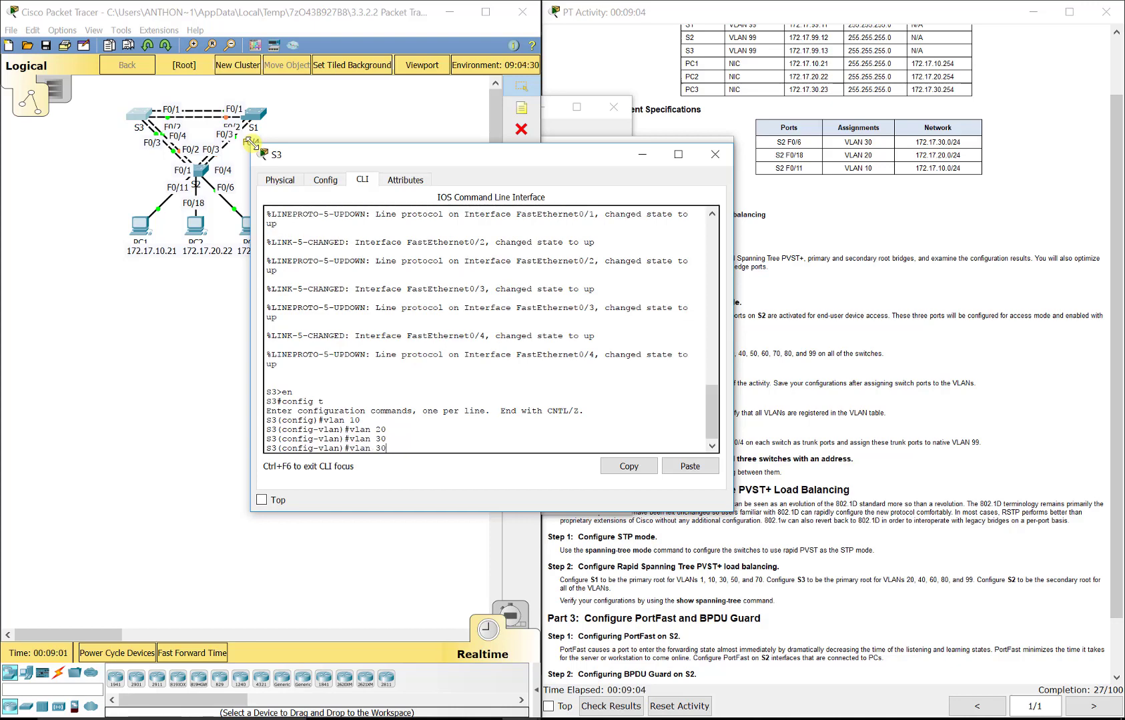
pyautogui.press('Return')
pyautogui.press('Up')
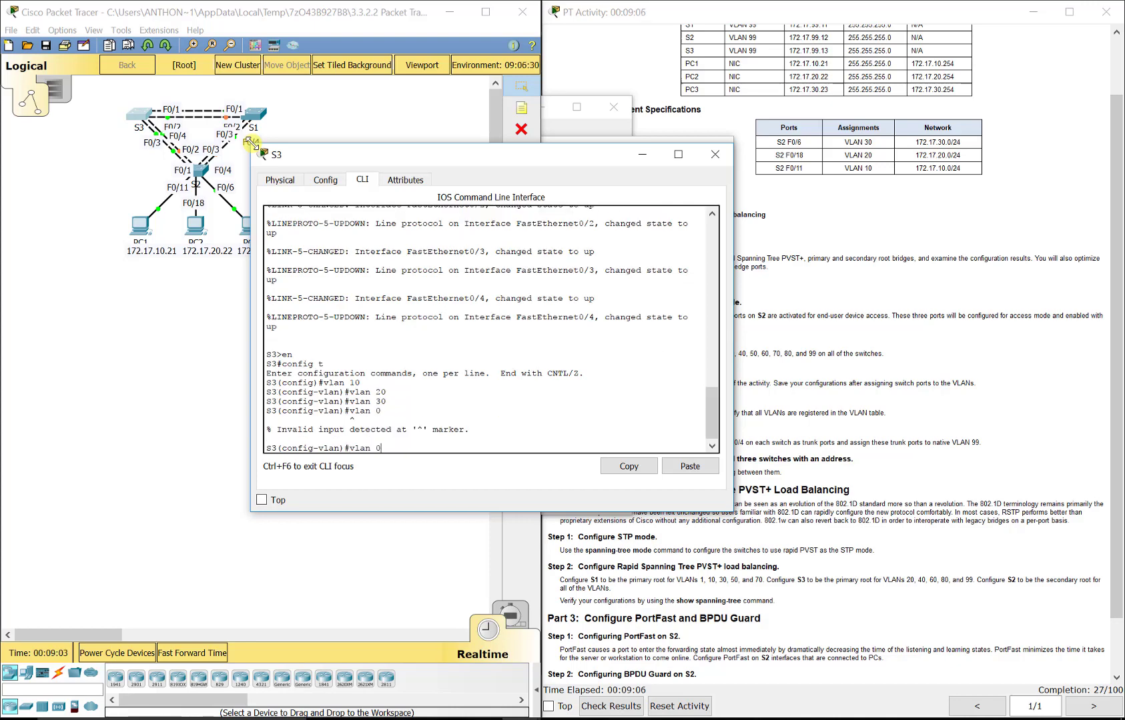
pyautogui.press('Left')
pyautogui.write('4')
pyautogui.press('Return')
# Create VLANs 50, 60 and 70 on S3 by editing recalled vlan commands
pyautogui.press('Up')
pyautogui.press('Left')
pyautogui.press('BackSpace')
pyautogui.write('5')
pyautogui.press('Return')
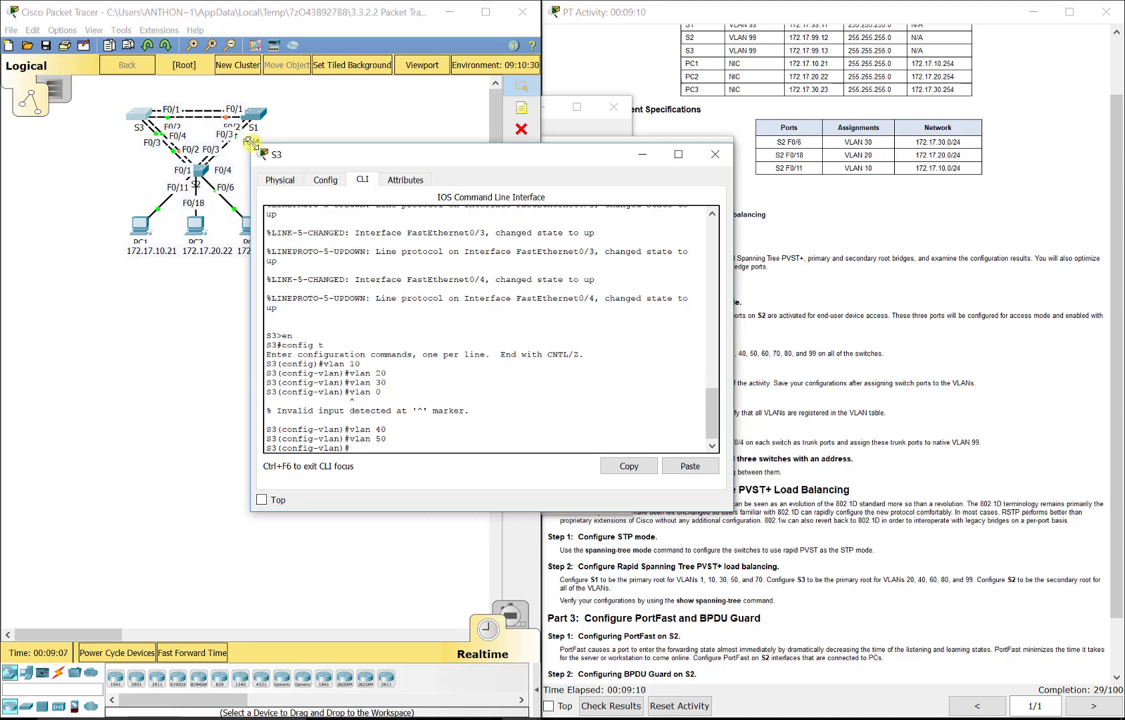
pyautogui.press('Up')
pyautogui.write('6')
pyautogui.press('Return')
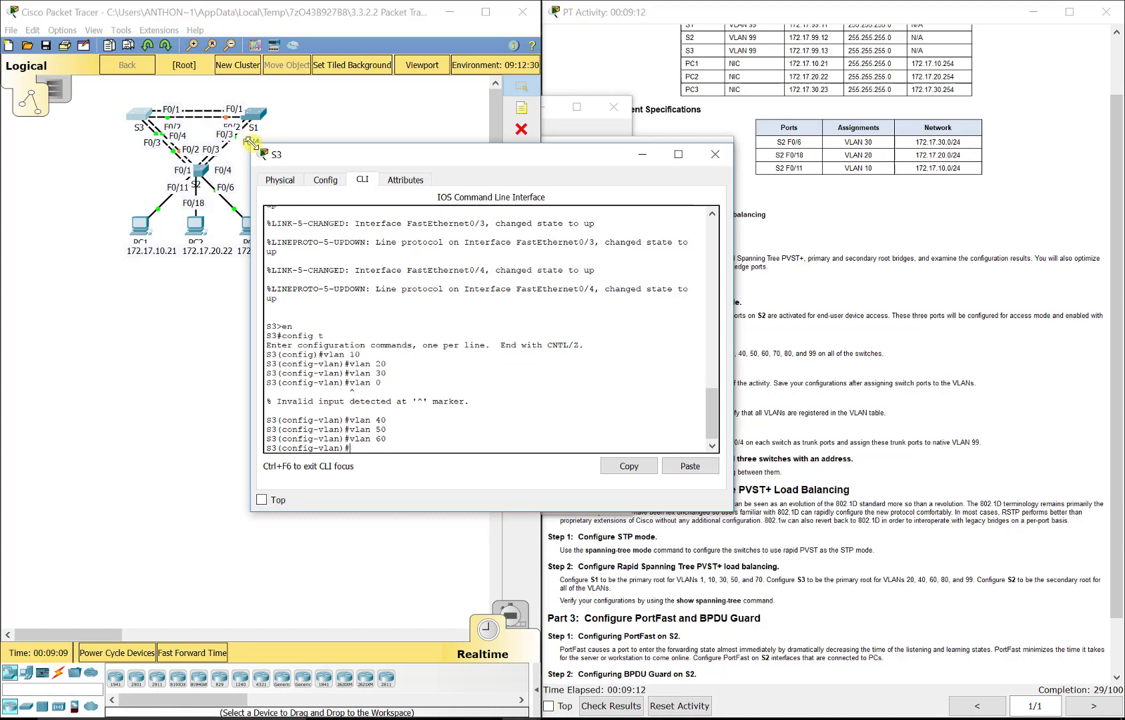
pyautogui.press('Up')
pyautogui.press('Left')
pyautogui.press('BackSpace')
pyautogui.write('7')
pyautogui.press('Return')
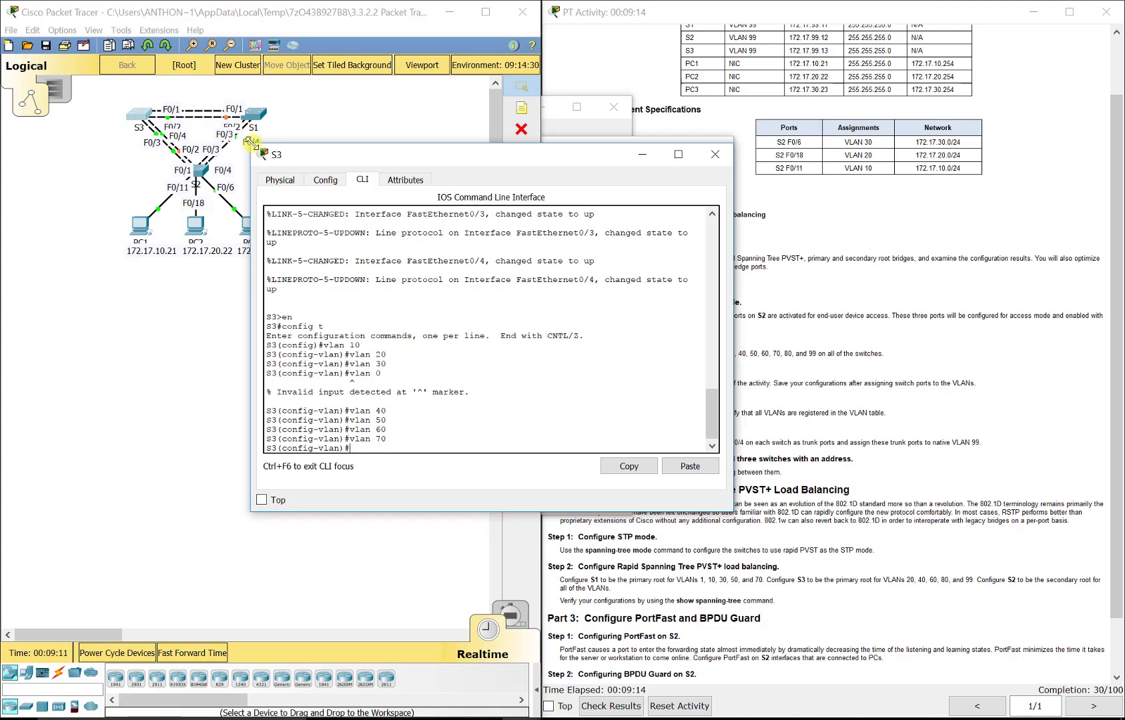
# Create VLANs 80 and 99 on S3, exit, and enter do show vlan brief
pyautogui.press('Up')
pyautogui.press('BackSpace')
pyautogui.press('BackSpace')
pyautogui.write('80')
pyautogui.press('Return')
pyautogui.press('Up')
pyautogui.press('BackSpace')
pyautogui.press('BackSpace')
pyautogui.write('99')
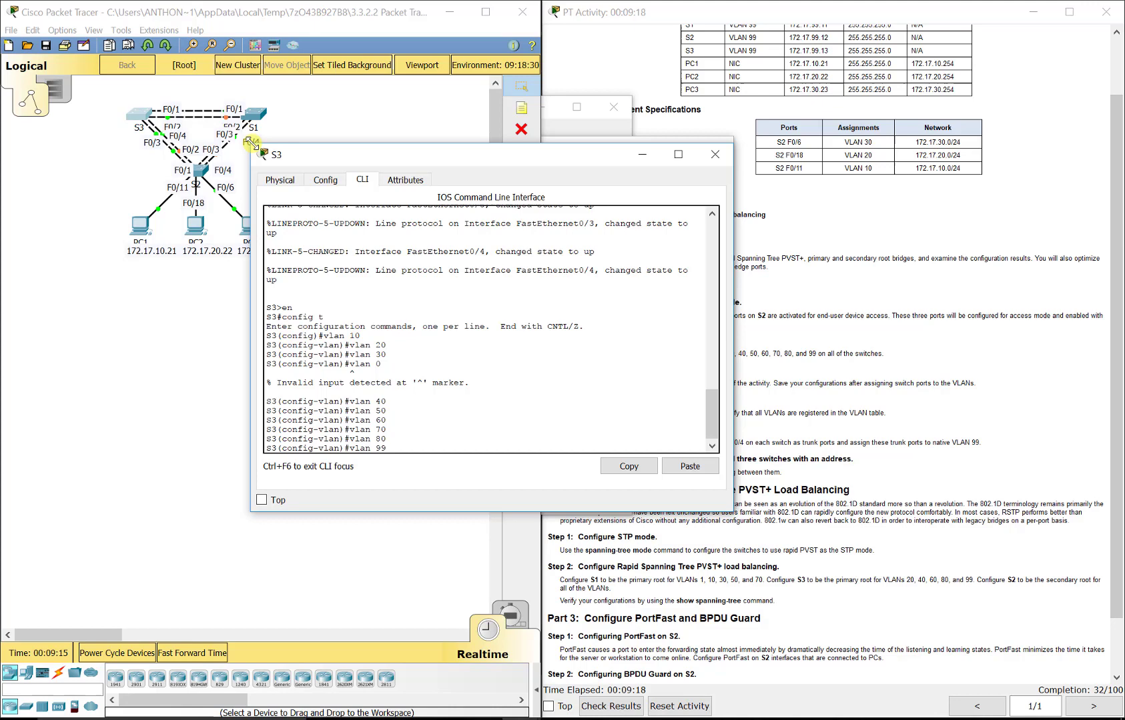
pyautogui.press('Return')
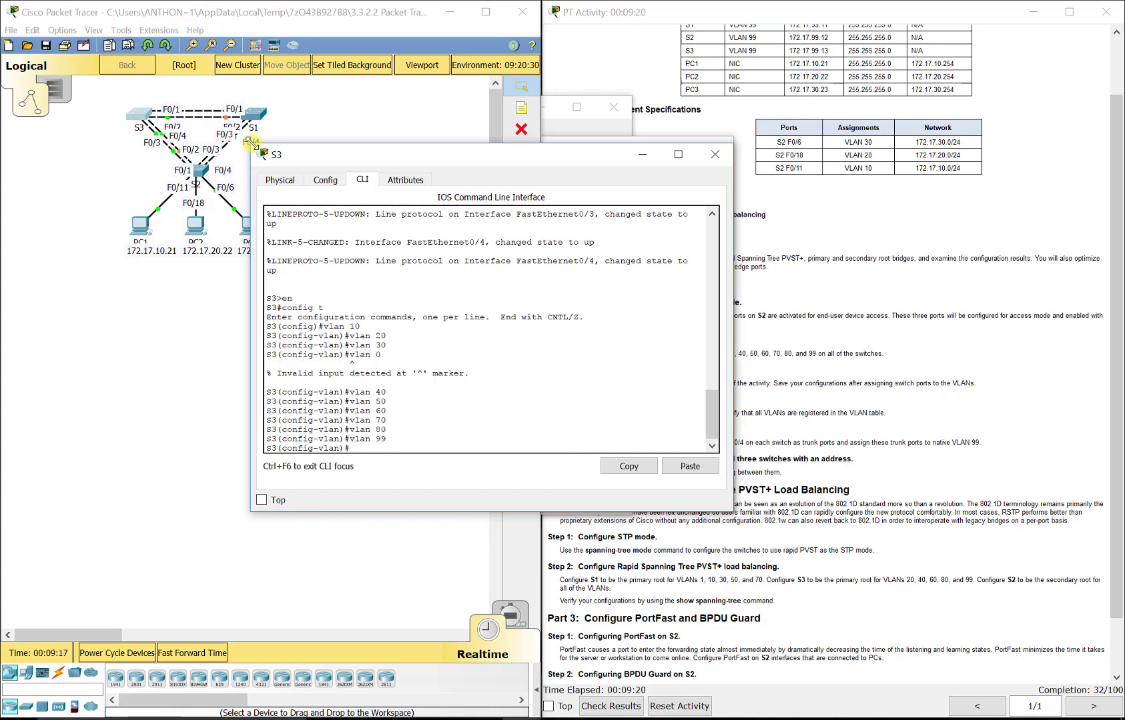
pyautogui.write('exit')
pyautogui.press('Return')
pyautogui.write('do s')
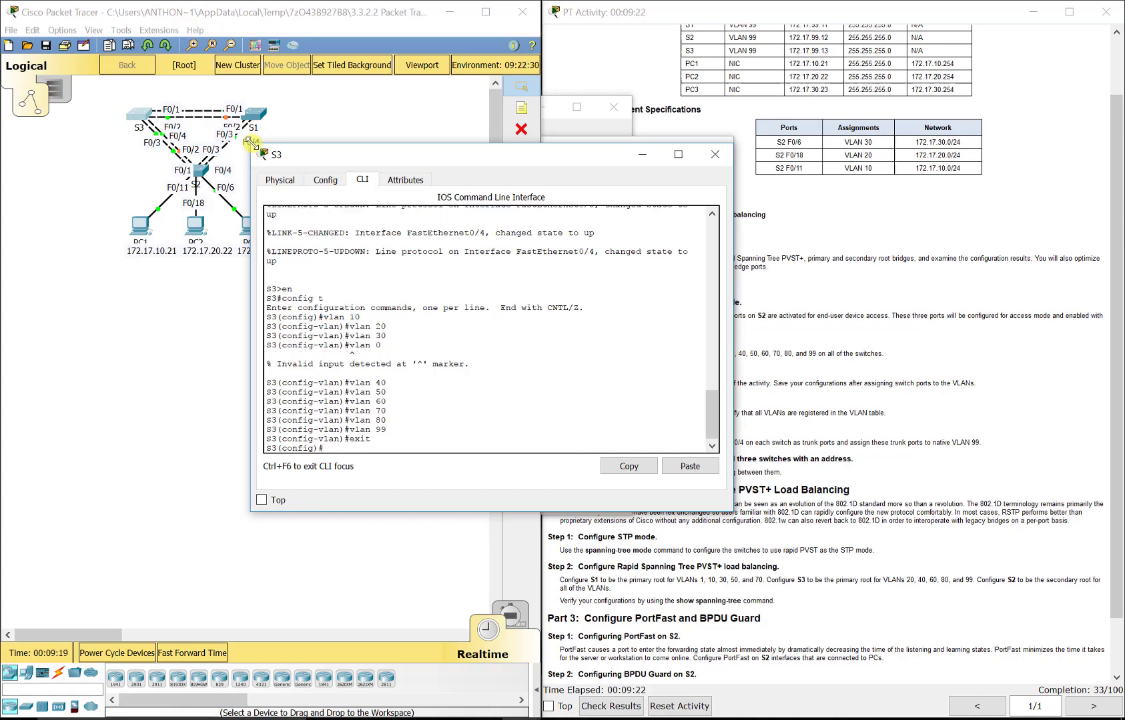
pyautogui.write('how vlan brief')
# Display the VLAN summaries on S3 and S1 to confirm VLANs 10–99
pyautogui.press('Return')
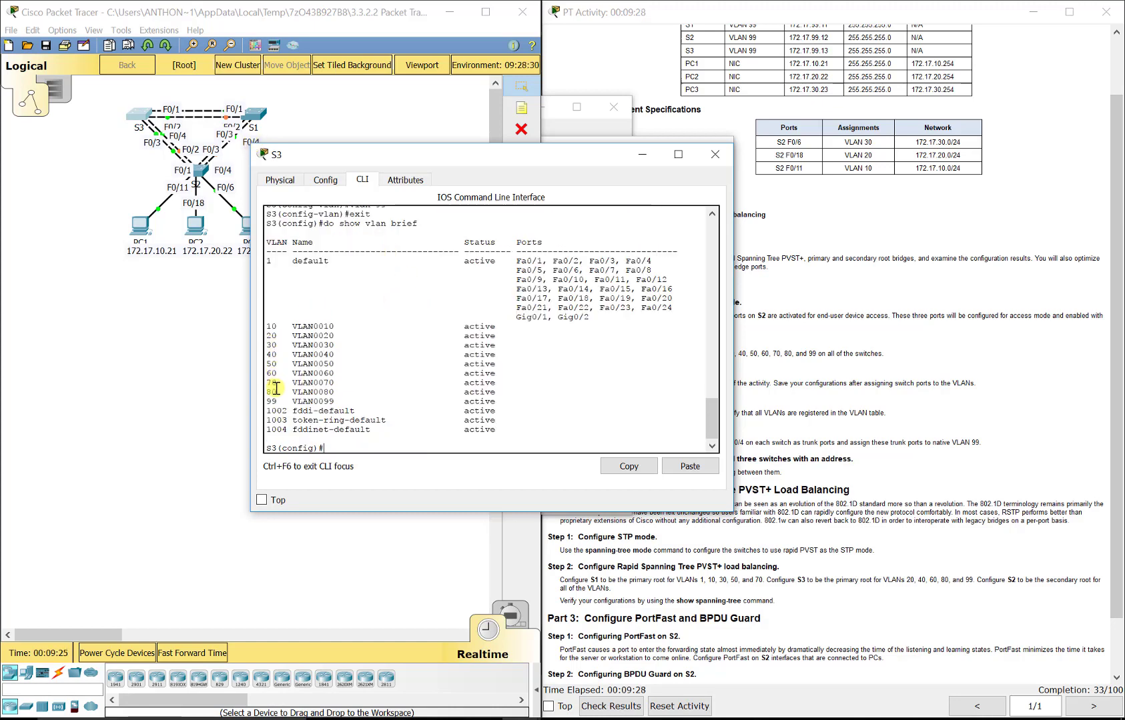
pyautogui.click(259, 123)
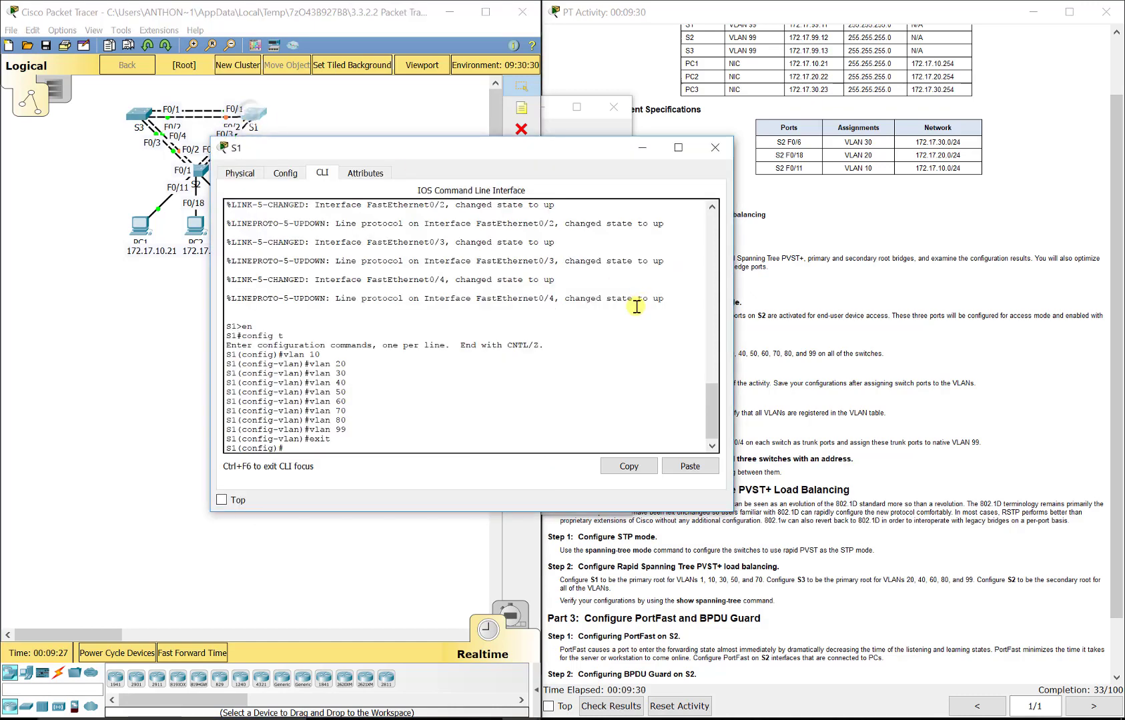
pyautogui.write('do show vlan brief')
pyautogui.press('Return')
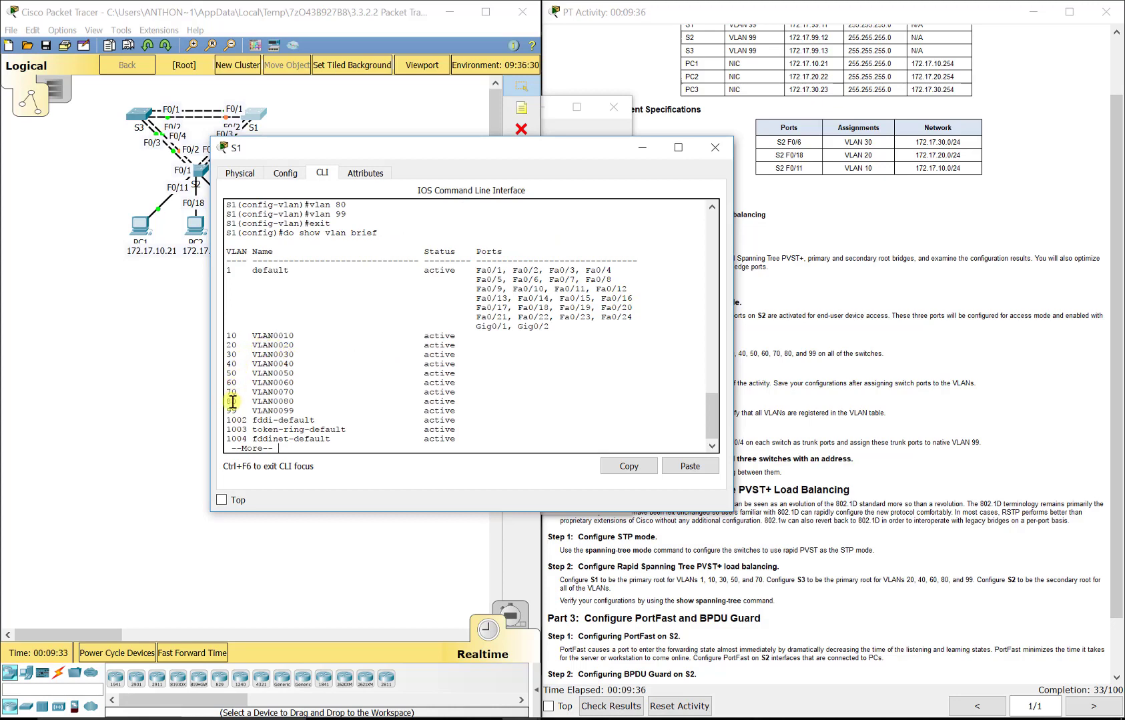
# Show S2's VLAN summary with do show vlan brief, then bring the activity instructions forward
pyautogui.click(201, 173)
pyautogui.write('do show vl')
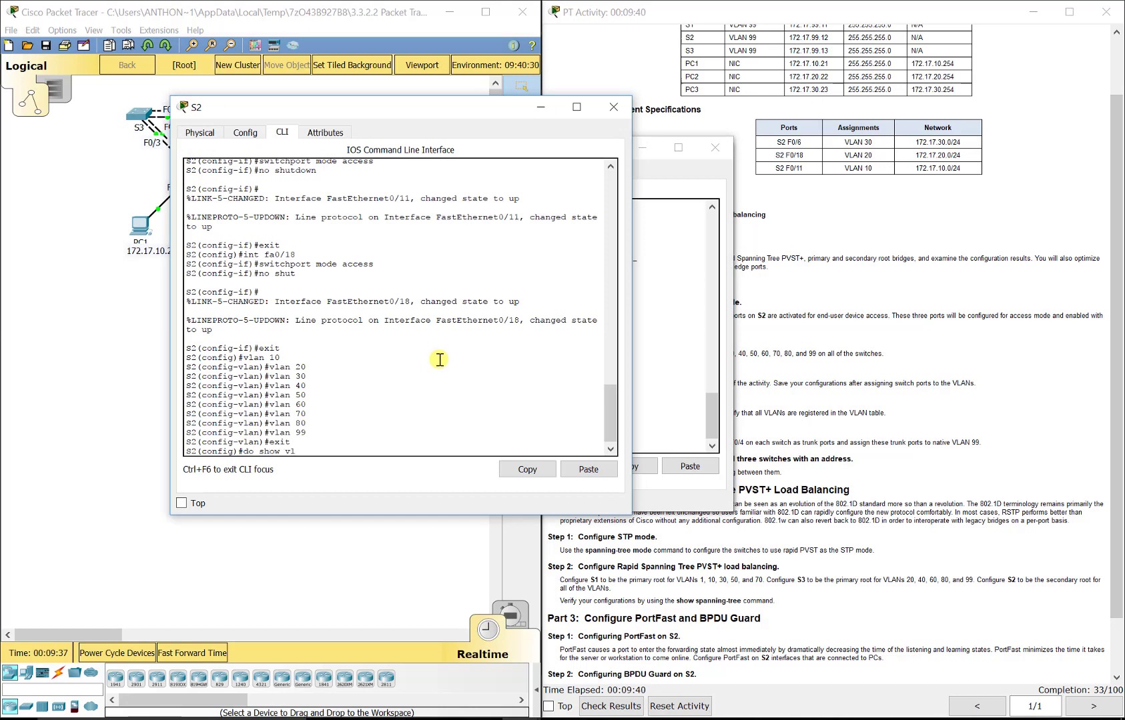
pyautogui.write('an brief')
pyautogui.press('Return')
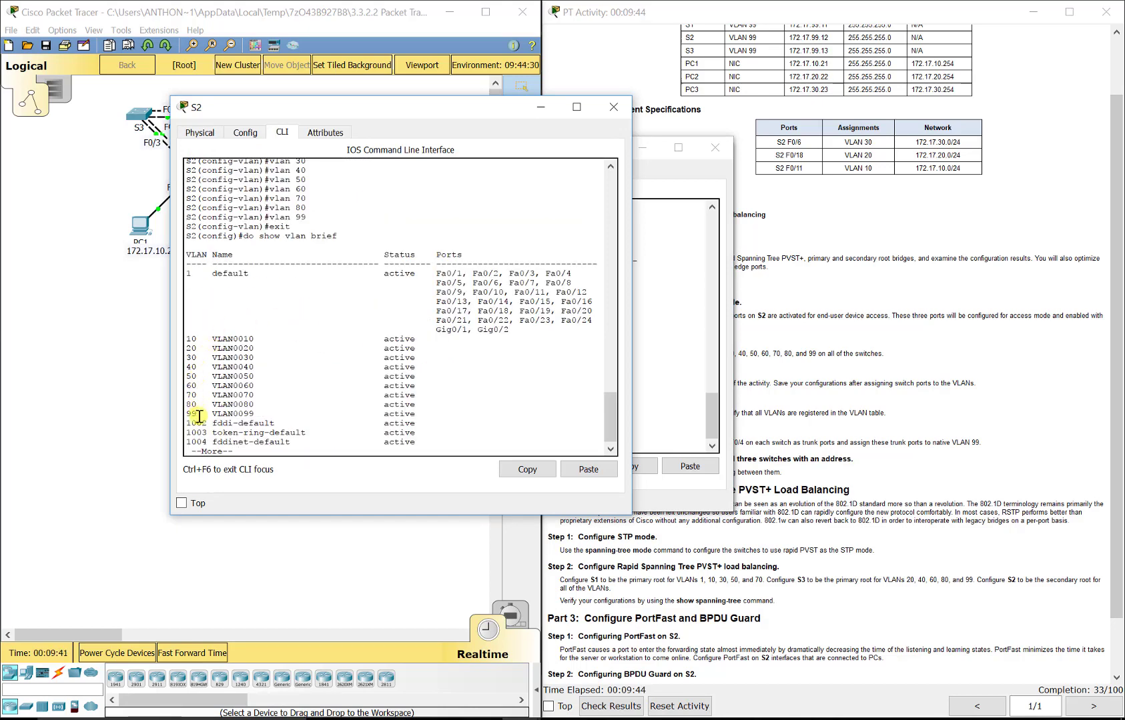
pyautogui.click(800, 411)
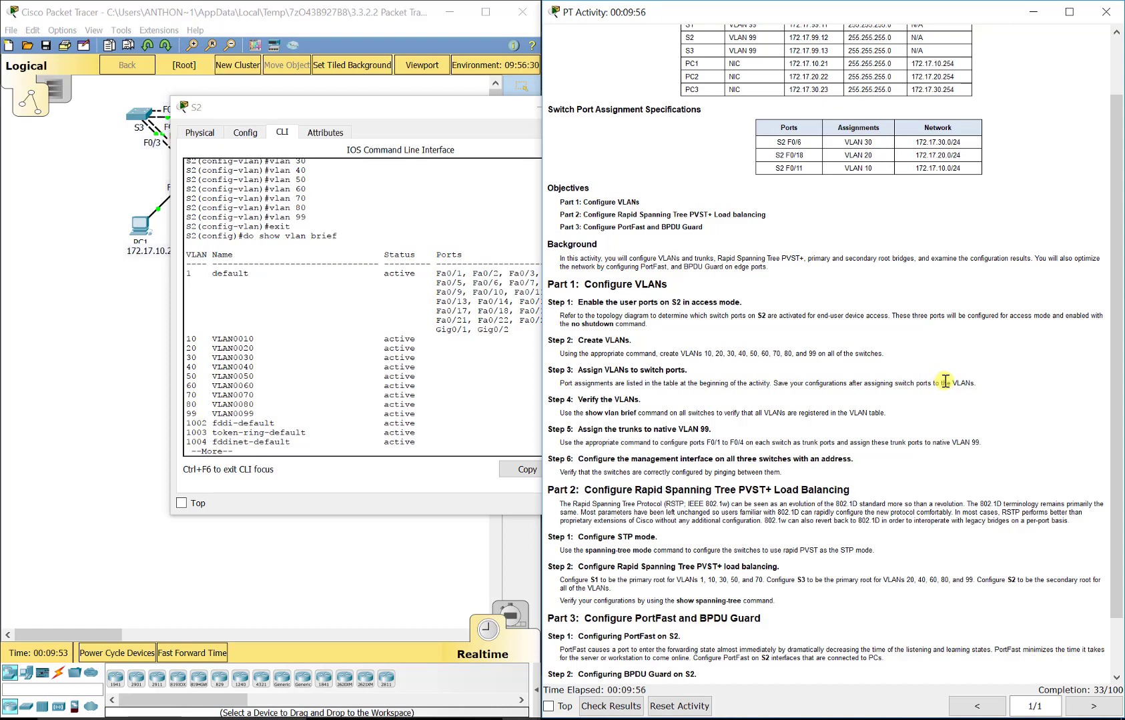
# Open S2's CLI and assign port F0/6 to access VLAN 30
pyautogui.click(98, 190)
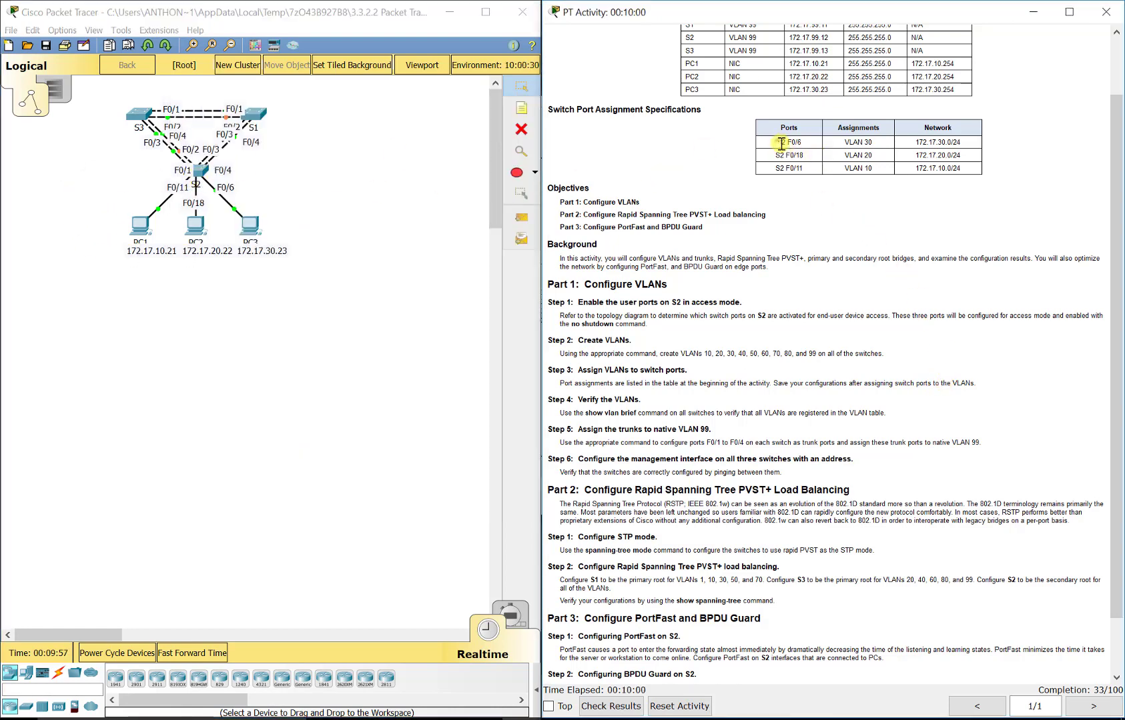
pyautogui.moveTo(779, 141); pyautogui.dragTo(871, 160)
pyautogui.click(847, 179)
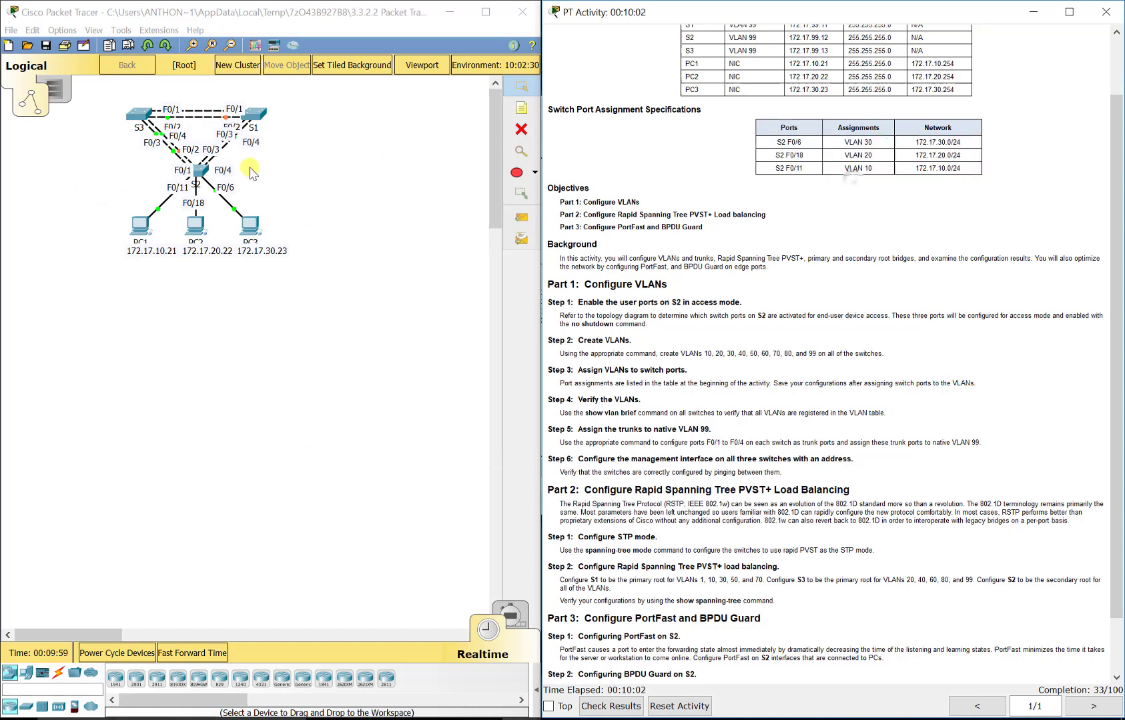
pyautogui.click(200, 165)
pyautogui.click(201, 165)
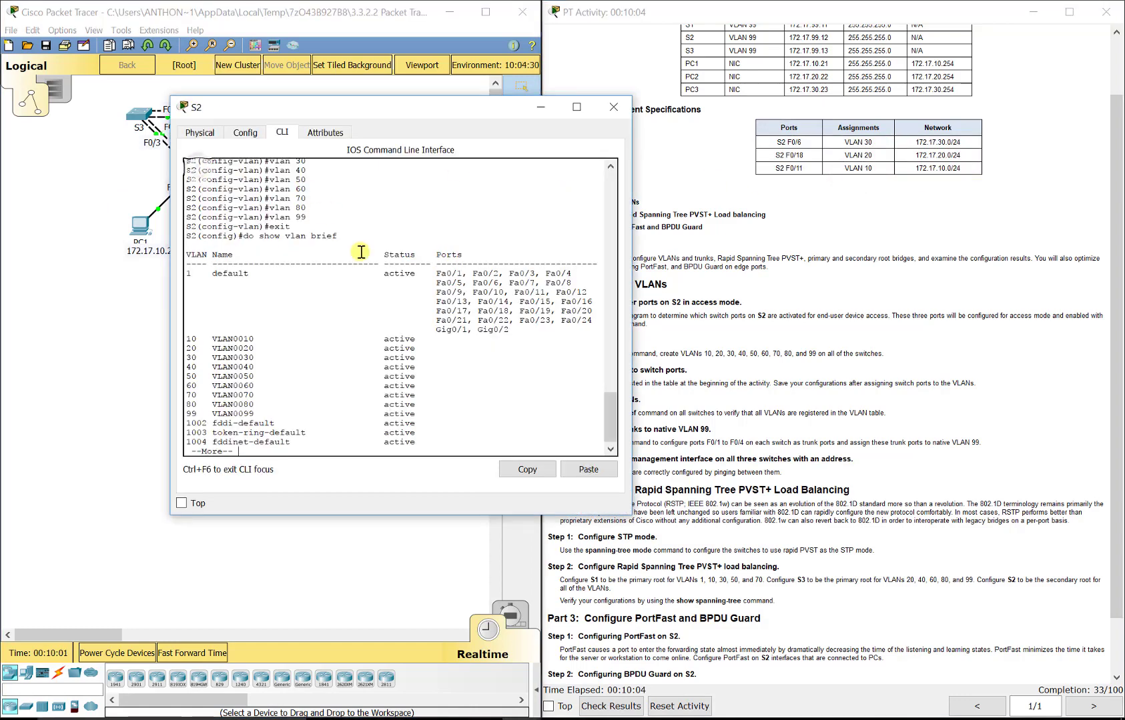
pyautogui.press('space')
pyautogui.write('int ')
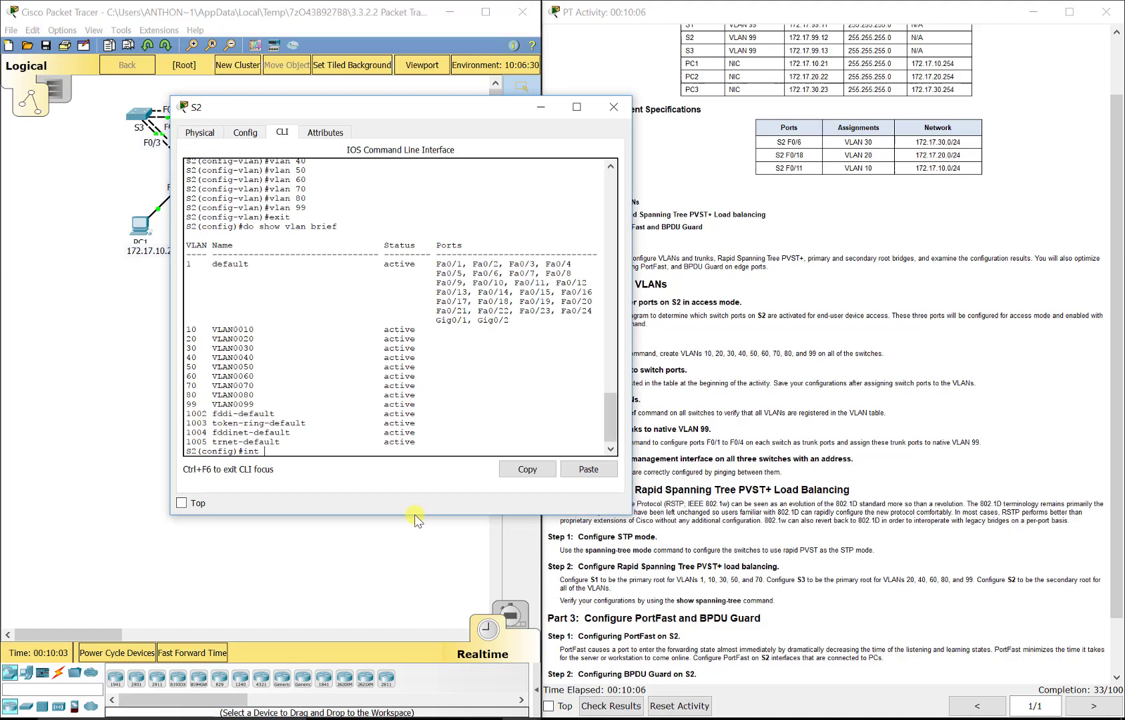
pyautogui.write('fa0/6')
pyautogui.press('Return')
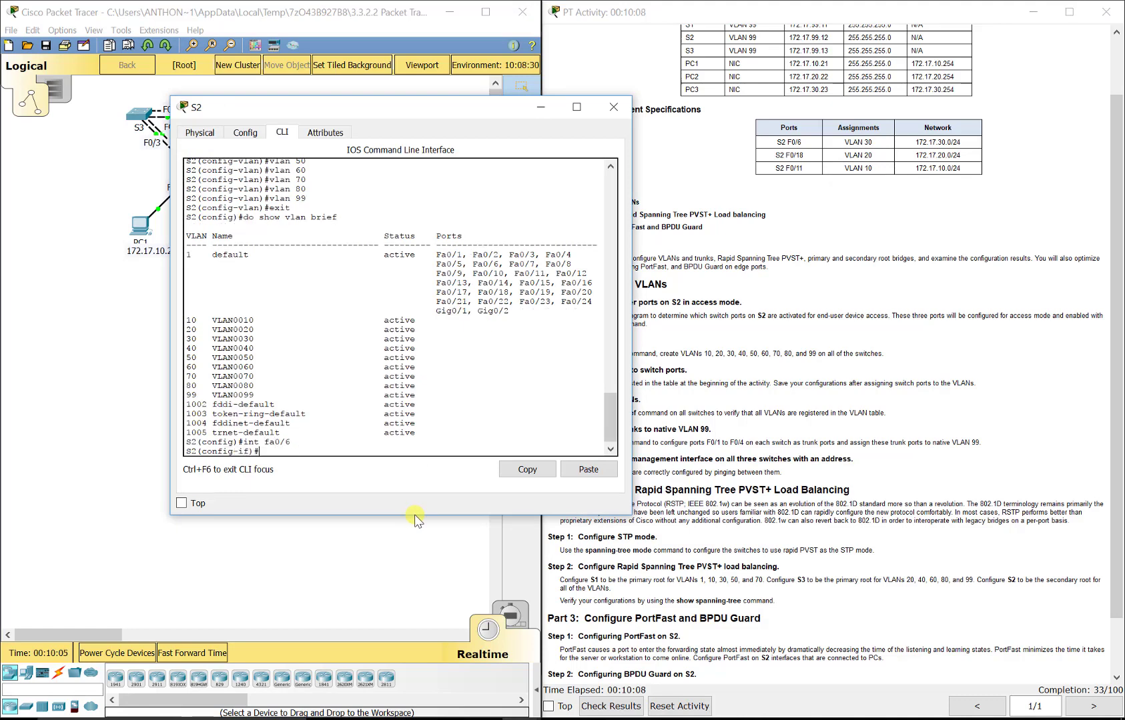
pyautogui.write('switchport access vlan ')
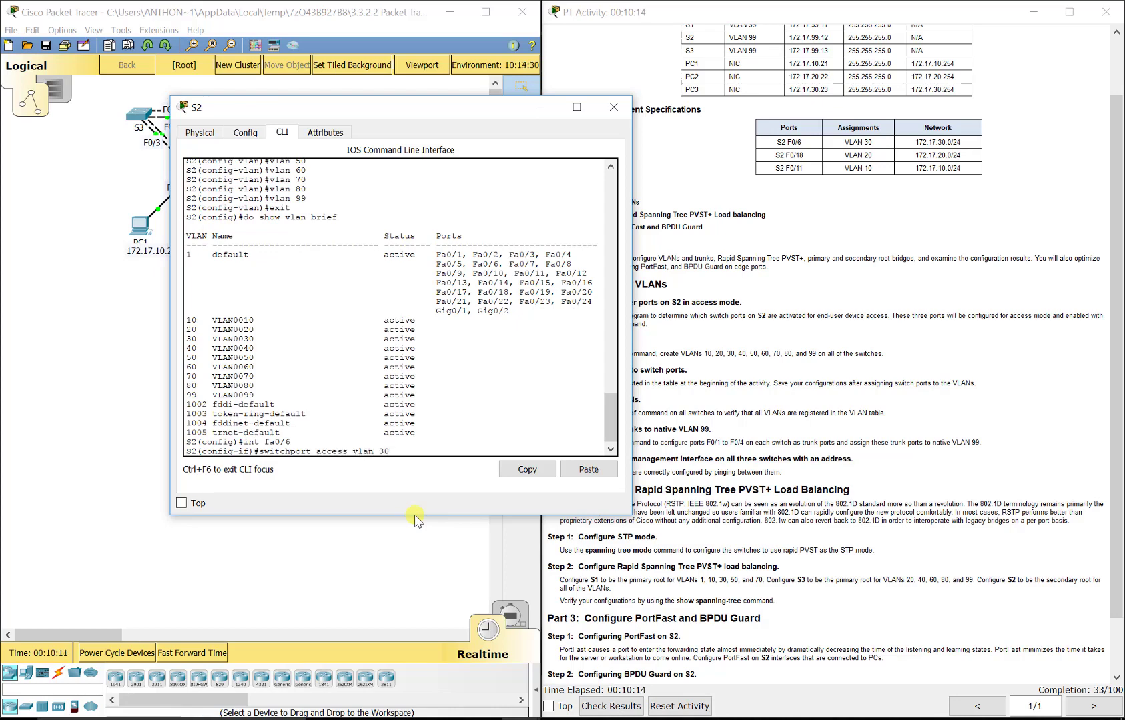
pyautogui.write('30')
pyautogui.press('Return')
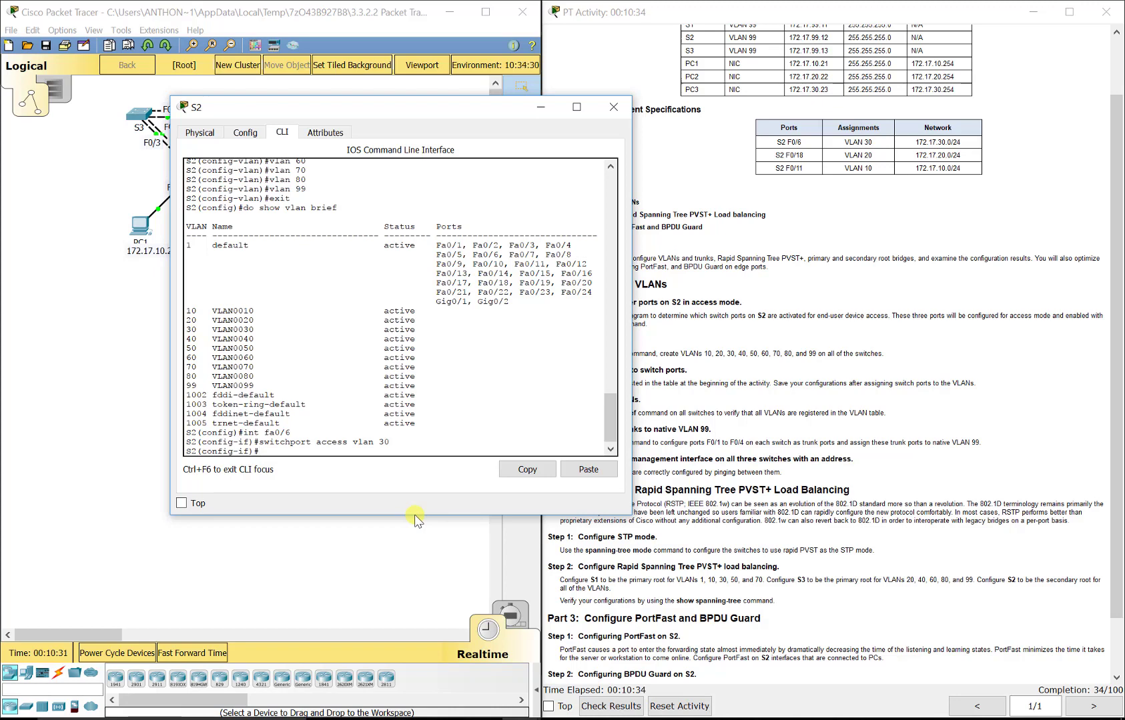
# Assign S2's port F0/11 to access VLAN 10
pyautogui.write('xit')
pyautogui.press('Return')
pyautogui.write('int fa0/11')
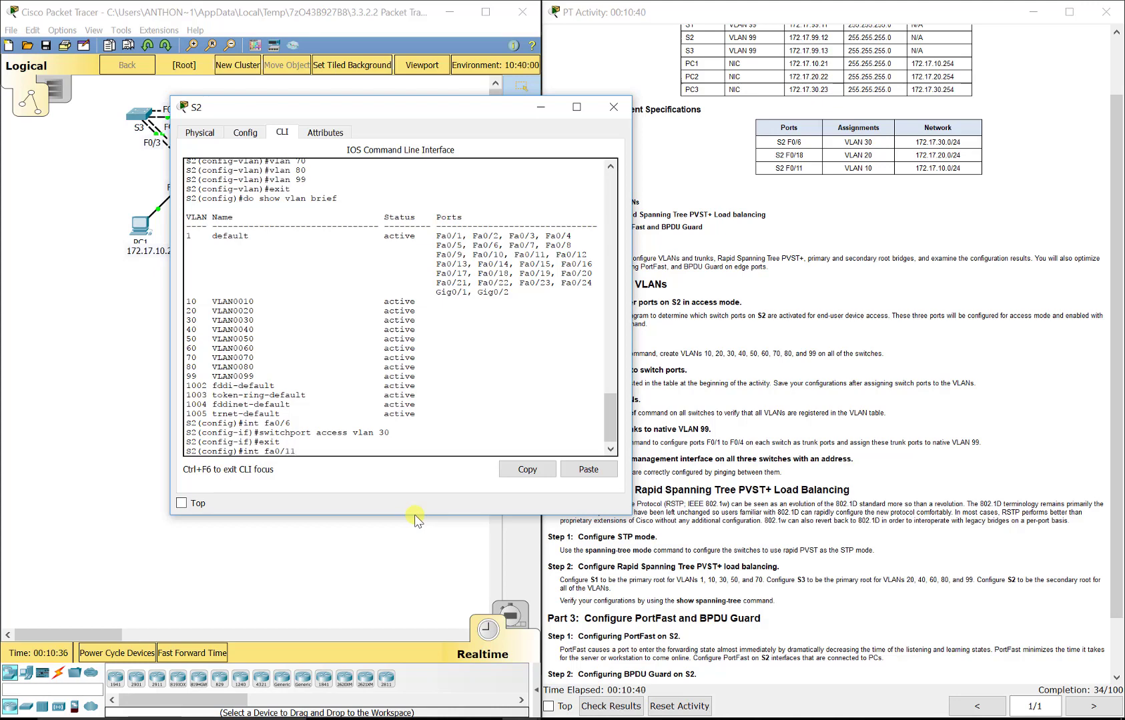
pyautogui.press('Return')
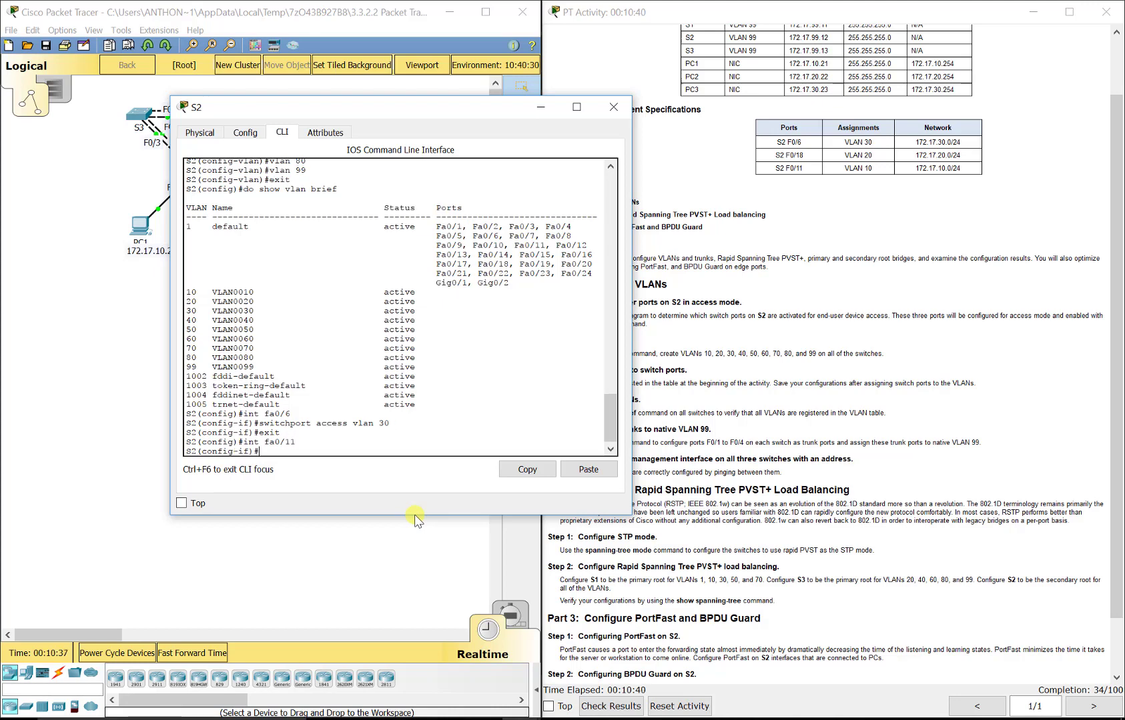
pyautogui.write('switchport acc')
pyautogui.write('ess vlan 20')
pyautogui.press('BackSpace')
pyautogui.press('BackSpace')
pyautogui.write('10')
pyautogui.press('Return')
# Assign S2's port F0/18 to access VLAN 20
pyautogui.write('ex')
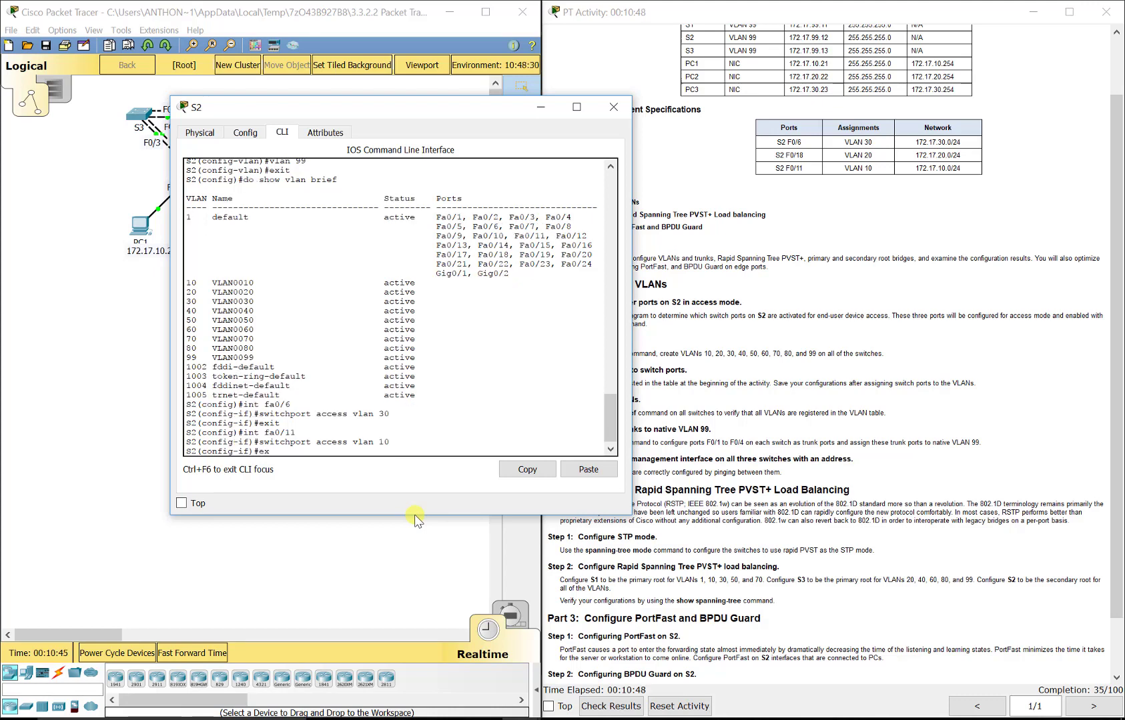
pyautogui.write('it')
pyautogui.press('Return')
pyautogui.write('int fa0/18')
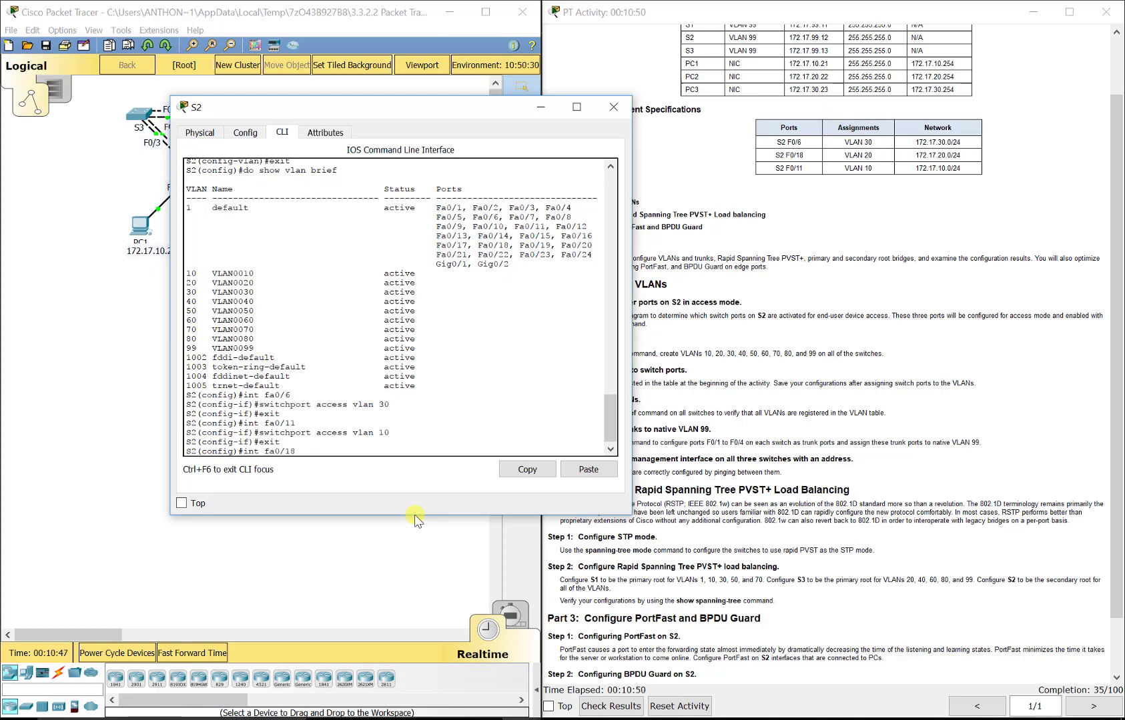
pyautogui.press('Return')
pyautogui.write('switchpo')
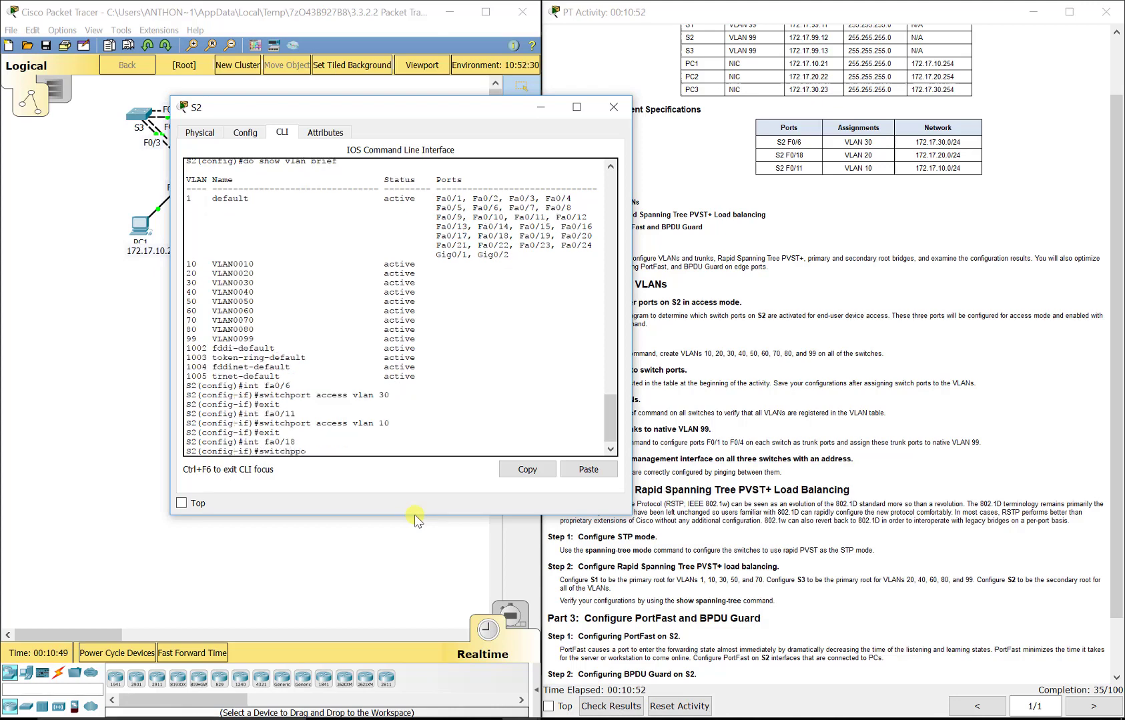
pyautogui.write('rt access vlan 20')
pyautogui.press('Return')
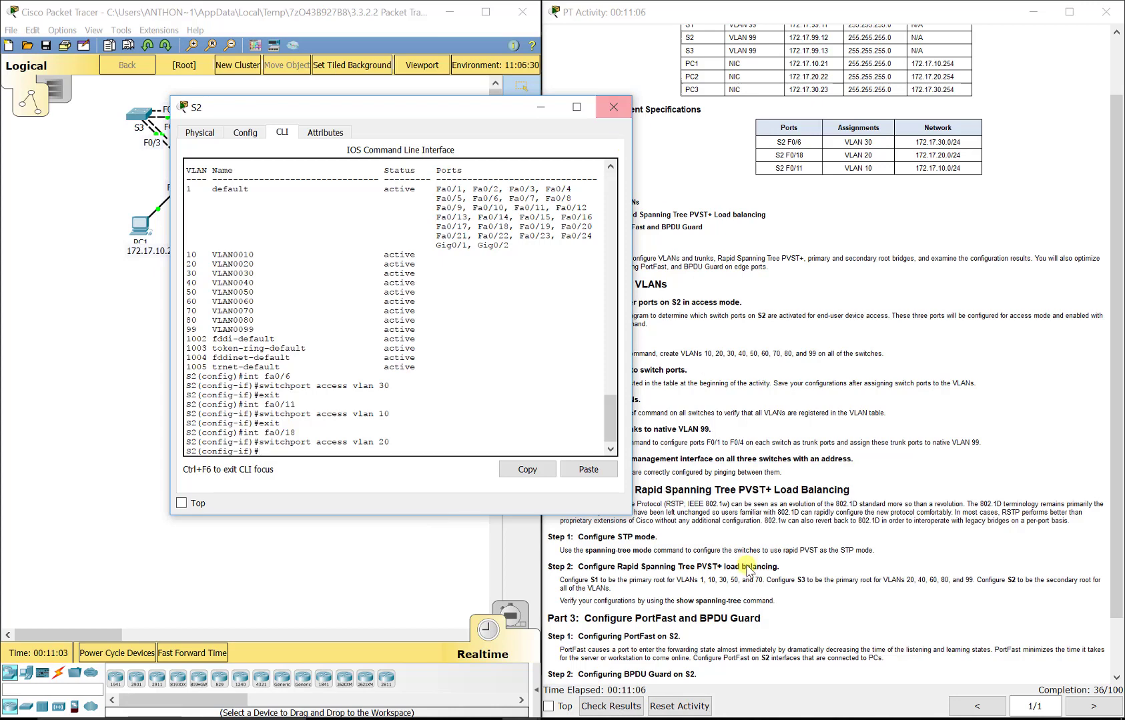
# On S2, leave the F0/18 interface and select the port range fa0/1-4
pyautogui.click(745, 606)
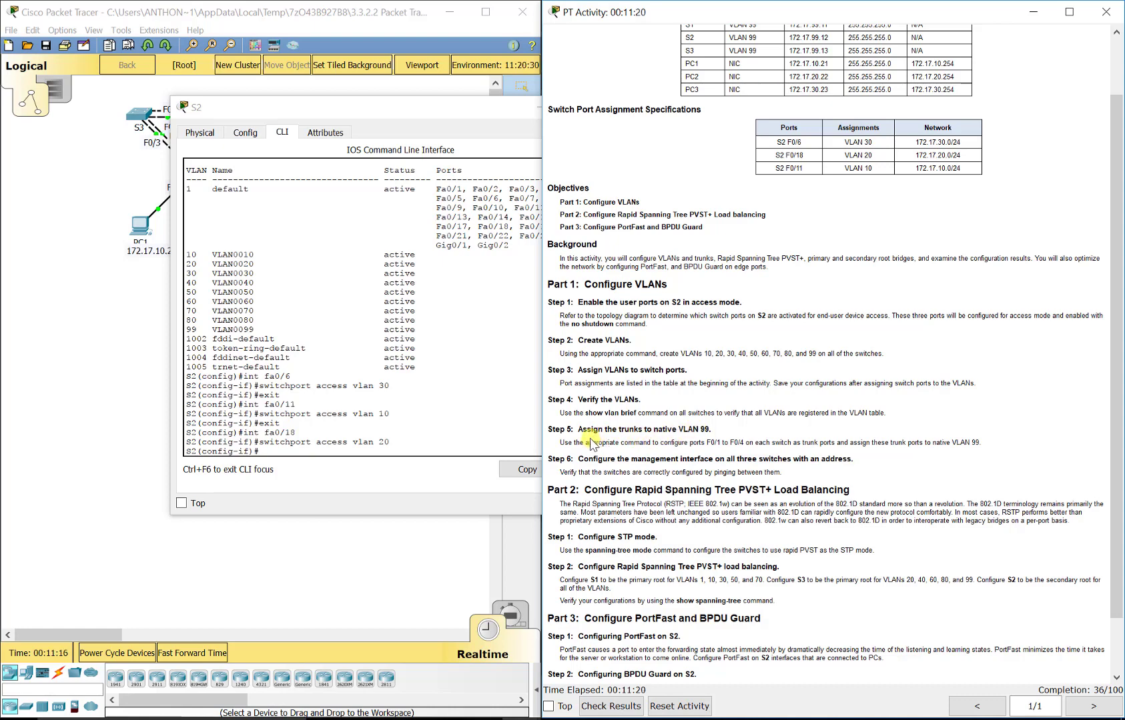
pyautogui.click(252, 454)
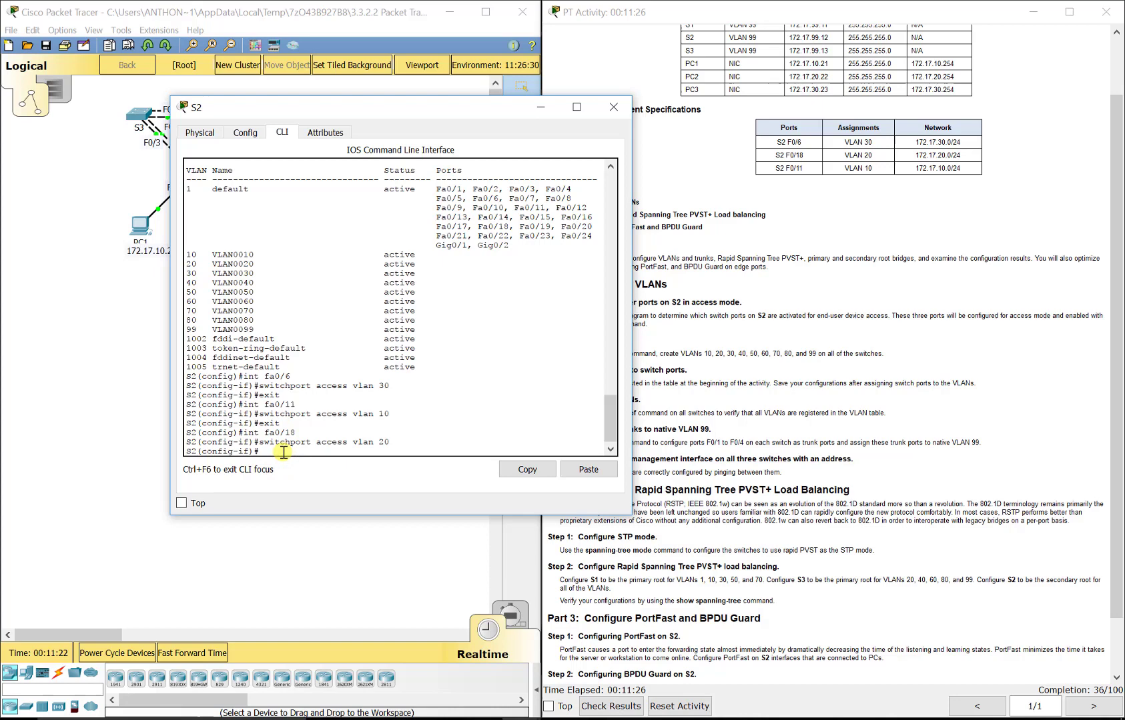
pyautogui.write('exit')
pyautogui.press('Return')
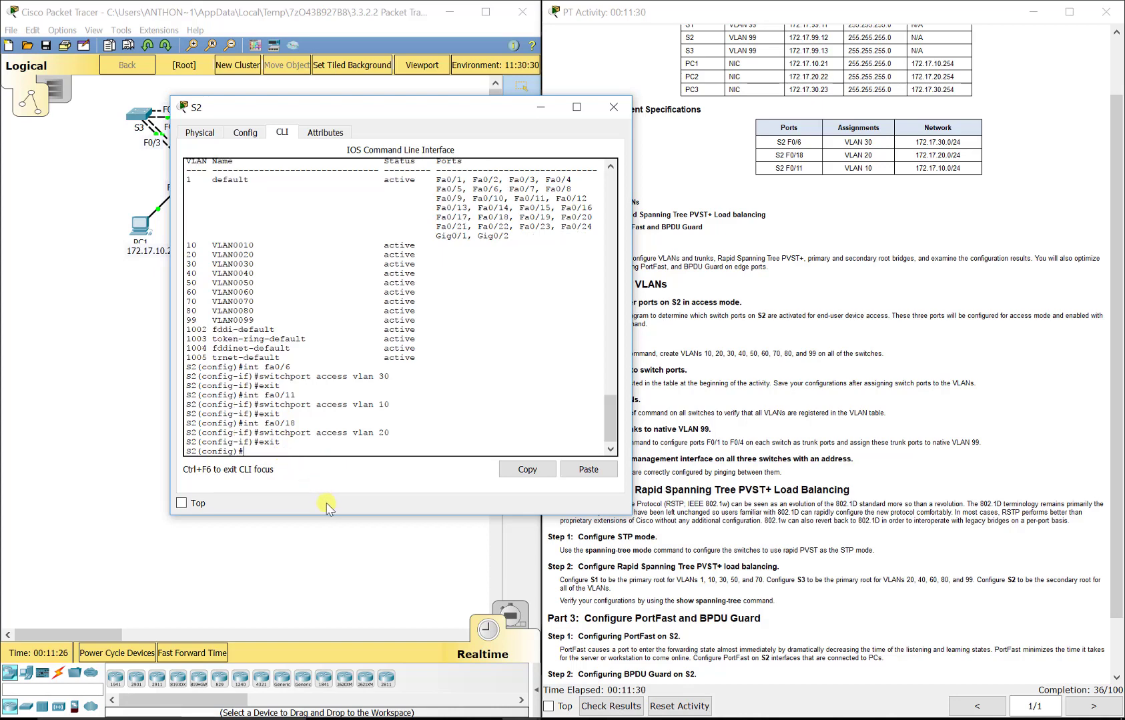
pyautogui.write('int range fa0/1-4')
pyautogui.press('Return')
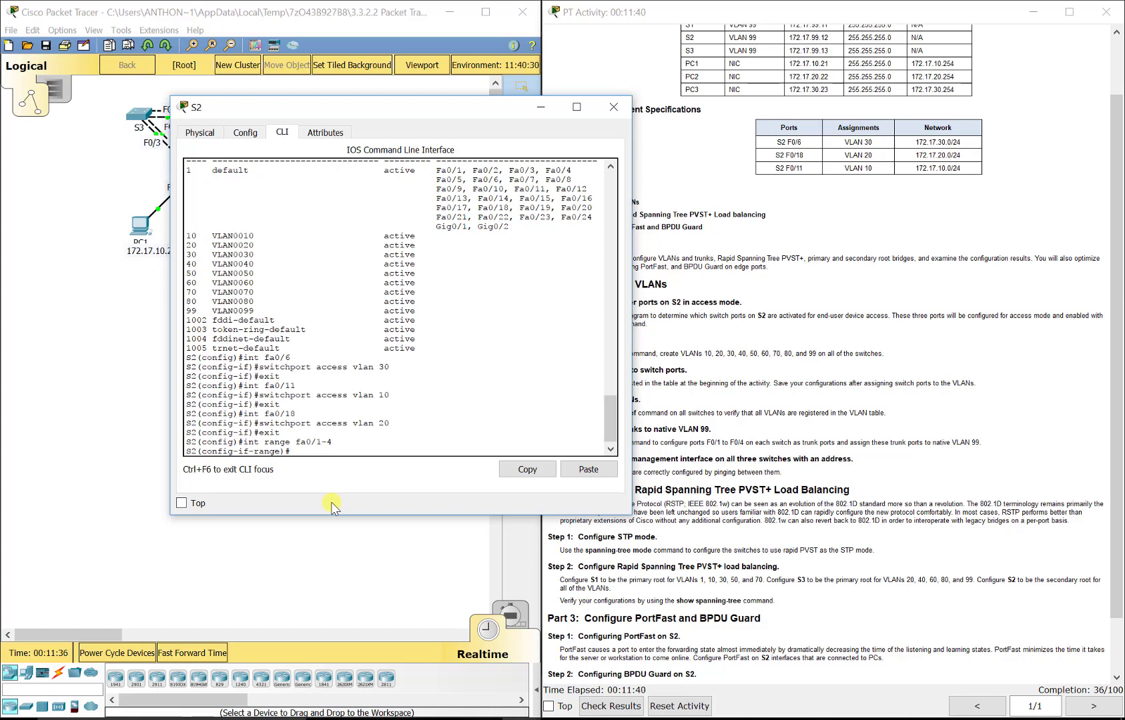
# Make S2's ports F0/1–4 trunks with native VLAN 99, then end configuration
pyautogui.write('switchport mod')
pyautogui.write('e trunk')
pyautogui.press('Return')
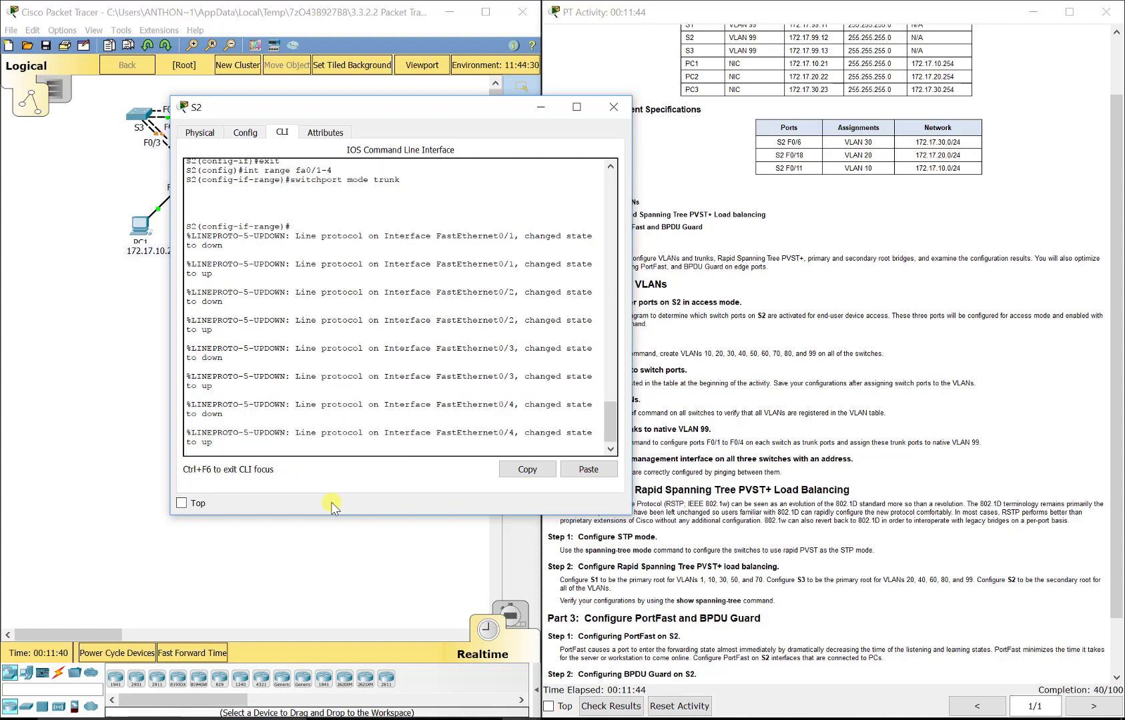
pyautogui.write('switchp')
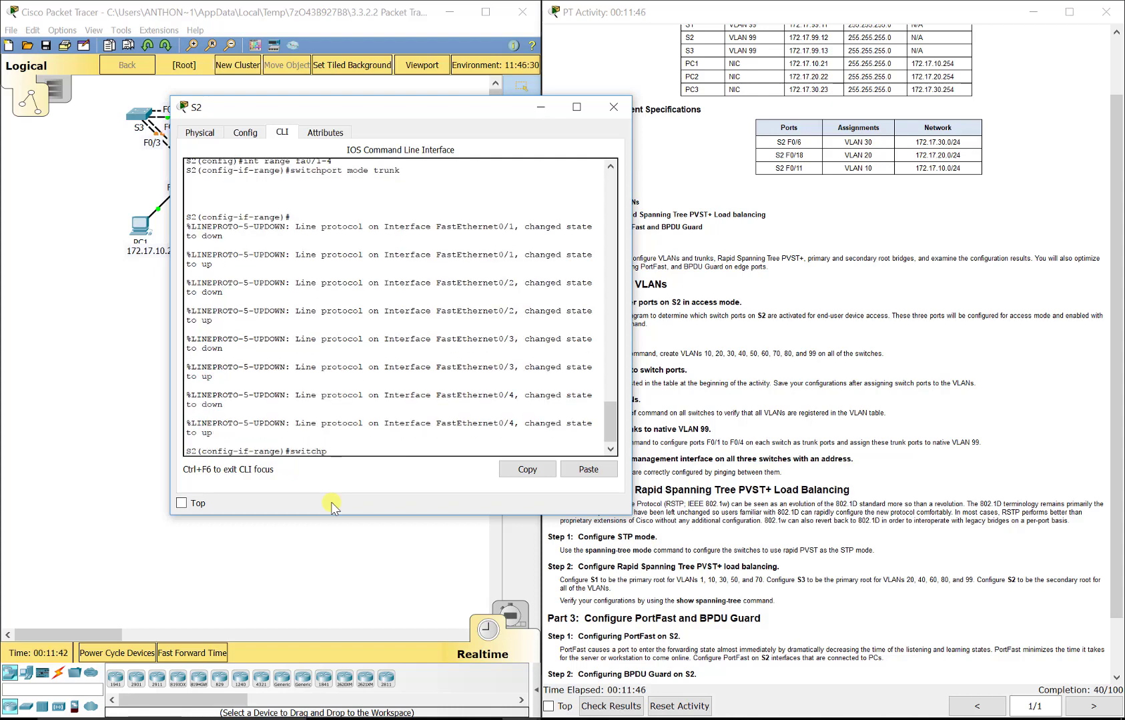
pyautogui.write('ort trunk native vlan 99')
pyautogui.press('Return')
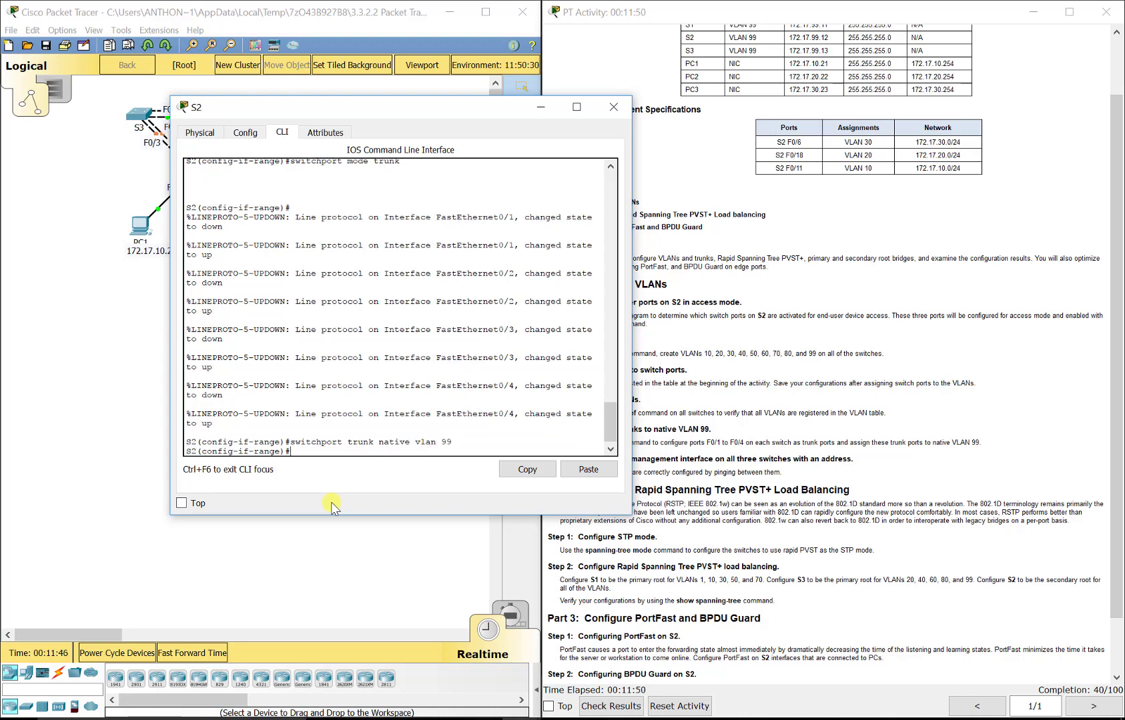
pyautogui.write('end')
pyautogui.press('Return')
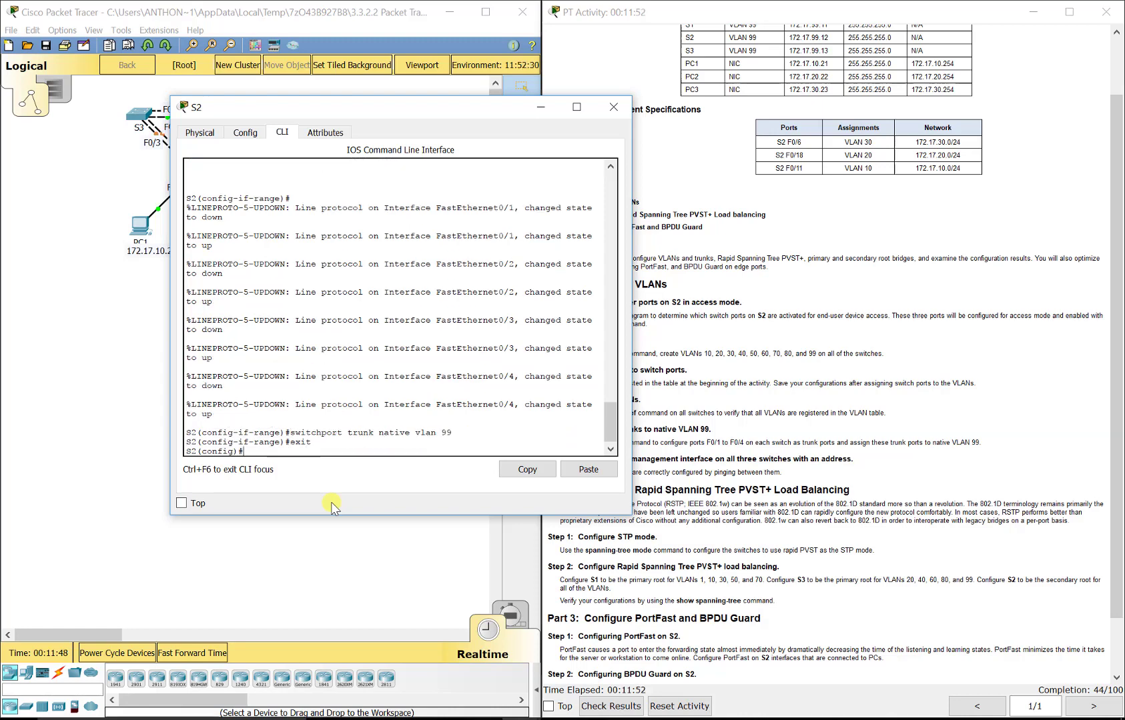
# Open S1's CLI and select the interface range fa0/1-4
pyautogui.click(93, 190)
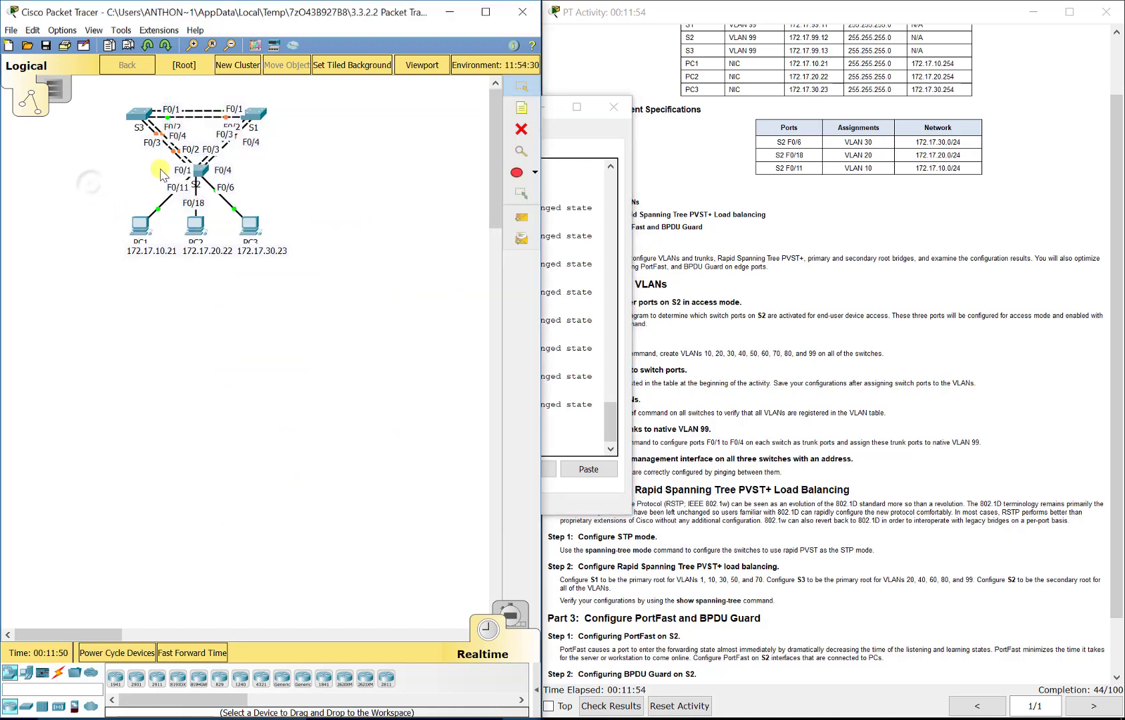
pyautogui.click(201, 172)
pyautogui.click(55, 167)
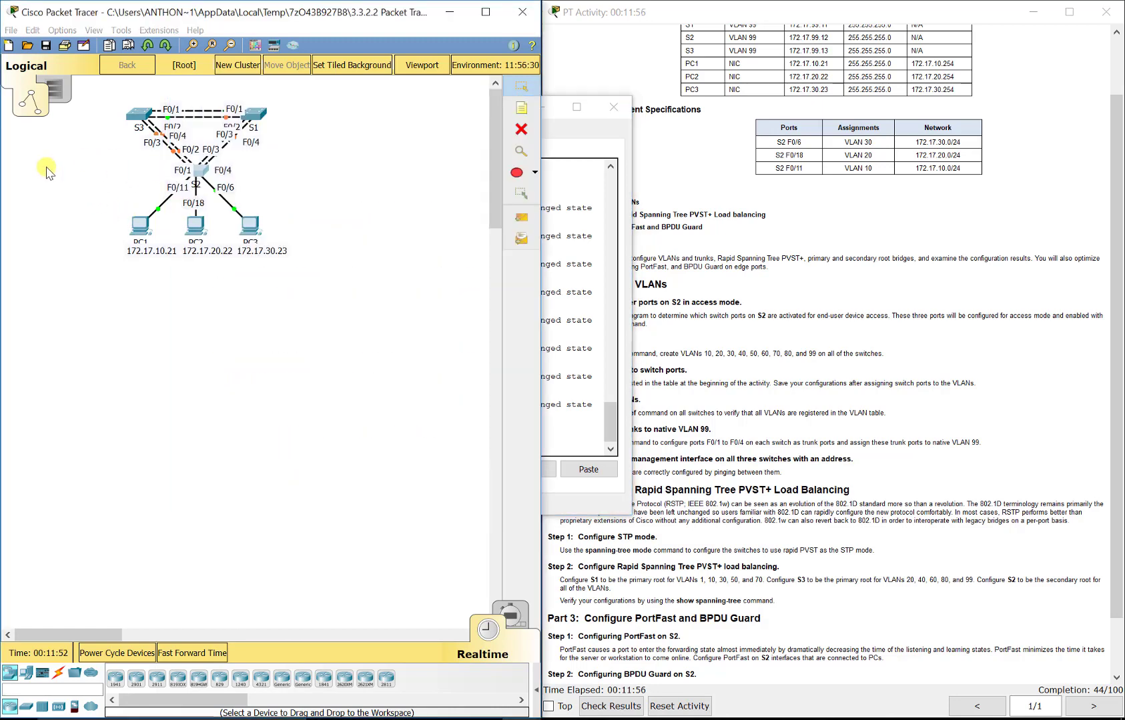
pyautogui.click(252, 117)
pyautogui.press('space')
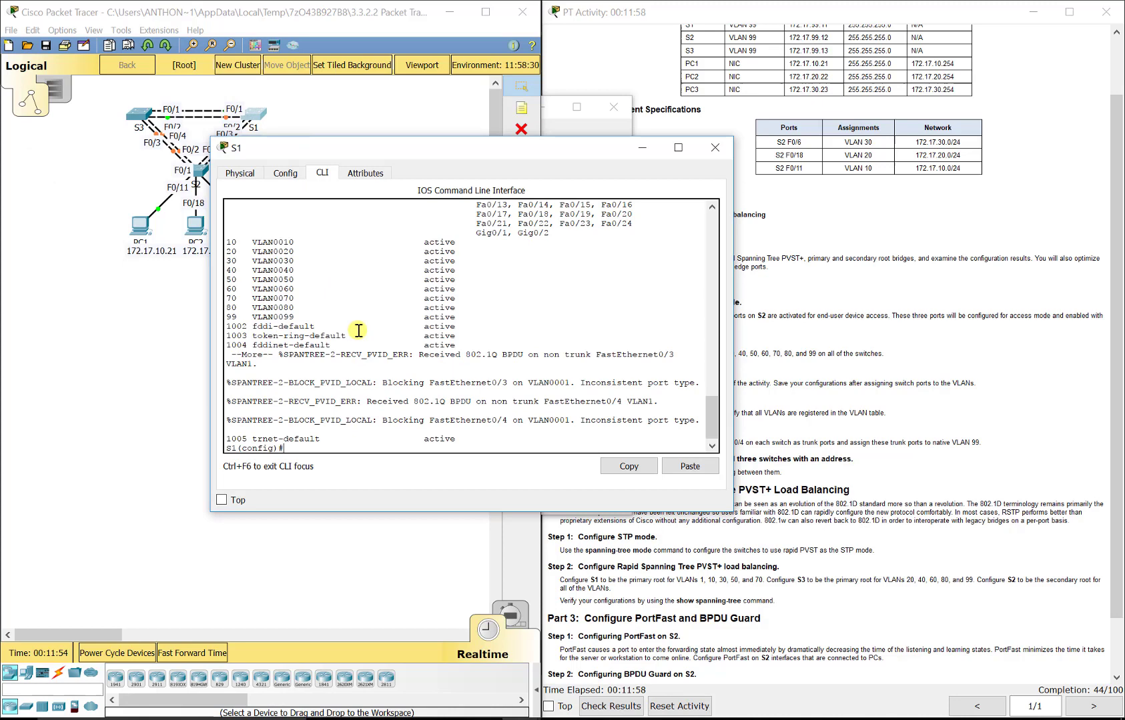
pyautogui.write('int')
pyautogui.write('fa0/1')
pyautogui.press('BackSpace')
pyautogui.press('BackSpace')
pyautogui.press('BackSpace')
pyautogui.press('BackSpace')
pyautogui.press('BackSpace')
pyautogui.write('range fa0/1-4')
pyautogui.press('Return')
# Make S1's Fa0/1–4 trunks with native VLAN 99 and exit the range configuration
pyautogui.write('swit')
pyautogui.write('chport mode')
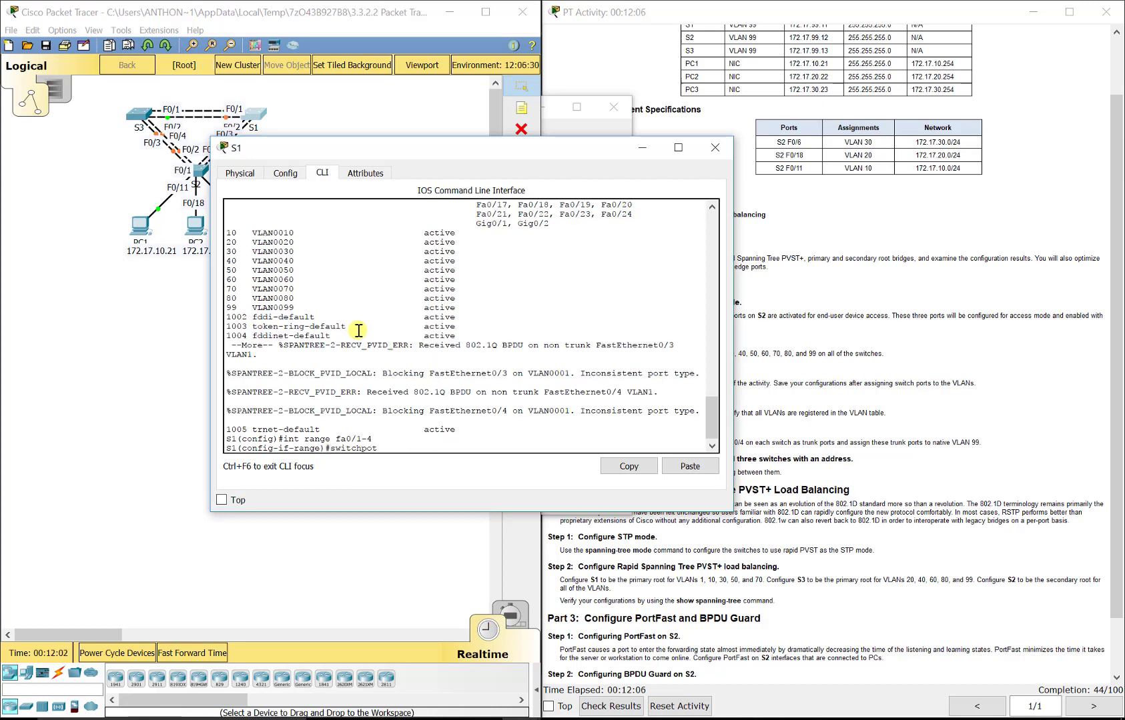
pyautogui.write(' trunk')
pyautogui.press('Return')
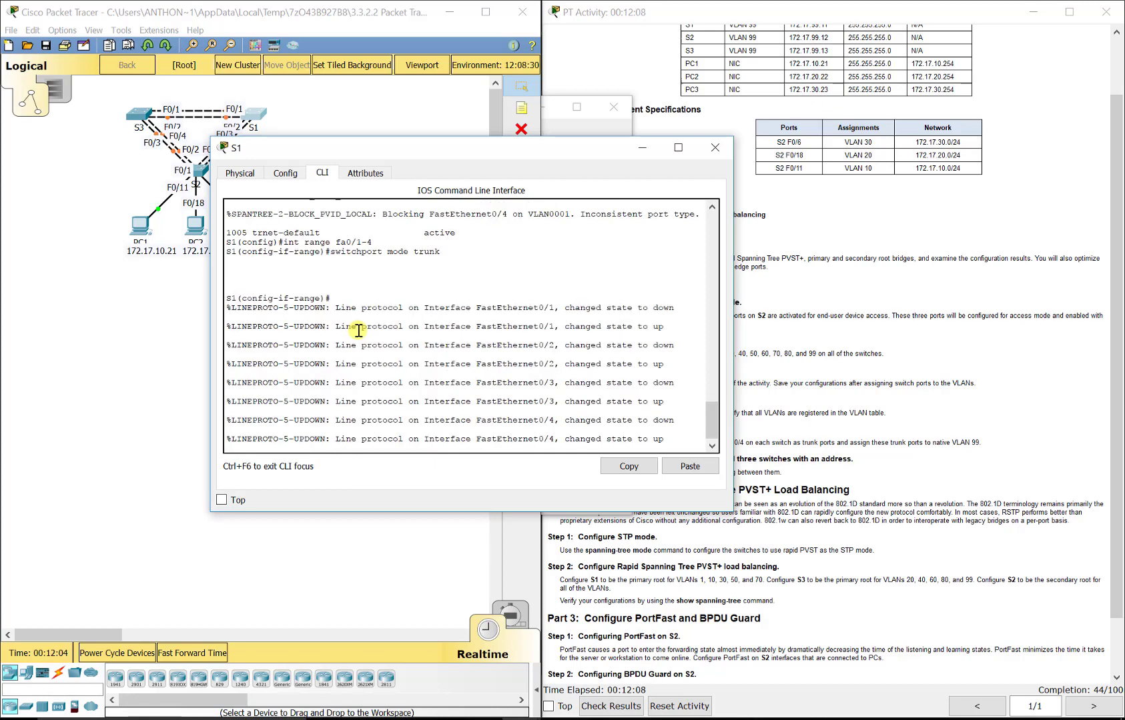
pyautogui.press('Return')
pyautogui.write('swit')
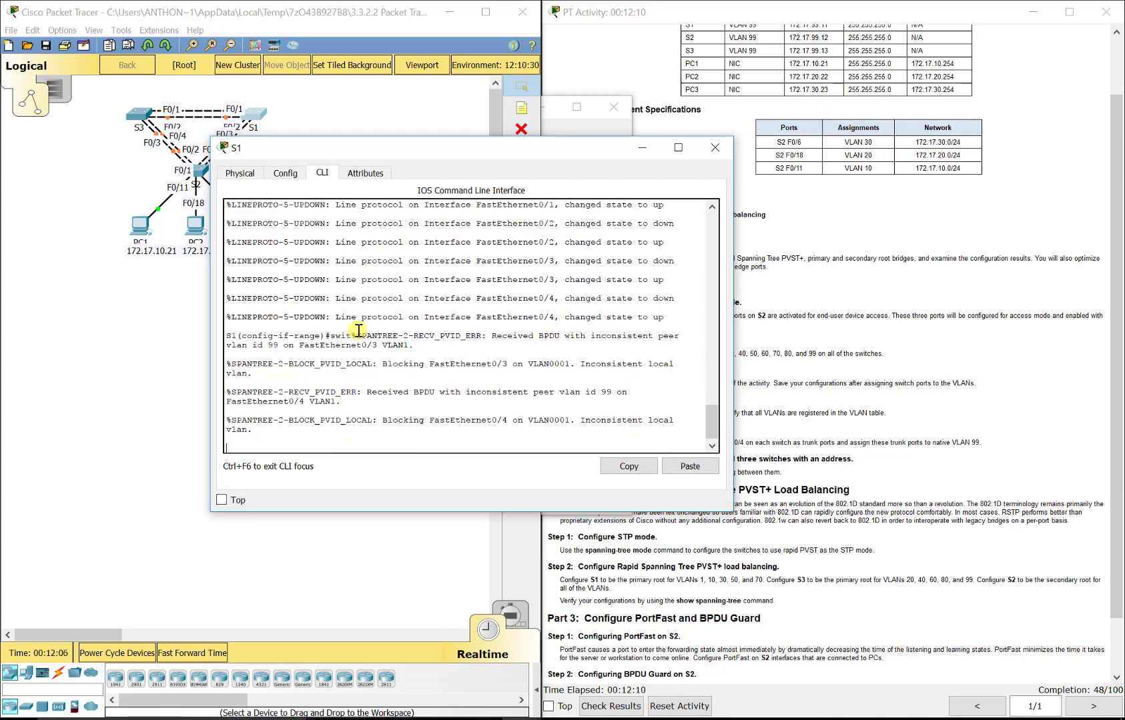
pyautogui.press('Return')
pyautogui.write('sw')
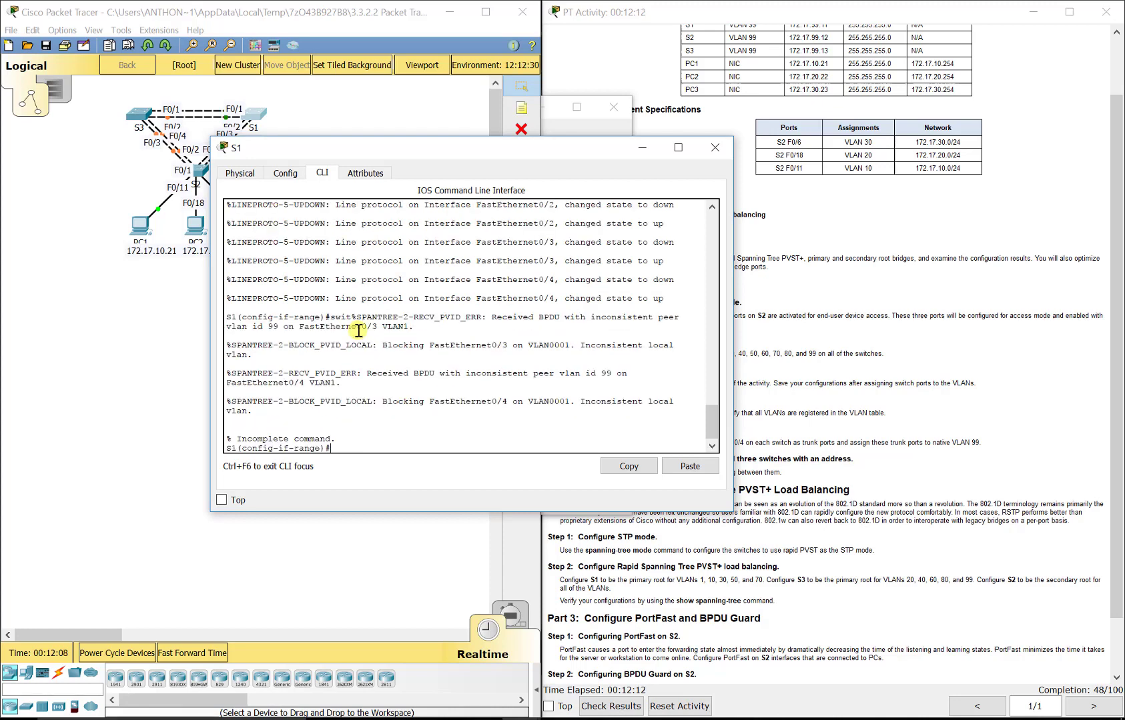
pyautogui.write('itchport trunk nati')
pyautogui.write('ve vlan')
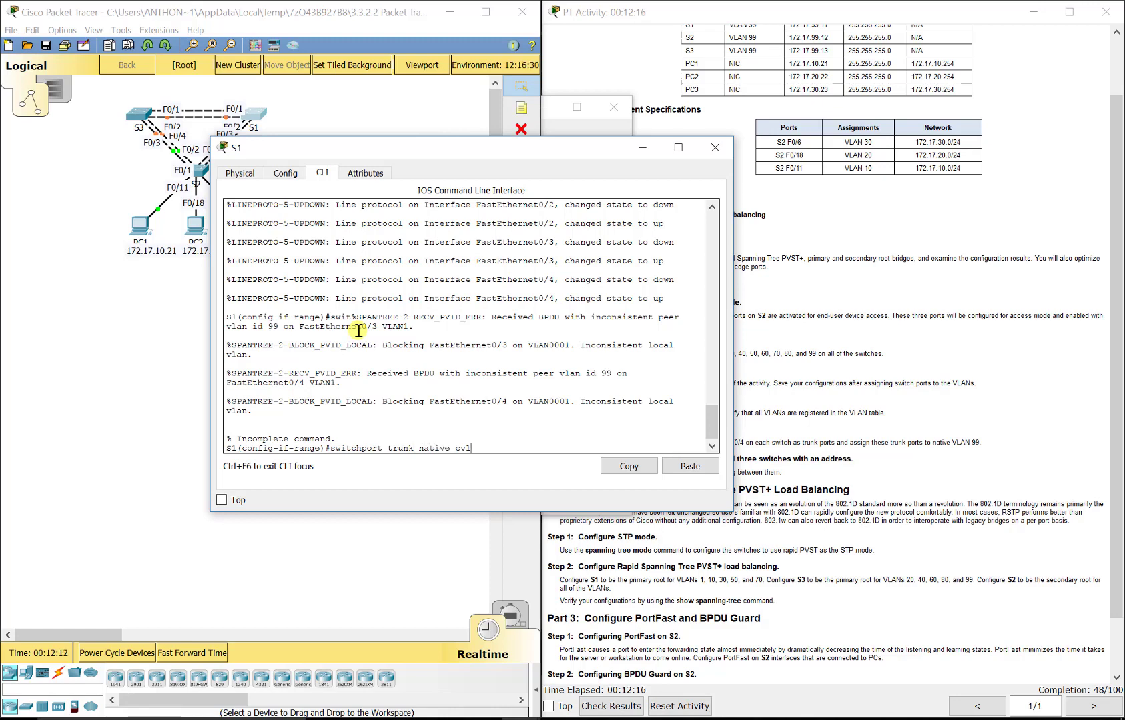
pyautogui.write(' 99')
pyautogui.press('Return')
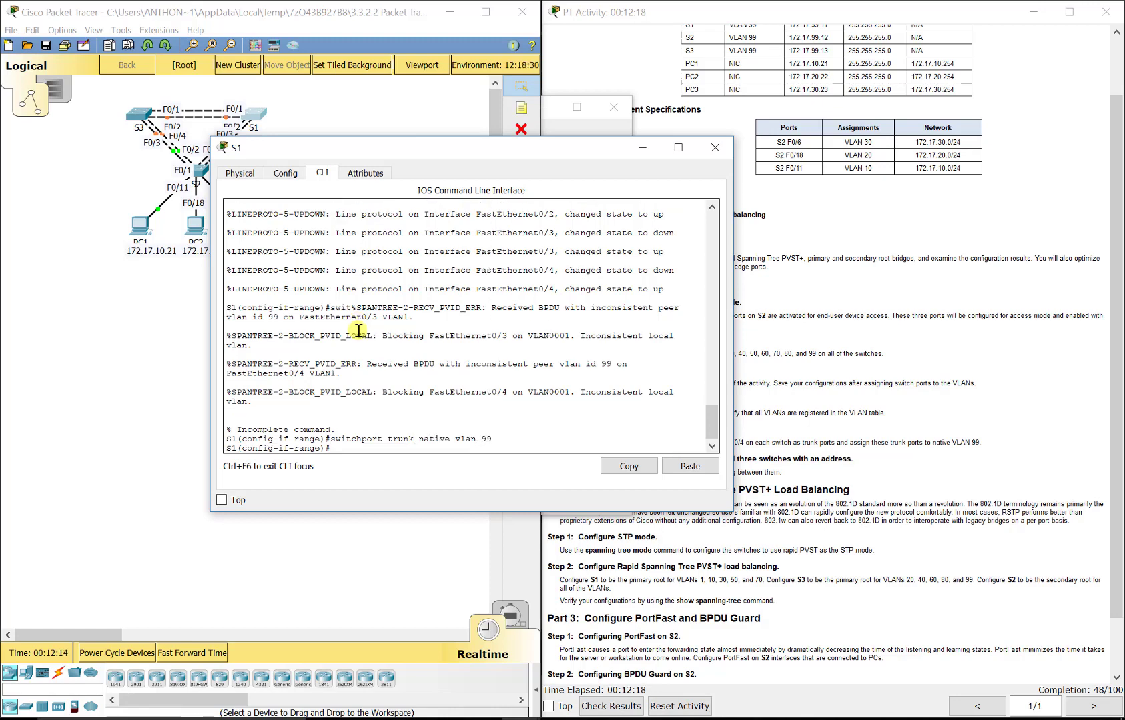
pyautogui.press('Return')
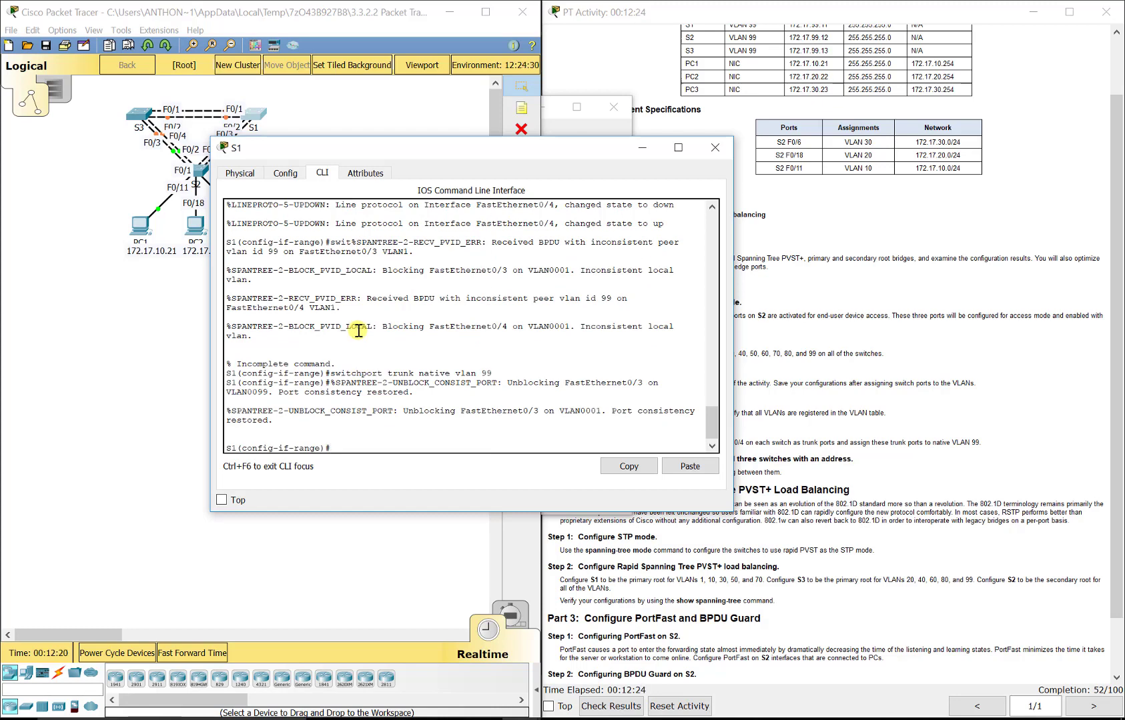
pyautogui.write('int range fa0/1-4')
pyautogui.press('Up')
pyautogui.press('Up')
pyautogui.press('Up')
pyautogui.press('Down')
pyautogui.write('ex')
pyautogui.press('Return')
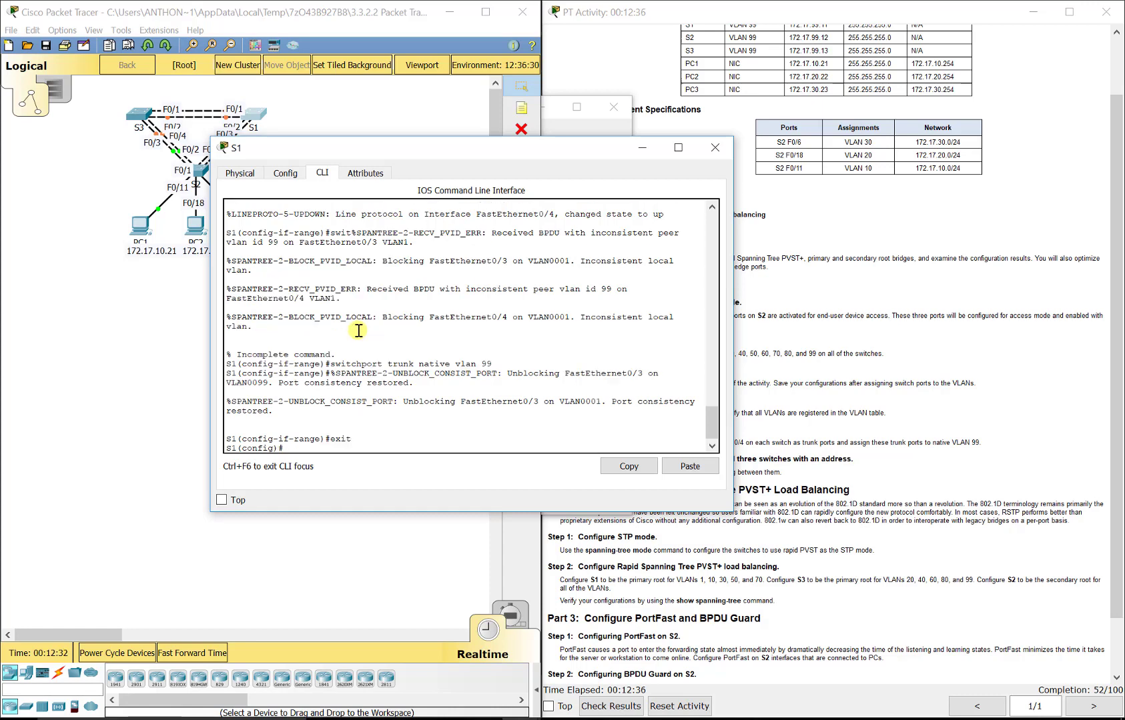
# Open S3's CLI and select the interface range fa0/1-4
pyautogui.click(190, 315)
pyautogui.click(136, 113)
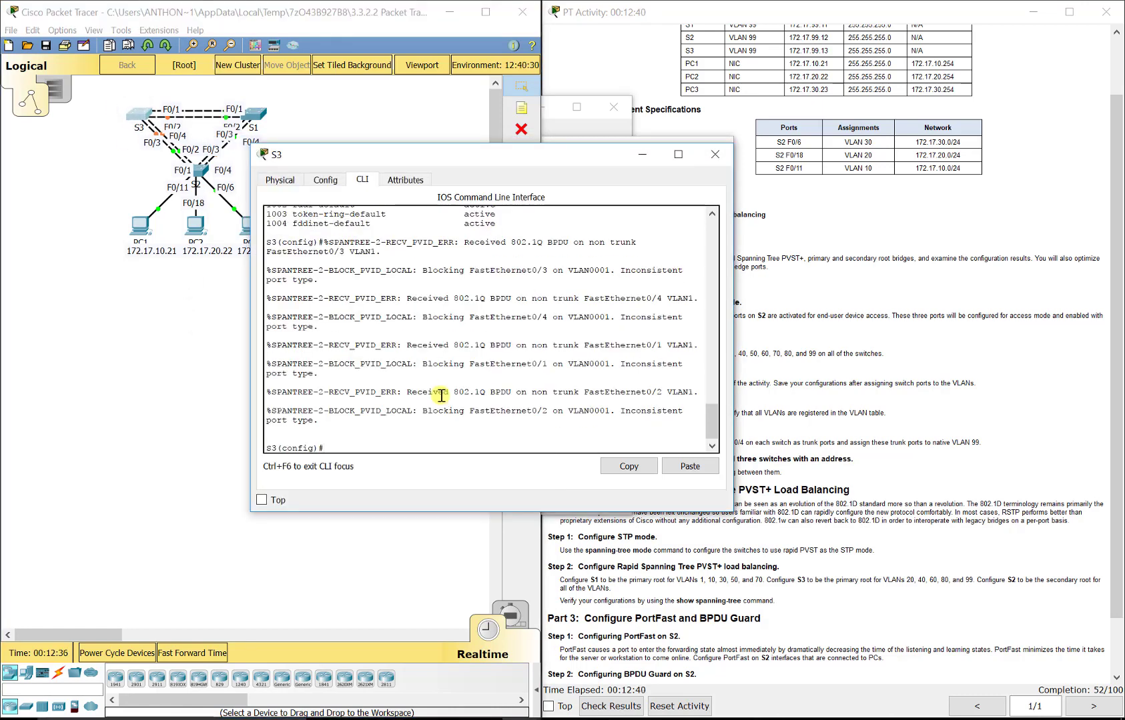
pyautogui.write('int range fa0/1-4')
pyautogui.press('Return')
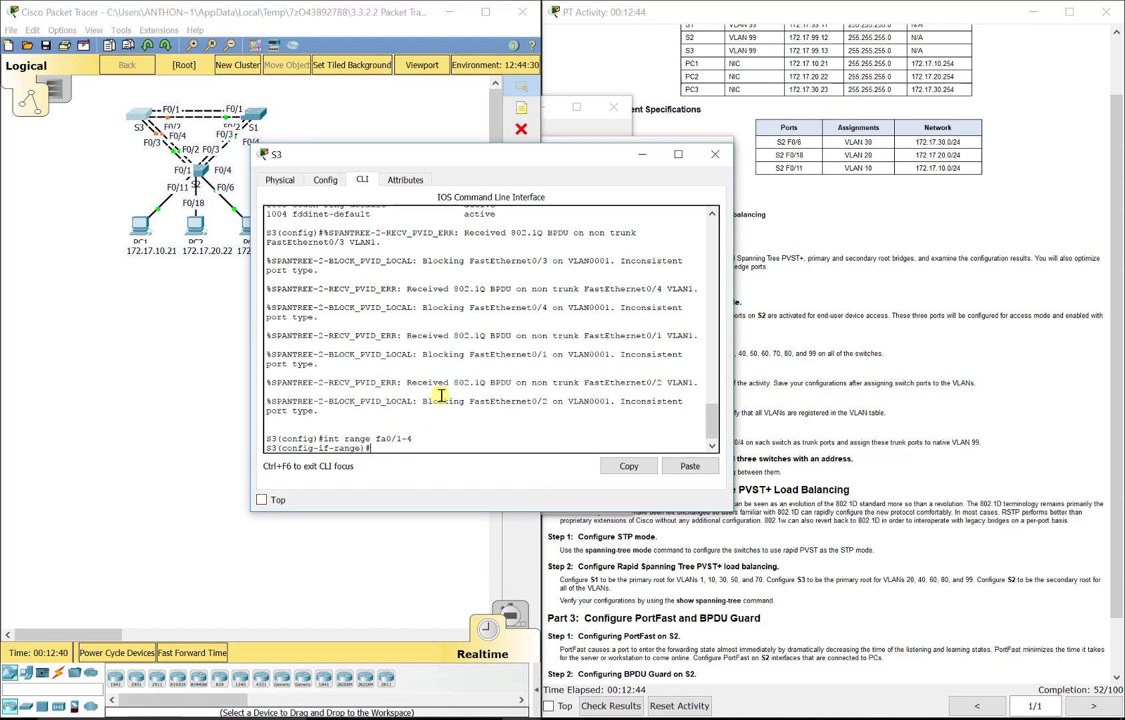
# Make S3's Fa0/1–4 trunks with native VLAN 99, exit, and bring up the activity instructions
pyautogui.write('switchport')
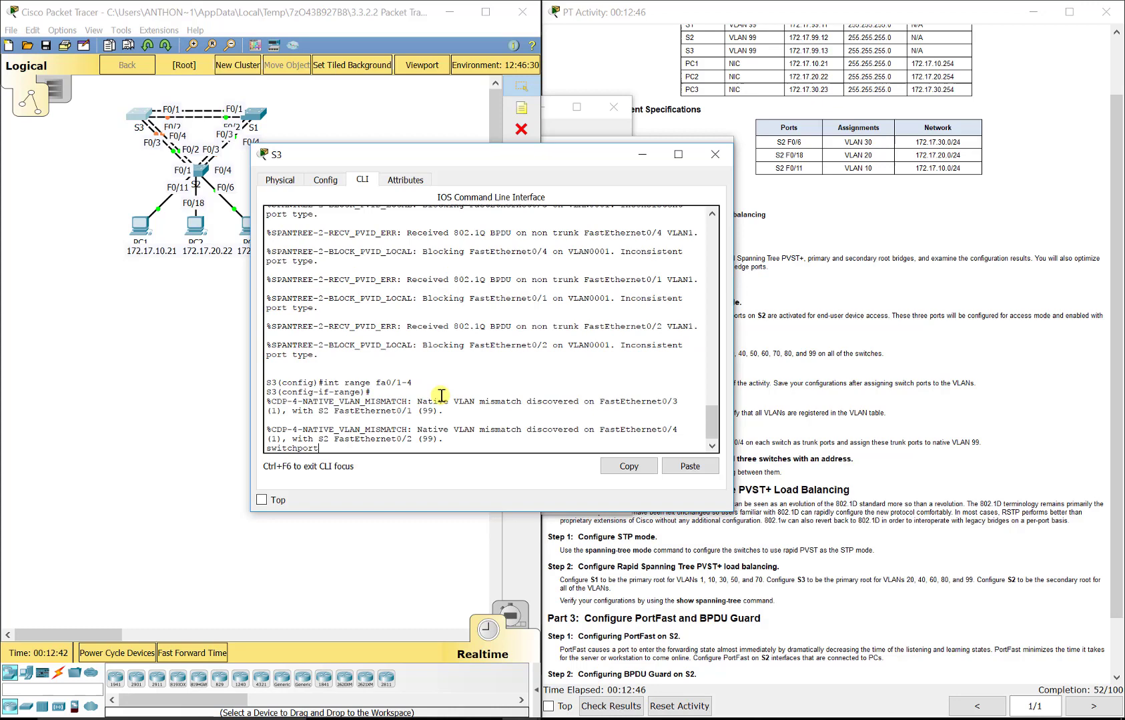
pyautogui.press('BackSpace')
pyautogui.press('BackSpace')
pyautogui.press('BackSpace')
pyautogui.press('BackSpace')
pyautogui.press('BackSpace')
pyautogui.press('BackSpace')
pyautogui.press('BackSpace')
pyautogui.press('BackSpace')
pyautogui.press('BackSpace')
pyautogui.press('BackSpace')
pyautogui.press('Return')
pyautogui.write('swi')
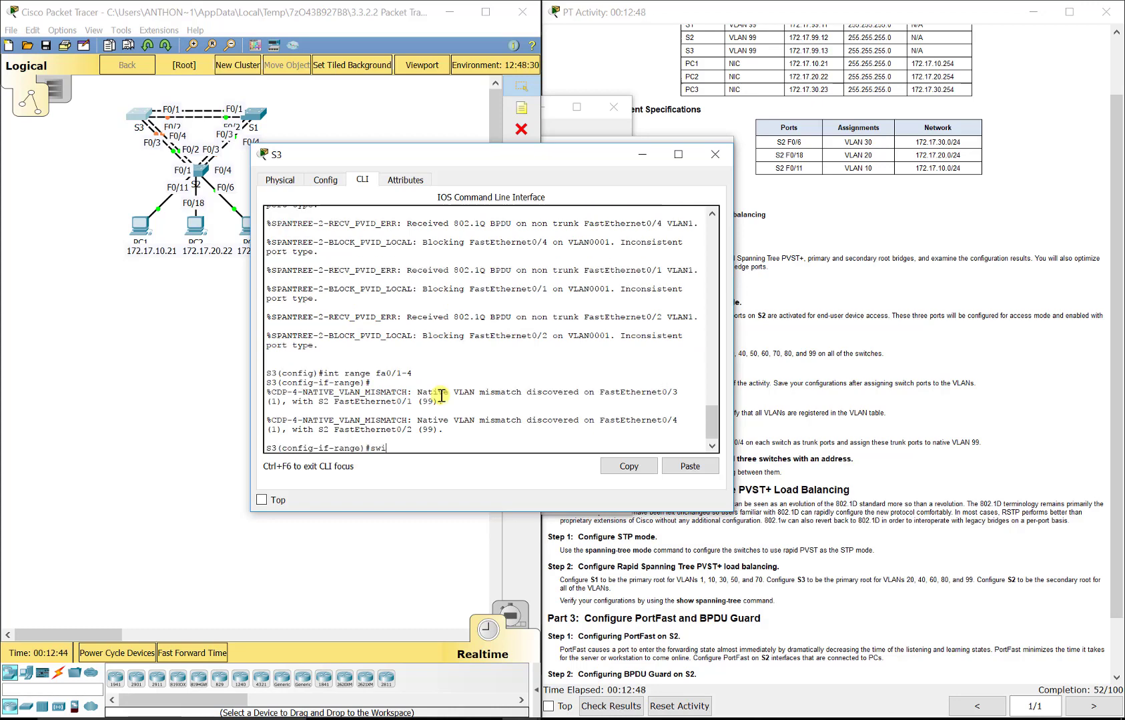
pyautogui.write('tchport mode trunk')
pyautogui.press('Return')
pyautogui.write('switc')
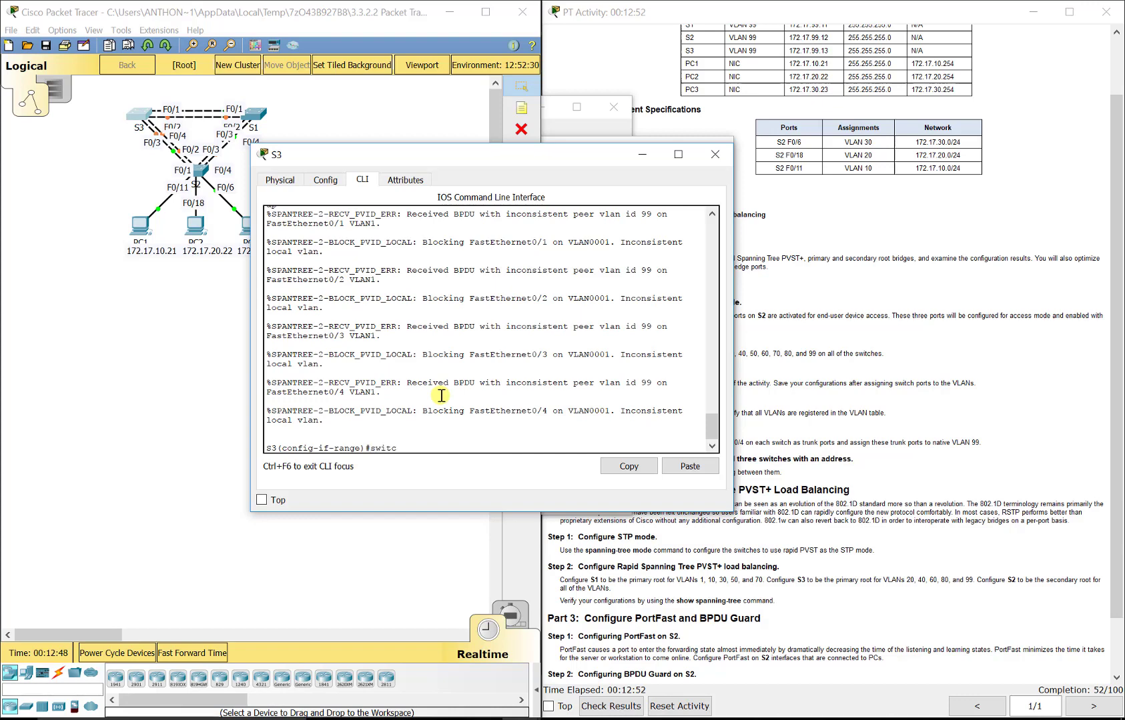
pyautogui.write('hport trunk native vlan 99')
pyautogui.press('Return')
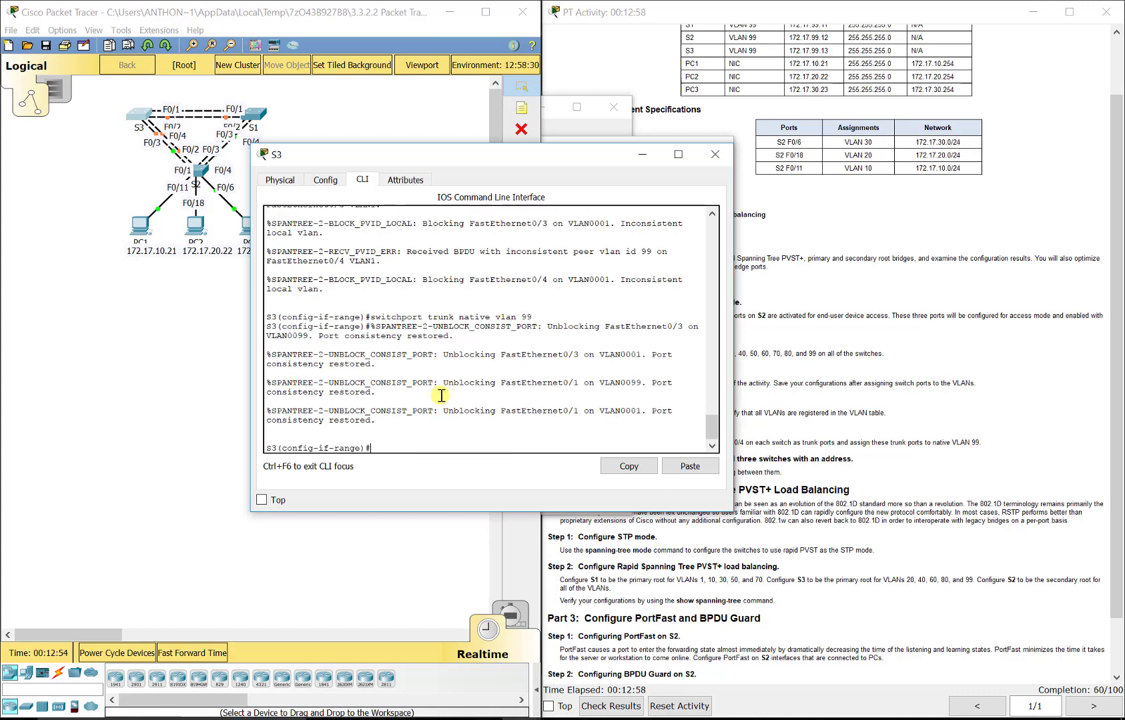
pyautogui.write('exit')
pyautogui.press('Return')
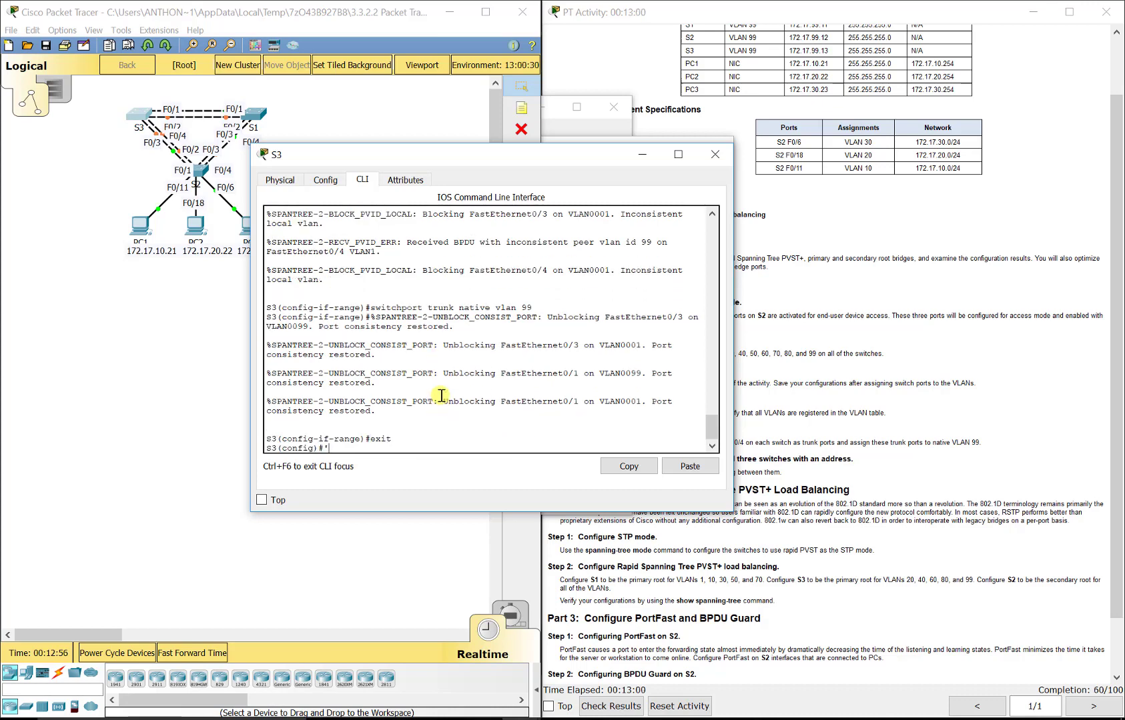
pyautogui.click(851, 549)
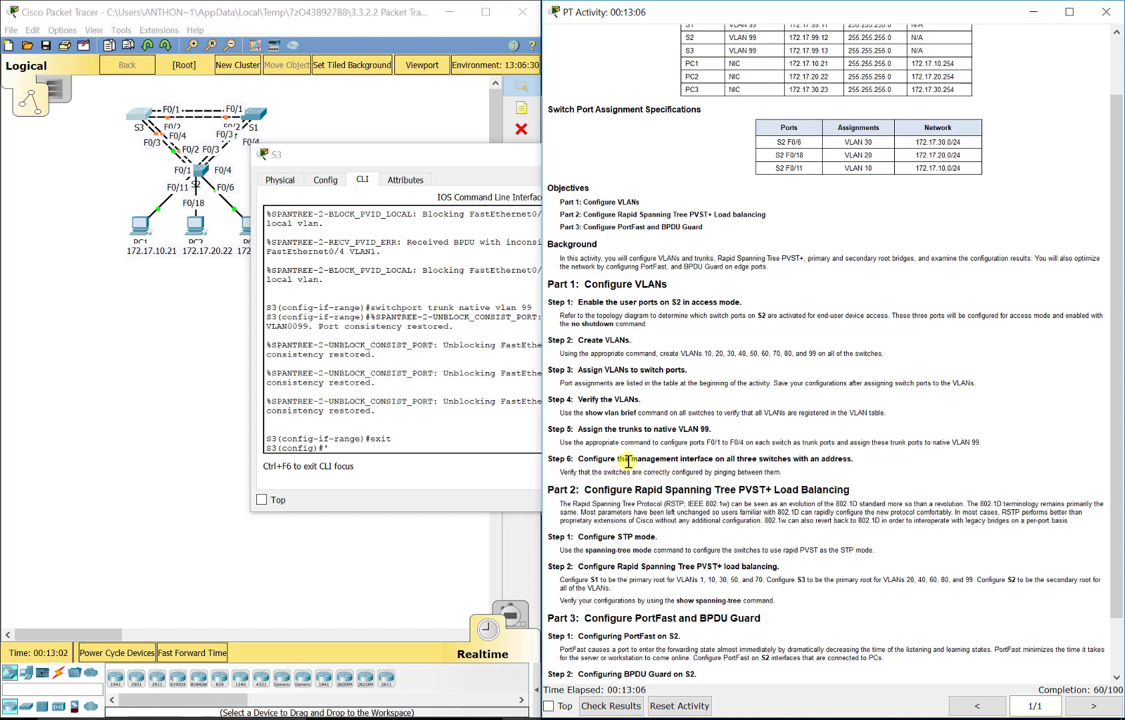
# On S1, set interface VLAN 99 to 172.17.99.11 255.255.255.0 and exit
pyautogui.scroll(2, 628, 459)
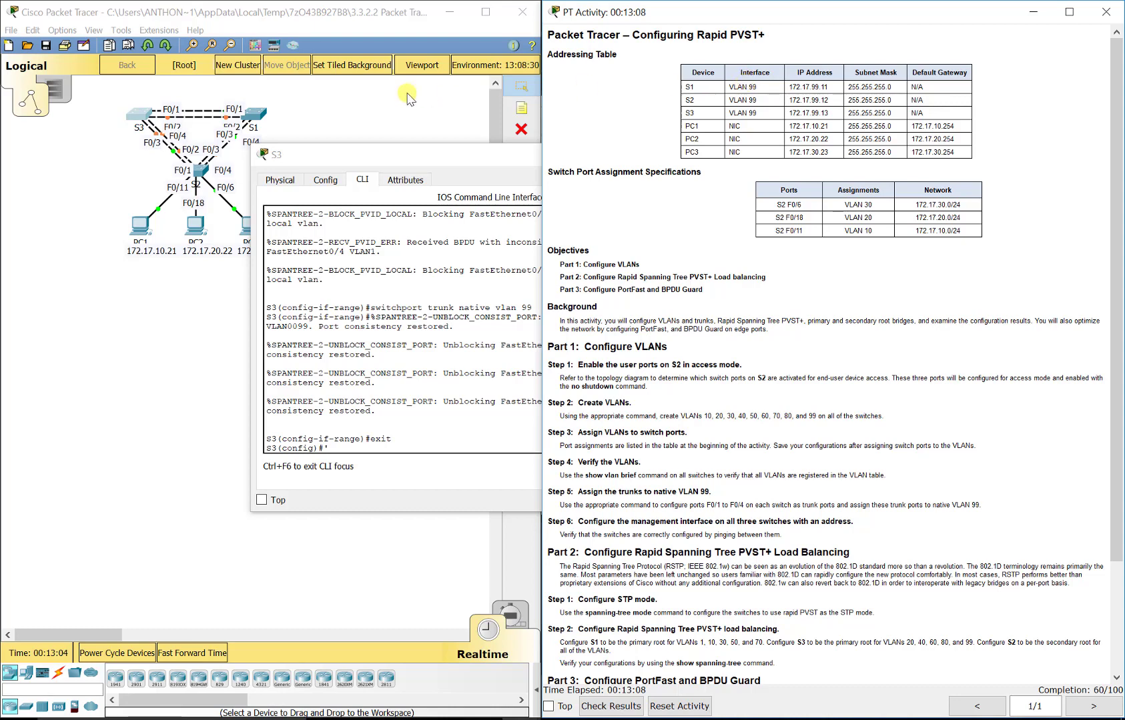
pyautogui.click(255, 113)
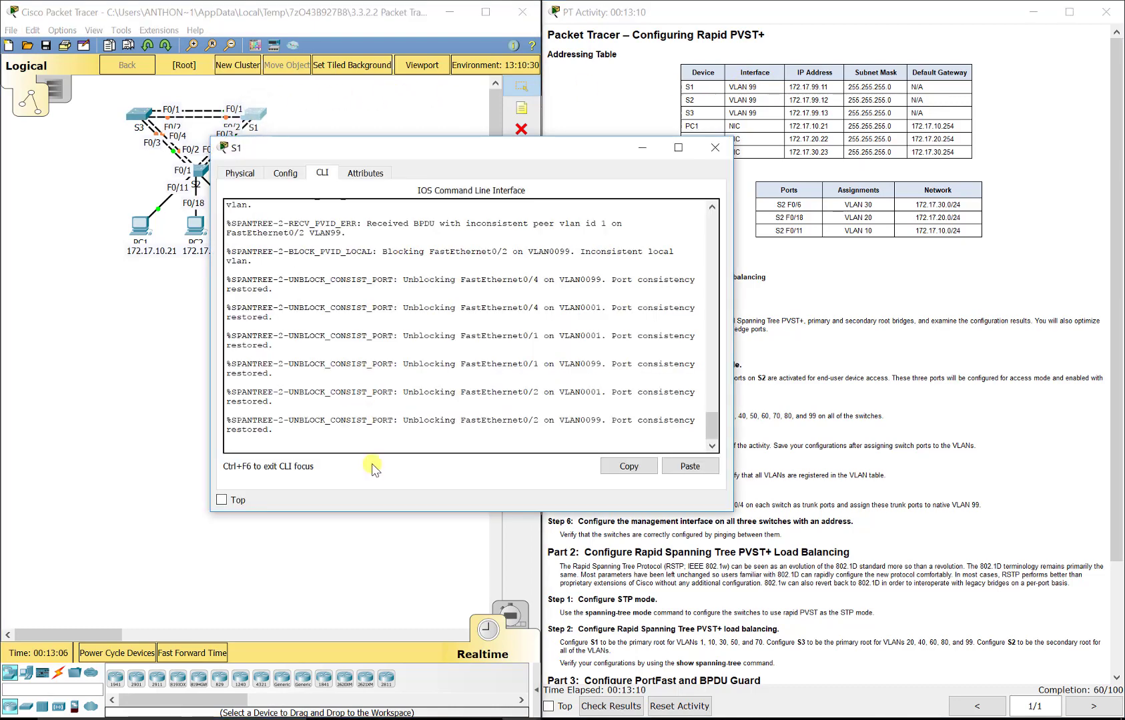
pyautogui.press('Return')
pyautogui.write('int vlan 99')
pyautogui.press('Return')
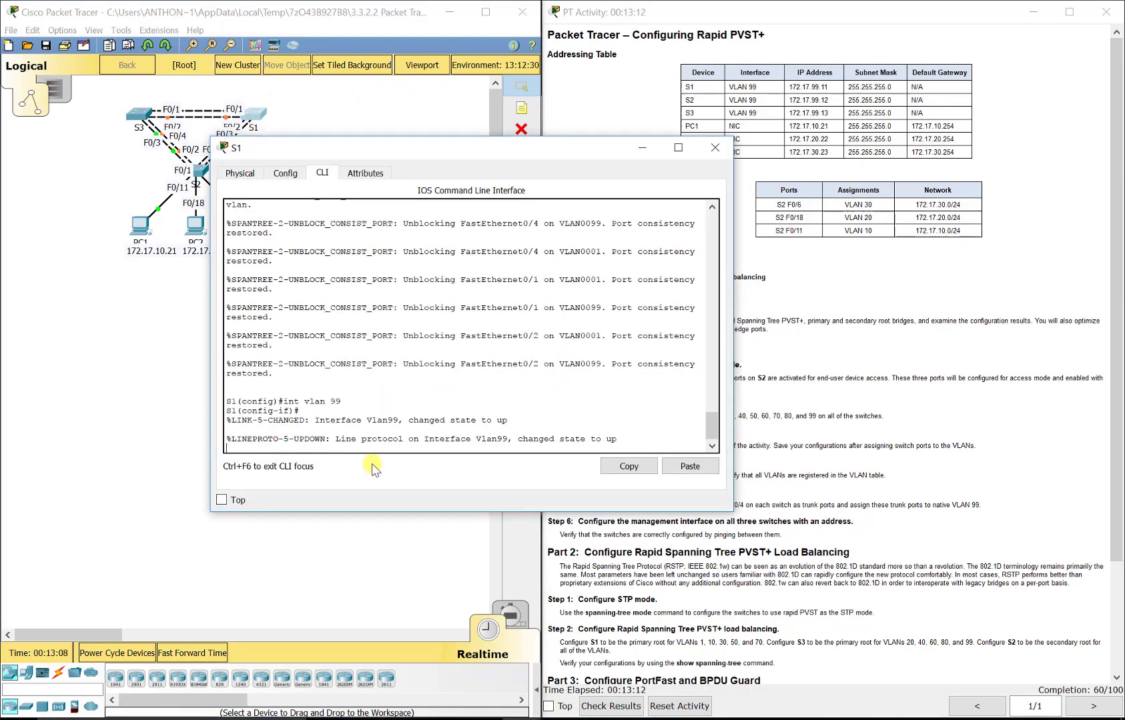
pyautogui.press('Return')
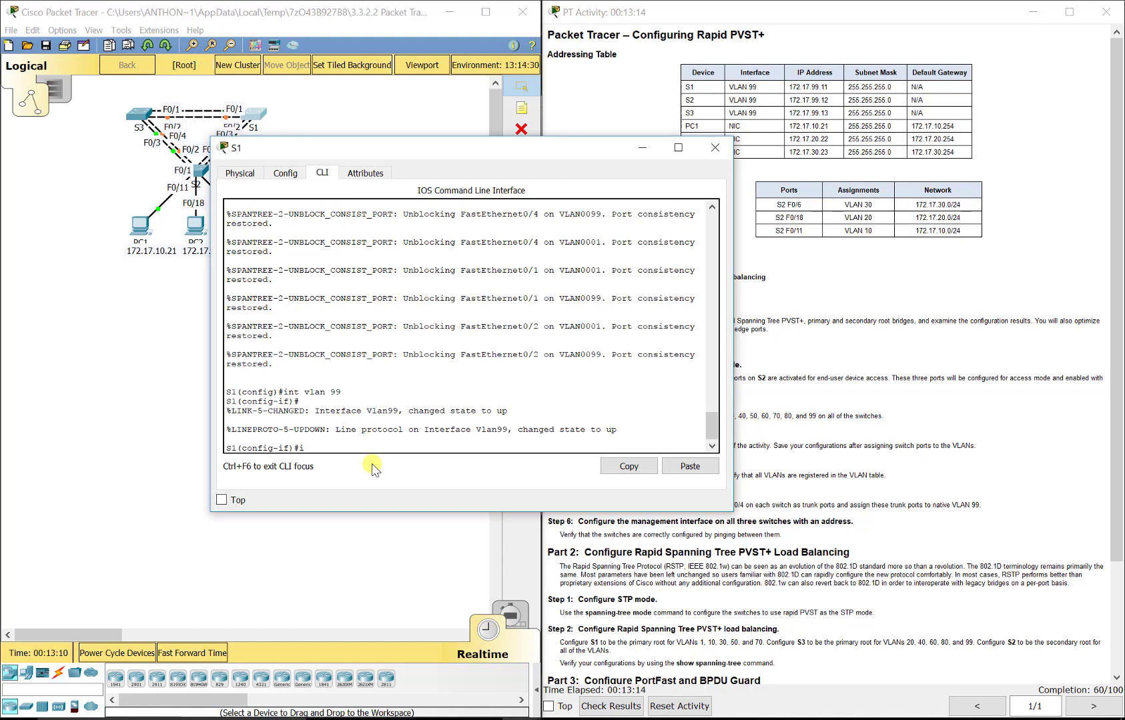
pyautogui.write('ip add 172.17.99.11 255.255.255.0')
pyautogui.press('Return')
pyautogui.write('n')
pyautogui.write('exit')
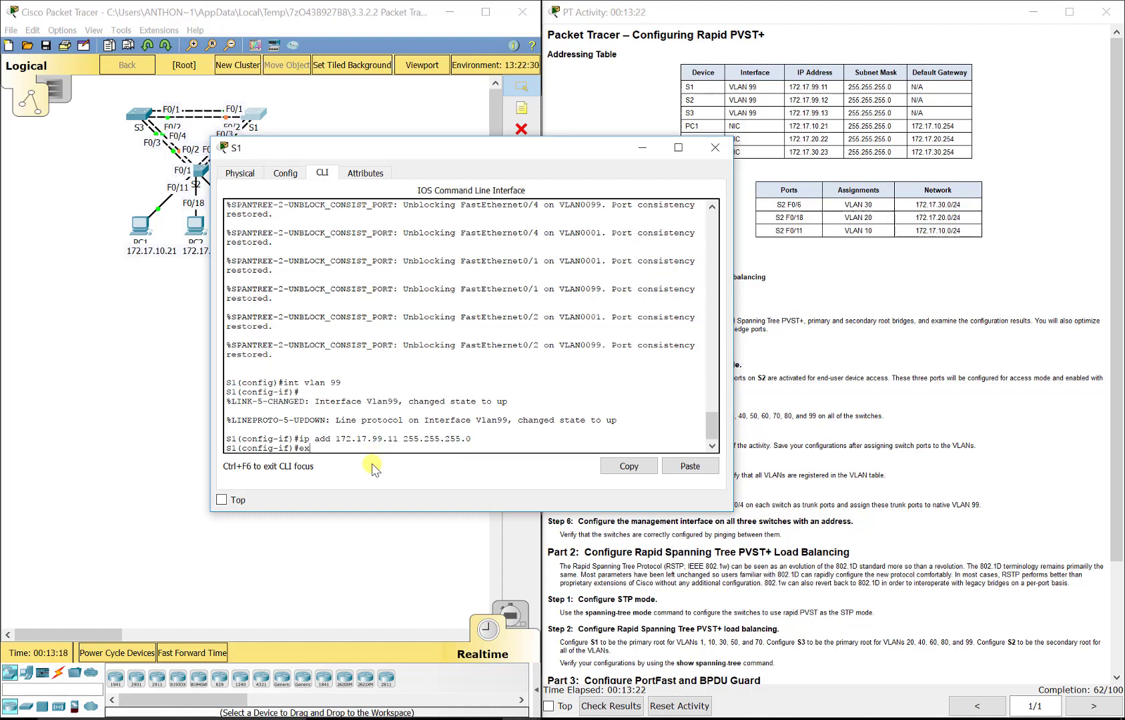
pyautogui.press('Return')
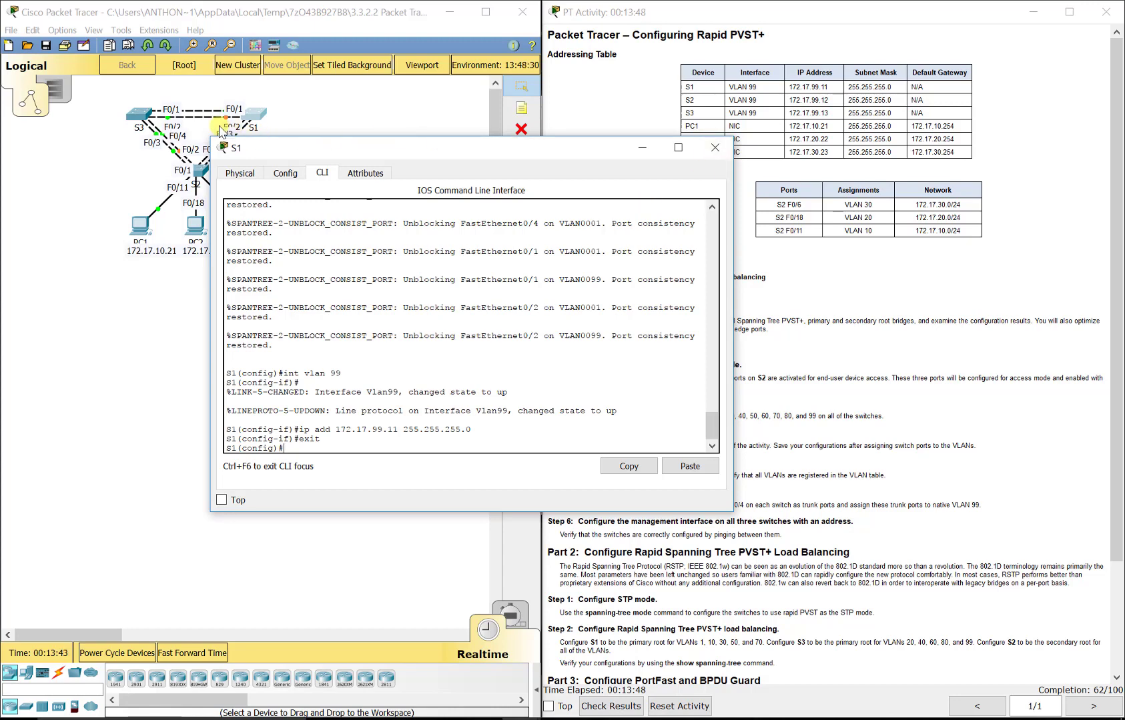
# Assign 172.17.99.12 255.255.255.0 to S2's VLAN 99 interface and exit it
pyautogui.click(199, 171)
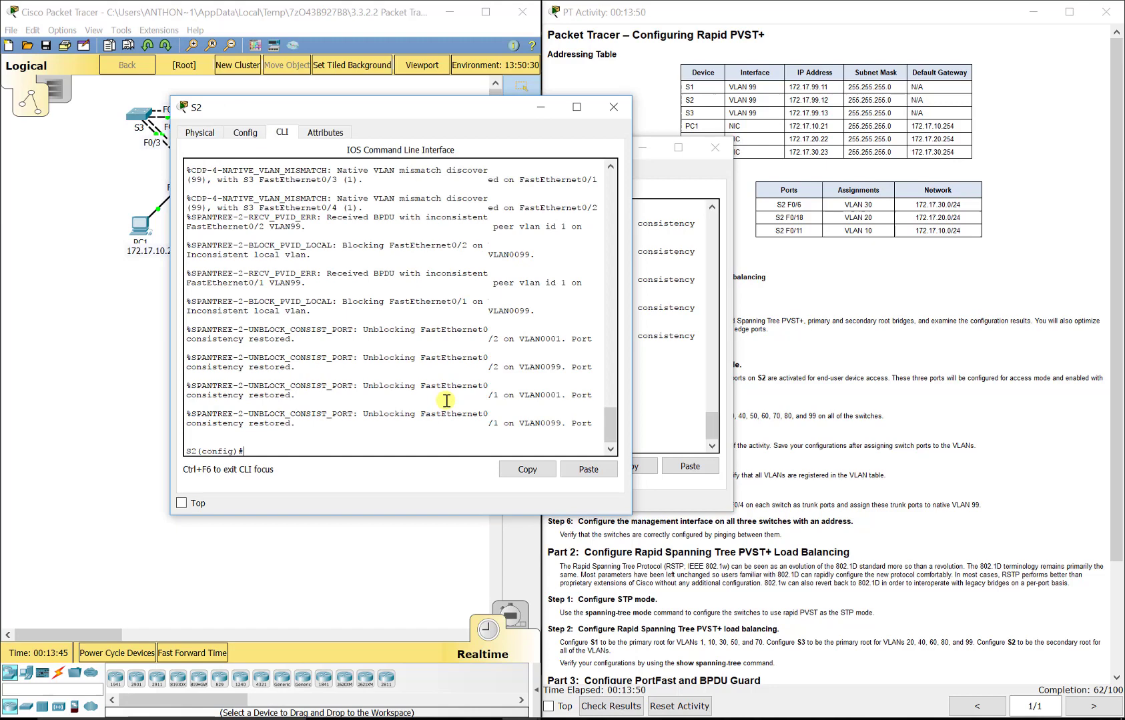
pyautogui.write('int vlan 99')
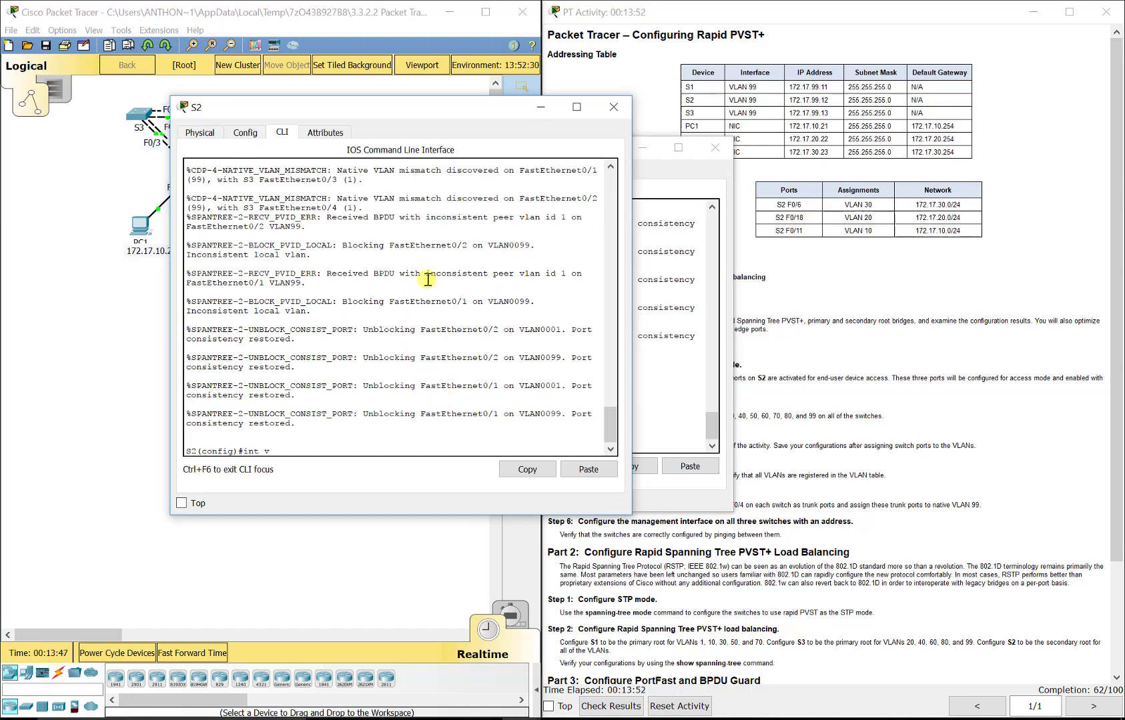
pyautogui.press('Return')
pyautogui.write('i')
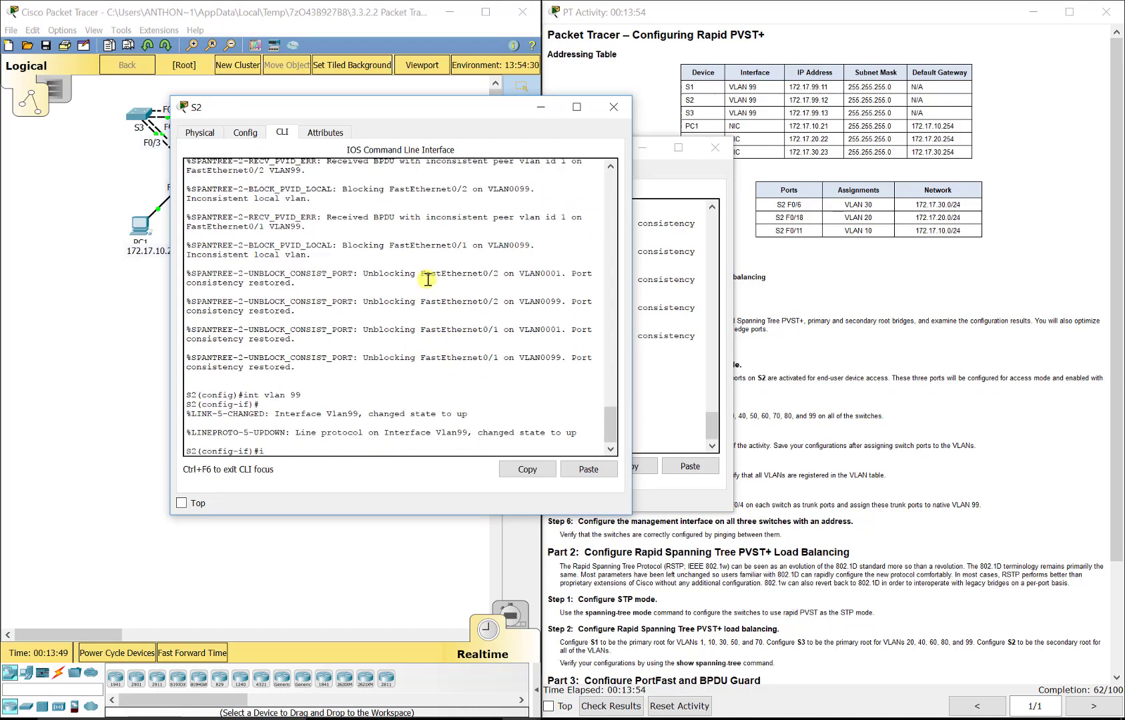
pyautogui.write('p add 172.17.99.12 255.255.255')
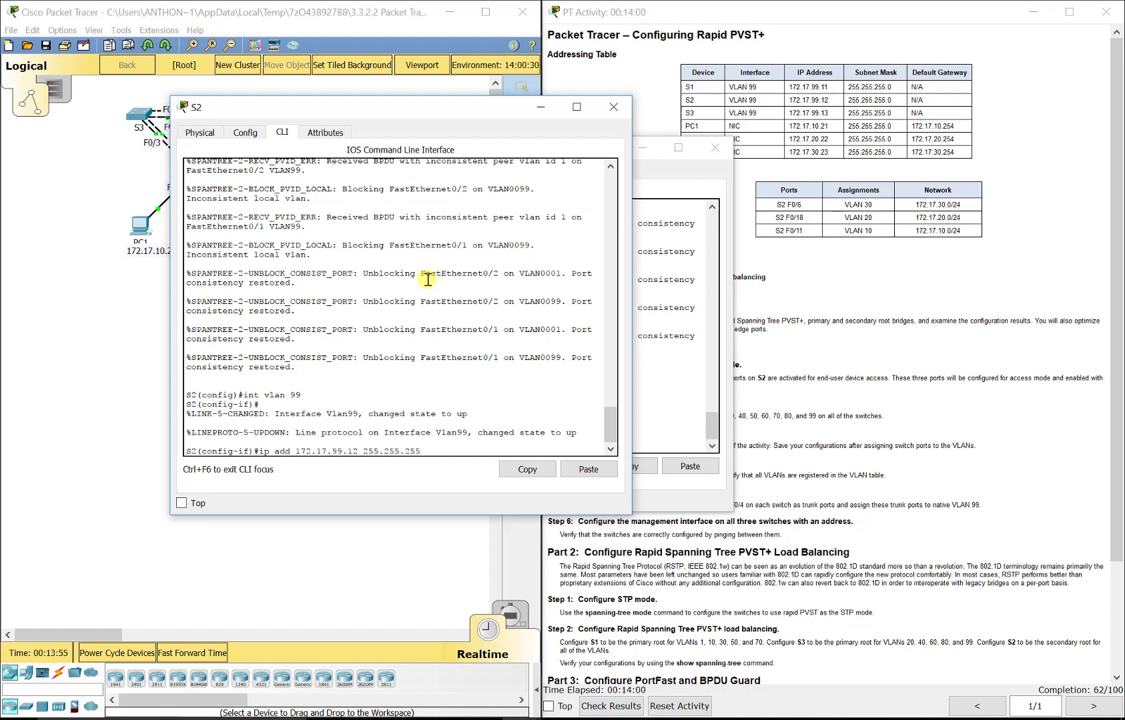
pyautogui.write('.0')
pyautogui.press('Return')
pyautogui.write("exit'")
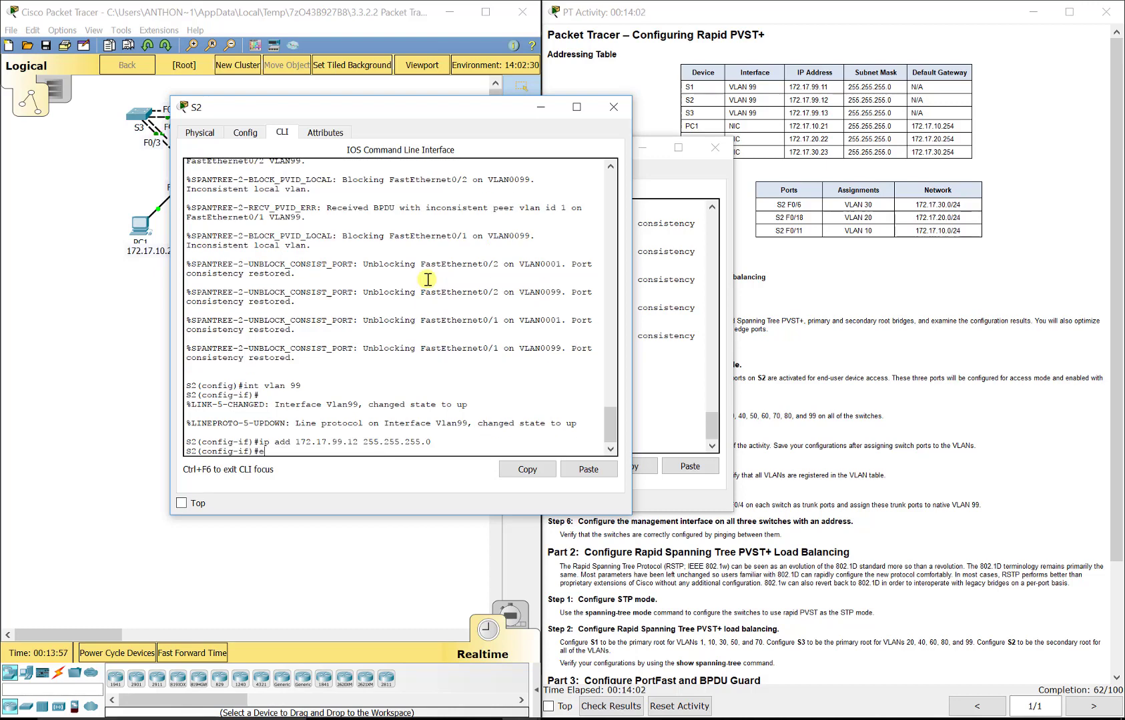
pyautogui.press('Return')
pyautogui.write('ex')
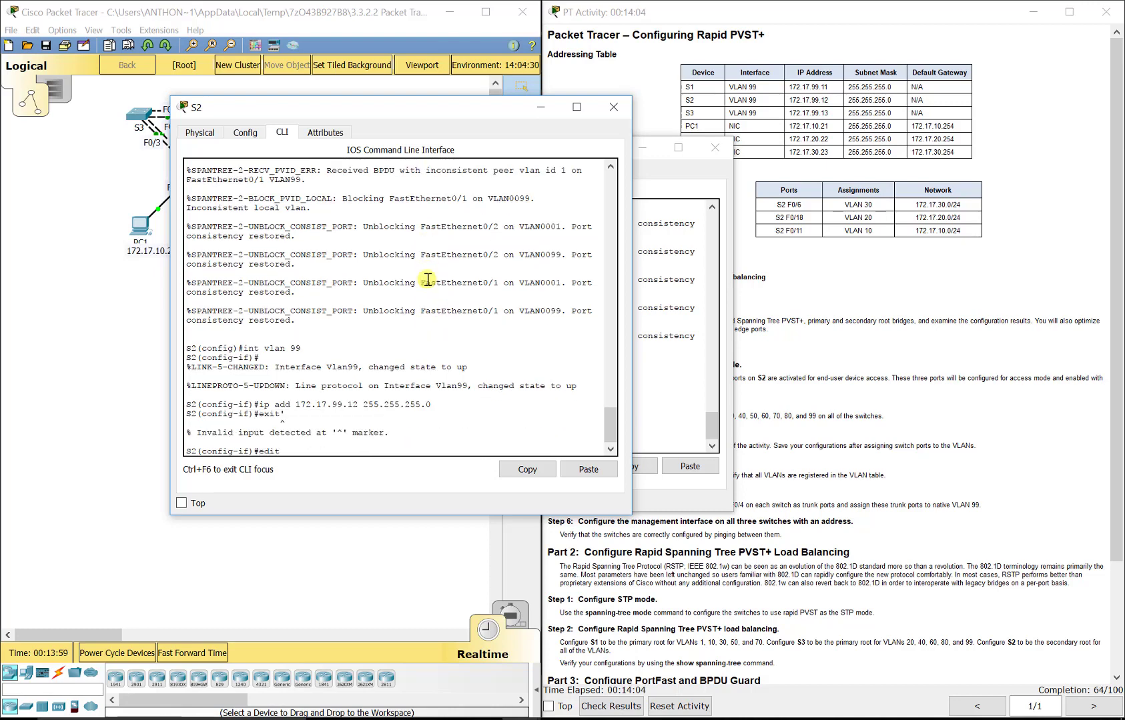
pyautogui.write('it')
pyautogui.press('Return')
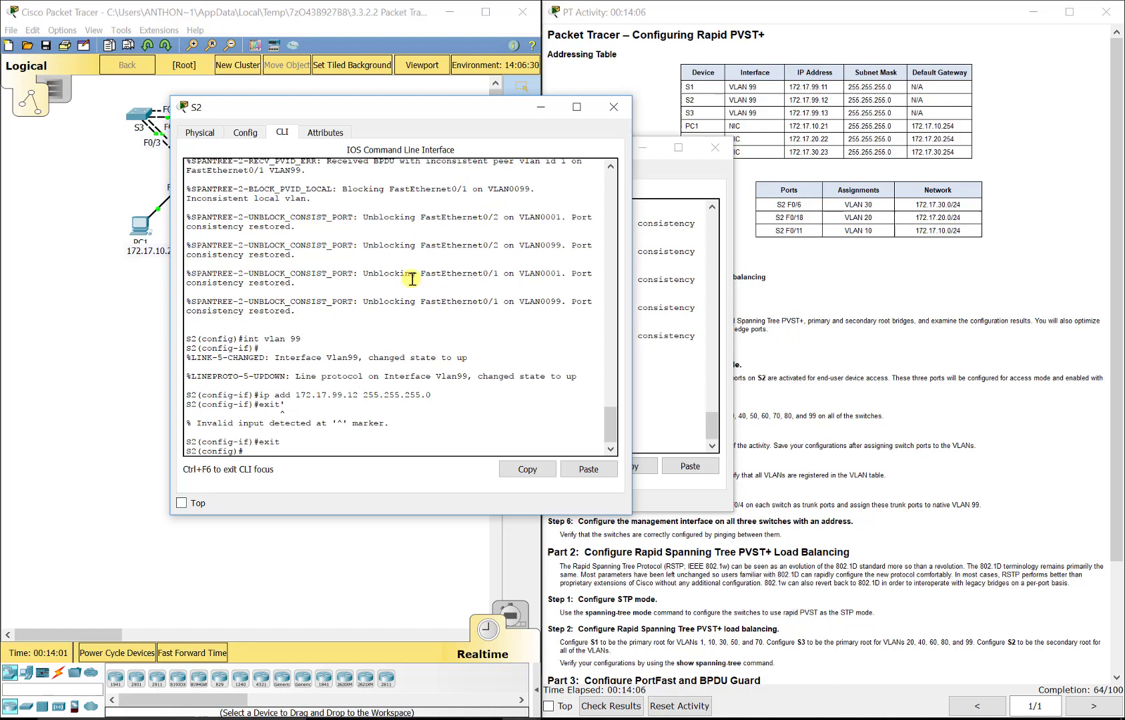
# On S3, configure interface vlan 99 with 172.17.99.13 255.255.255.0 and exit
pyautogui.click(143, 120)
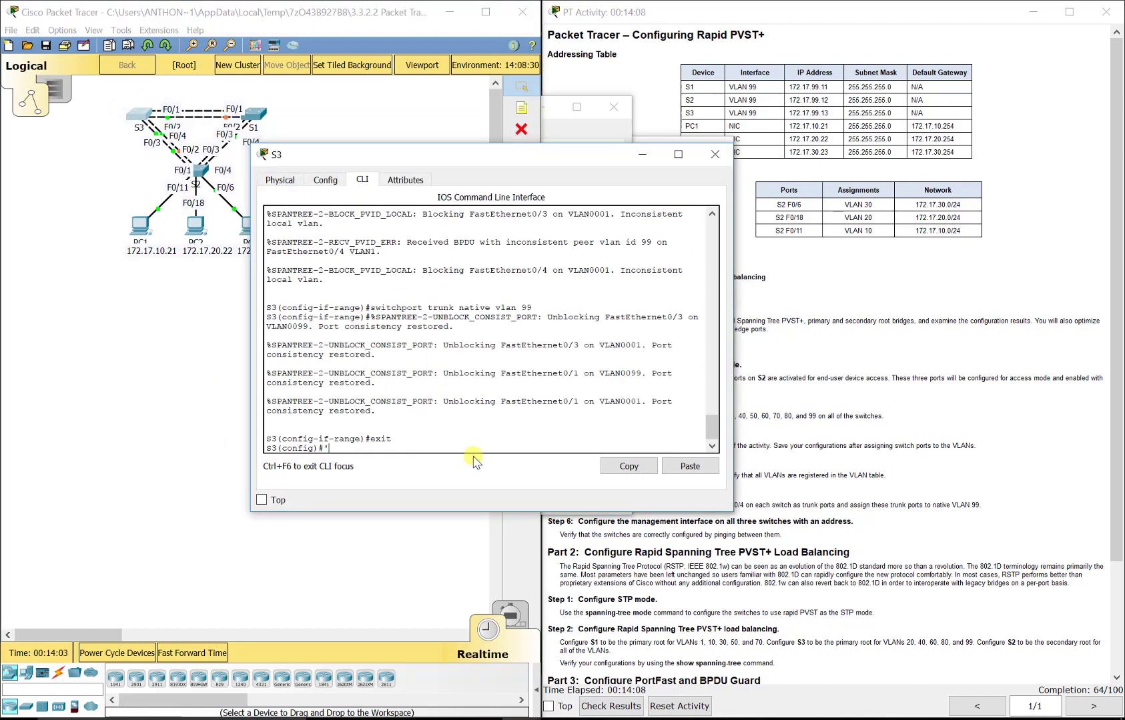
pyautogui.press('BackSpace')
pyautogui.write('int lv')
pyautogui.press('BackSpace')
pyautogui.press('BackSpace')
pyautogui.write('vlan 99')
pyautogui.press('Return')
pyautogui.write('i')
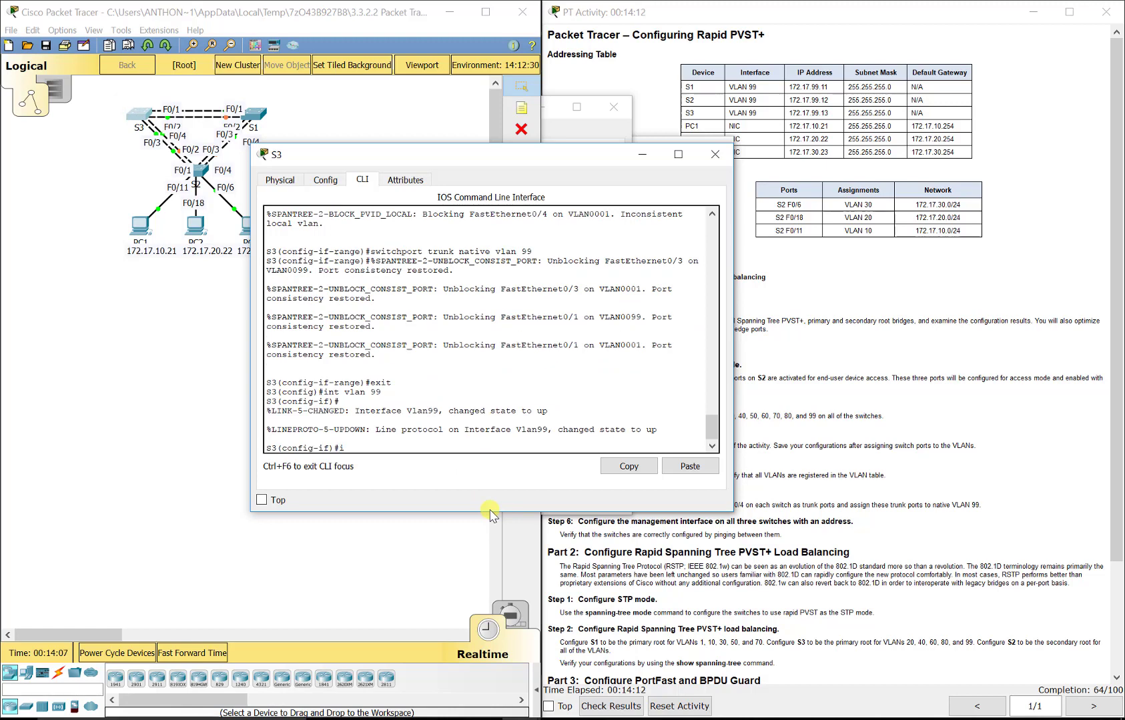
pyautogui.write('p add 172')
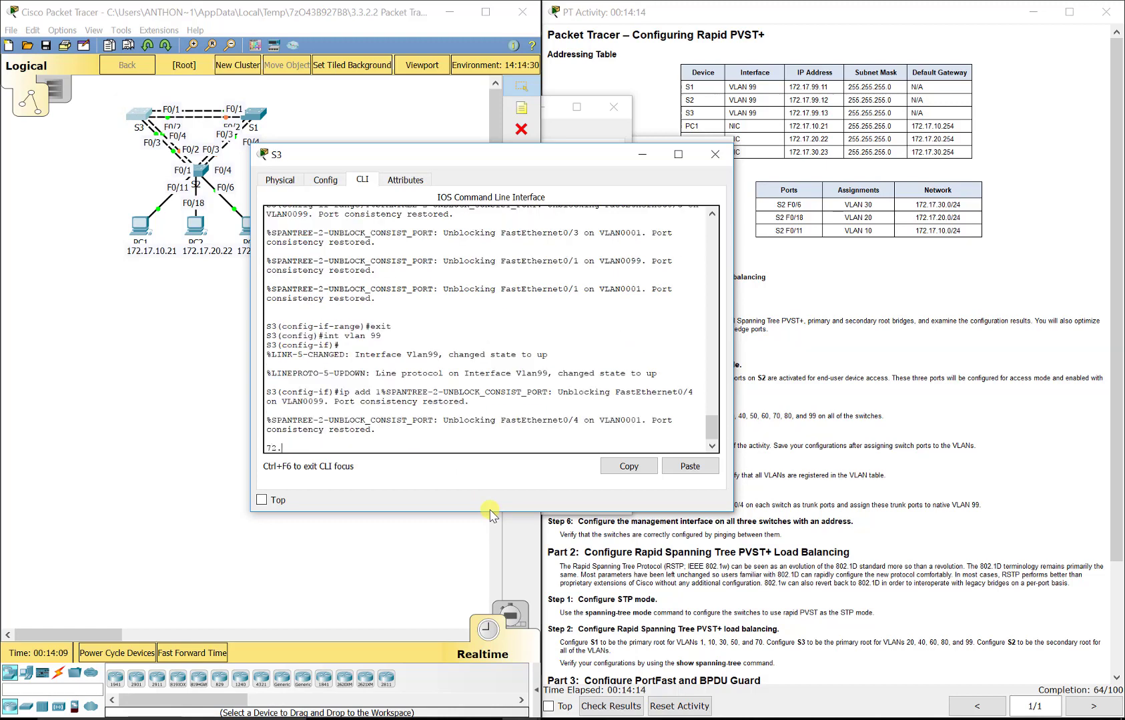
pyautogui.write('.')
pyautogui.press('BackSpace')
pyautogui.press('BackSpace')
pyautogui.press('BackSpace')
pyautogui.press('BackSpace')
pyautogui.press('BackSpace')
pyautogui.press('BackSpace')
pyautogui.press('BackSpace')
pyautogui.press('BackSpace')
pyautogui.press('BackSpace')
pyautogui.press('BackSpace')
pyautogui.press('BackSpace')
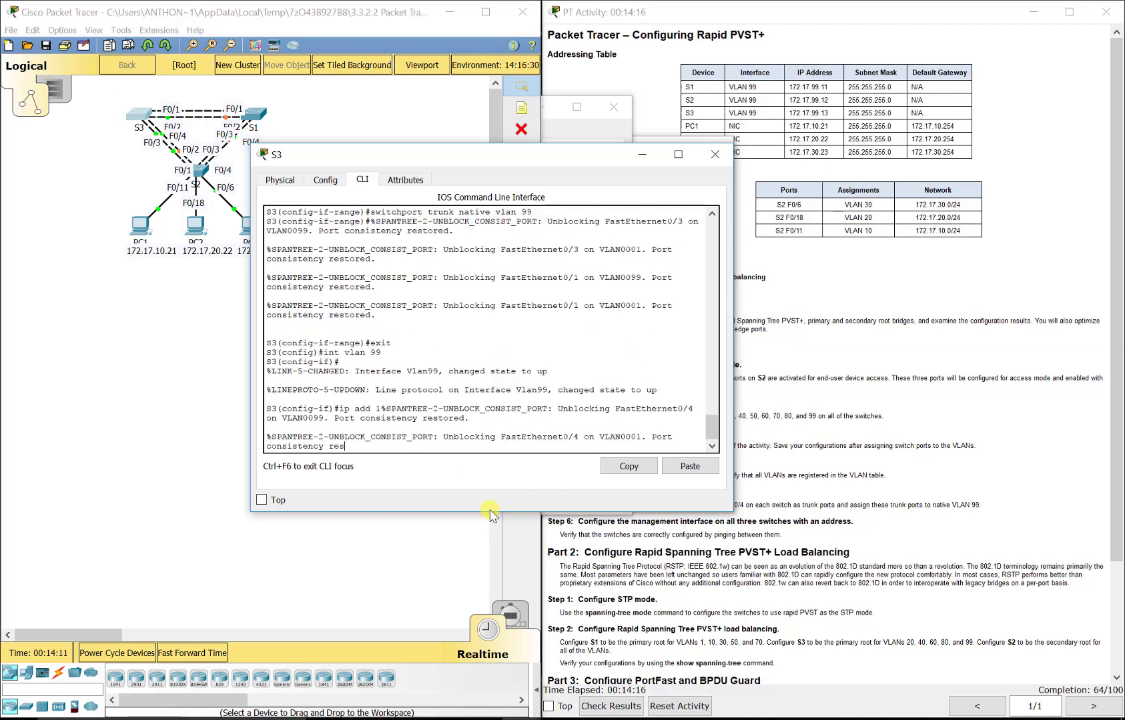
pyautogui.press('BackSpace')
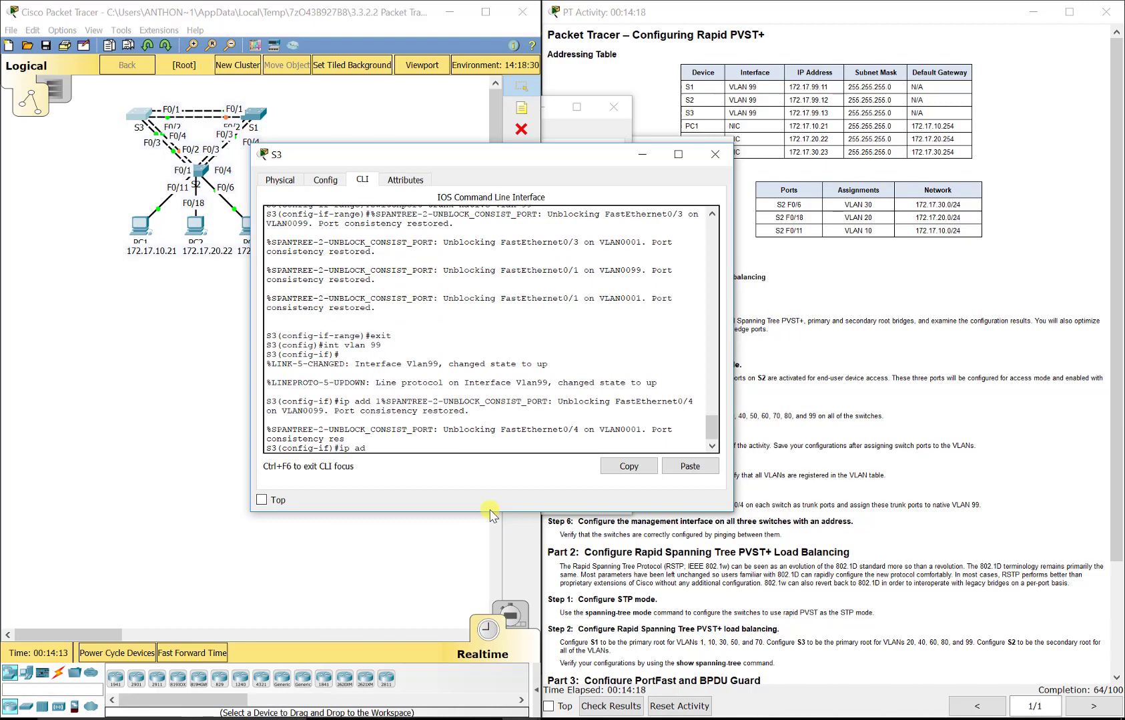
pyautogui.write('d 172.17.99.13 255.255.255.0')
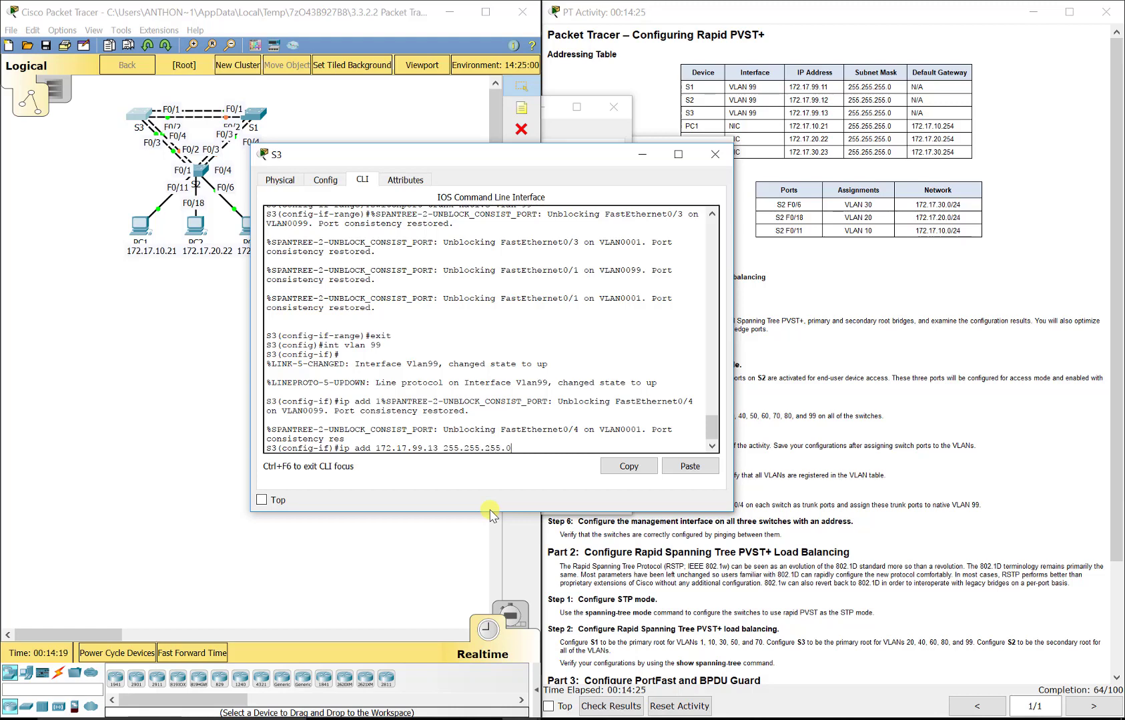
pyautogui.press('Return')
pyautogui.write('exit')
pyautogui.press('Return')
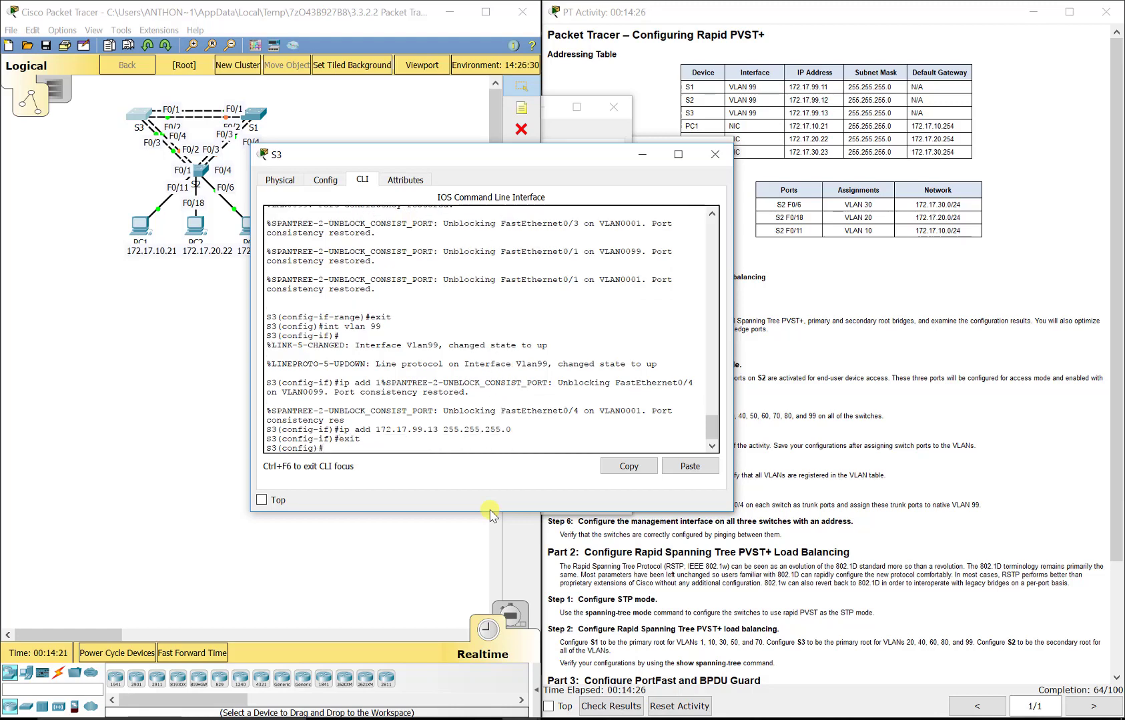
# Scroll the PT Activity instructions to show the Objectives through Part 3
pyautogui.click(861, 598)
pyautogui.scroll(-3, 786, 527)
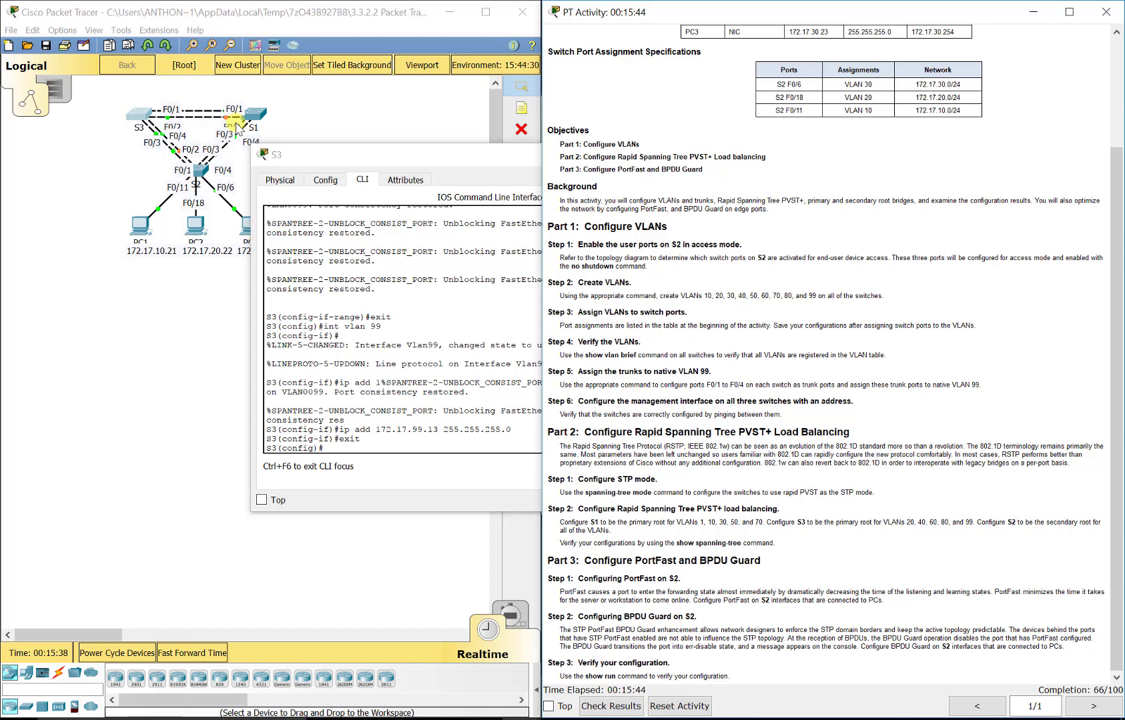
# Bring S3's console in front and move it to the upper left
pyautogui.click(337, 446)
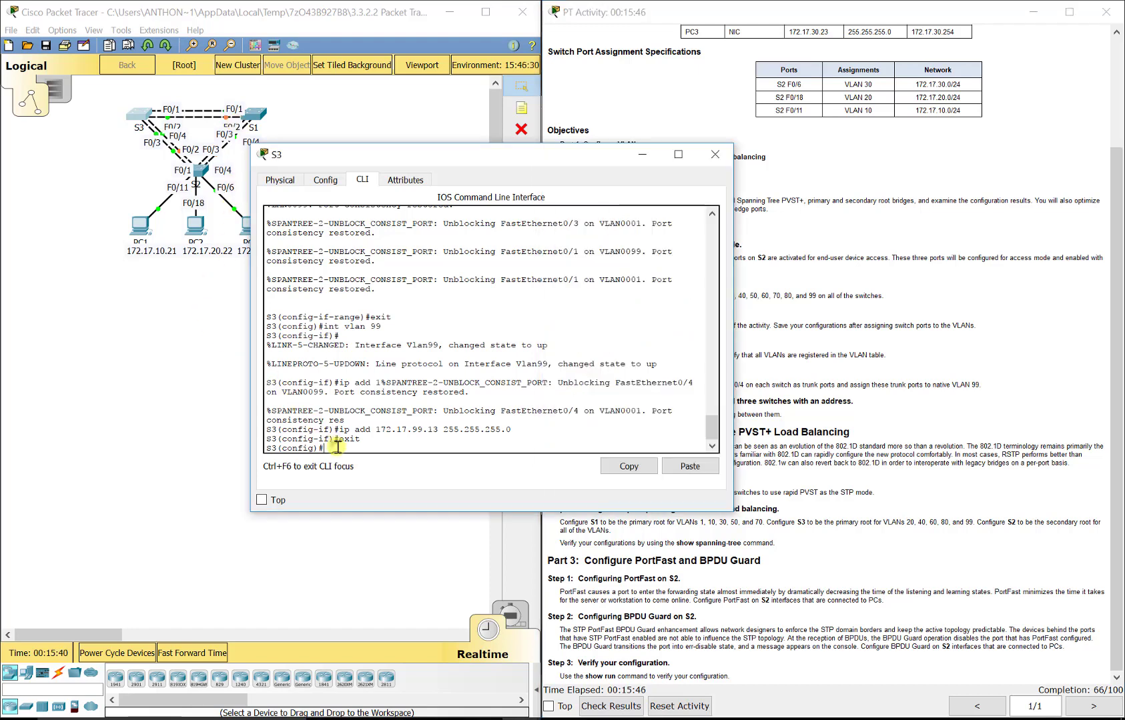
pyautogui.click(809, 458)
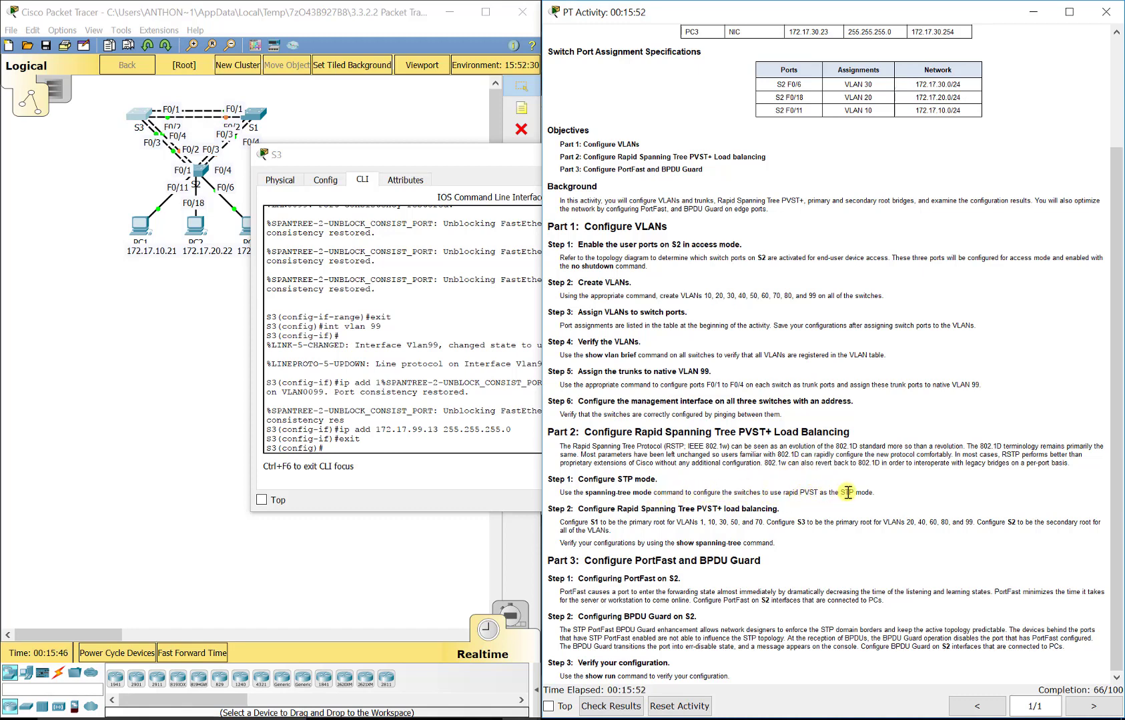
pyautogui.click(431, 463)
pyautogui.moveTo(360, 159); pyautogui.dragTo(194, 80)
# Enter 'spanning-tree mode rapid-pvst' at S3's global configuration prompt
pyautogui.write('spnning')
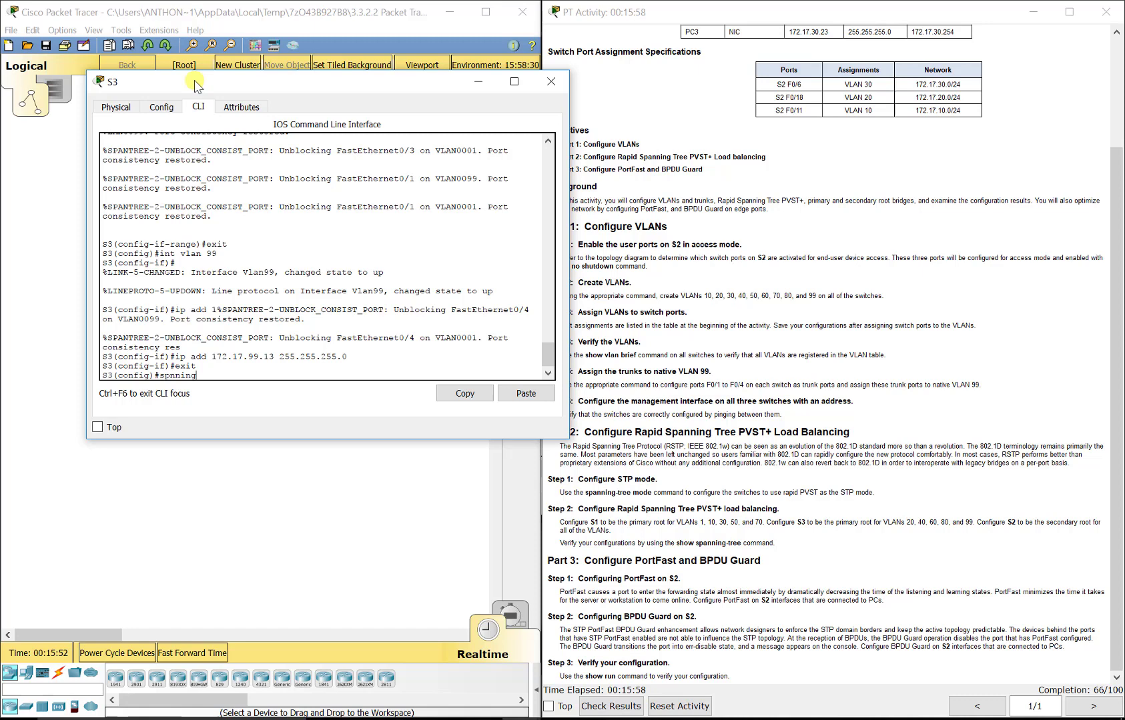
pyautogui.press('BackSpace')
pyautogui.press('BackSpace')
pyautogui.press('BackSpace')
pyautogui.press('BackSpace')
pyautogui.press('BackSpace')
pyautogui.write('an')
pyautogui.press('Tab')
pyautogui.write('?')
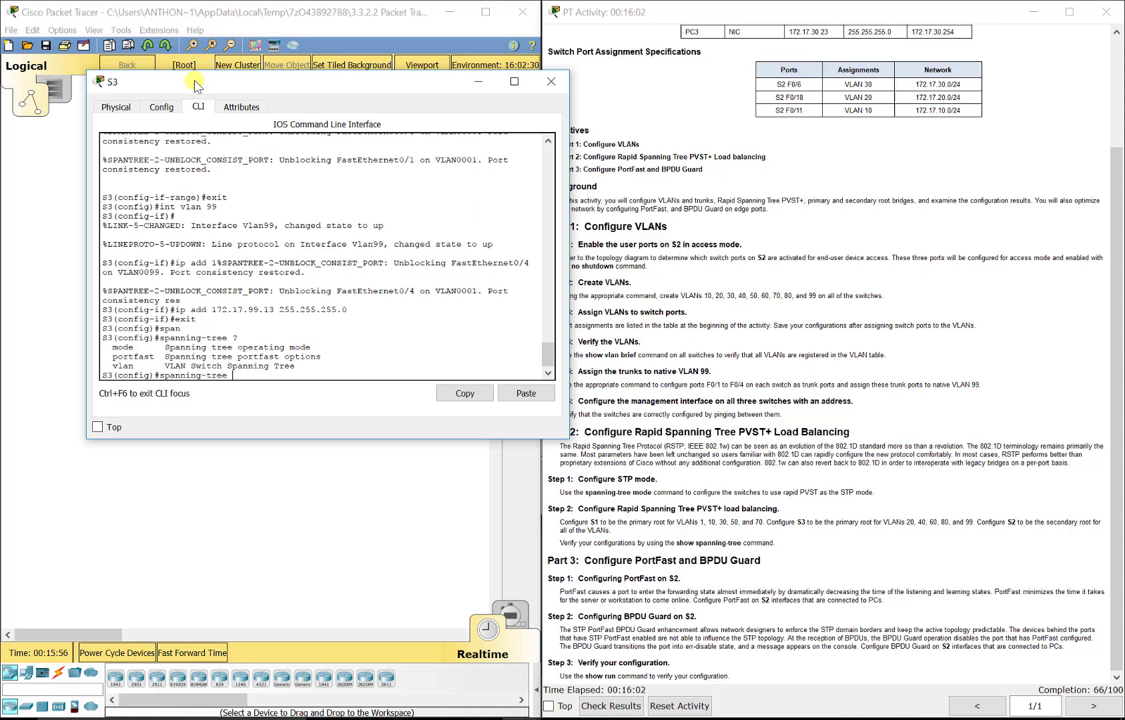
pyautogui.write('mode ')
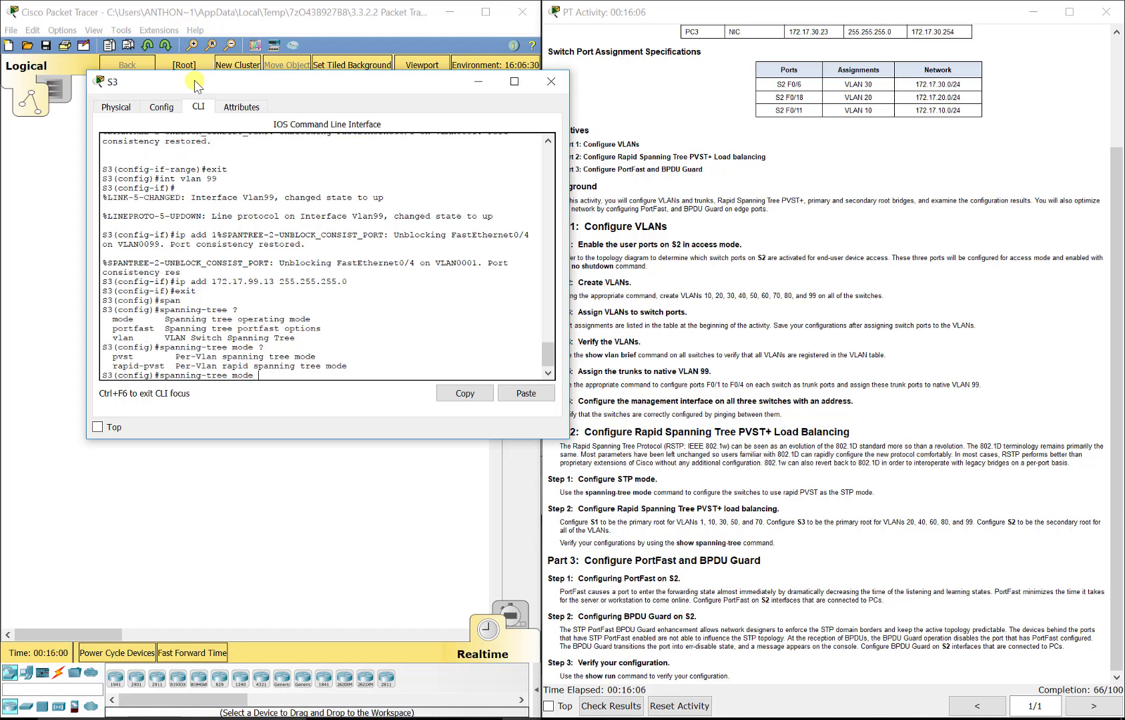
pyautogui.write('?ra')
pyautogui.press('Tab')
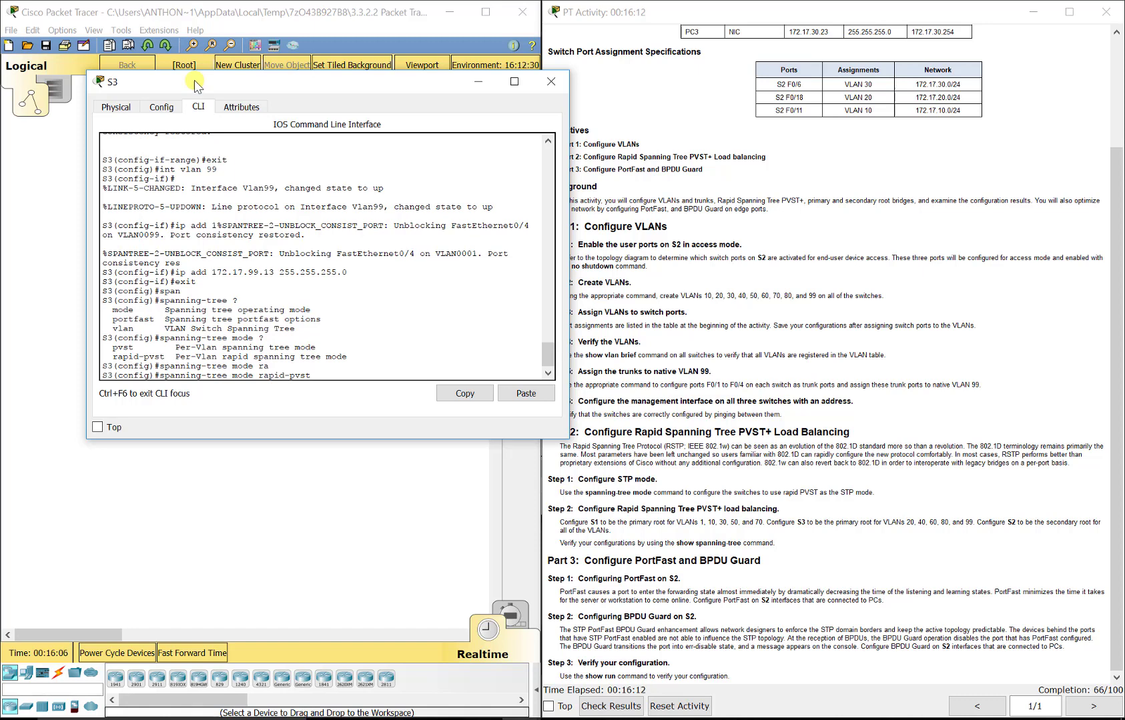
pyautogui.press('Return')
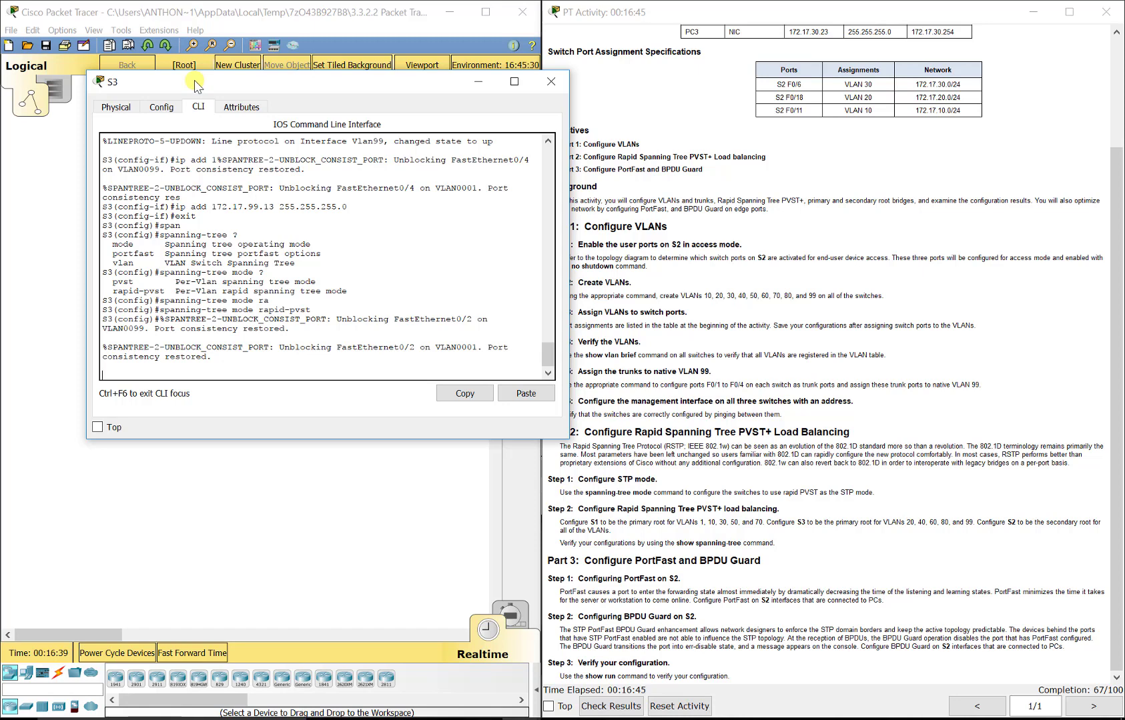
pyautogui.press('Return')
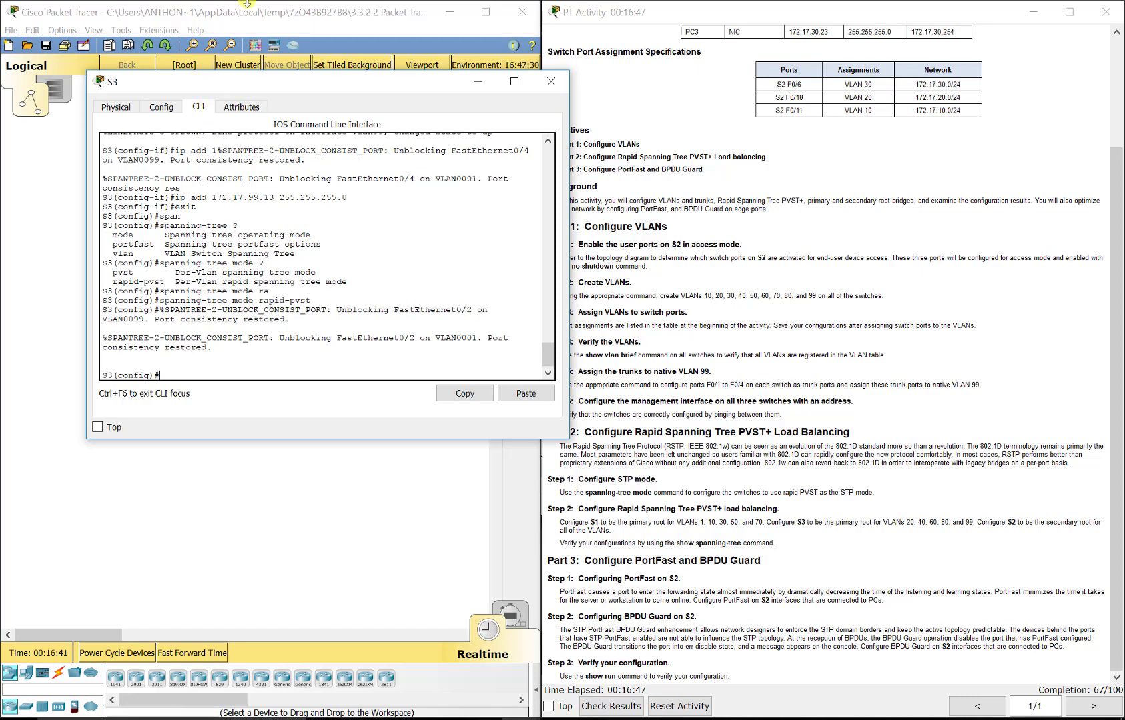
# Set S2's spanning-tree mode to rapid-pvst
pyautogui.click(45, 188)
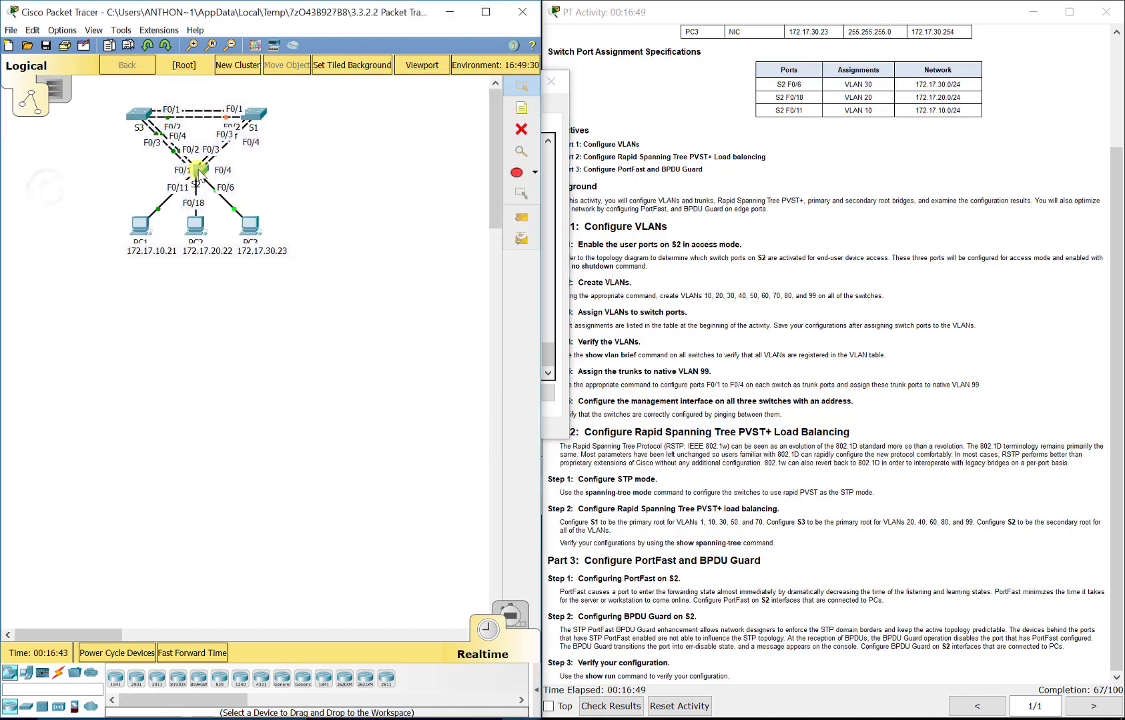
pyautogui.click(199, 175)
pyautogui.write('s')
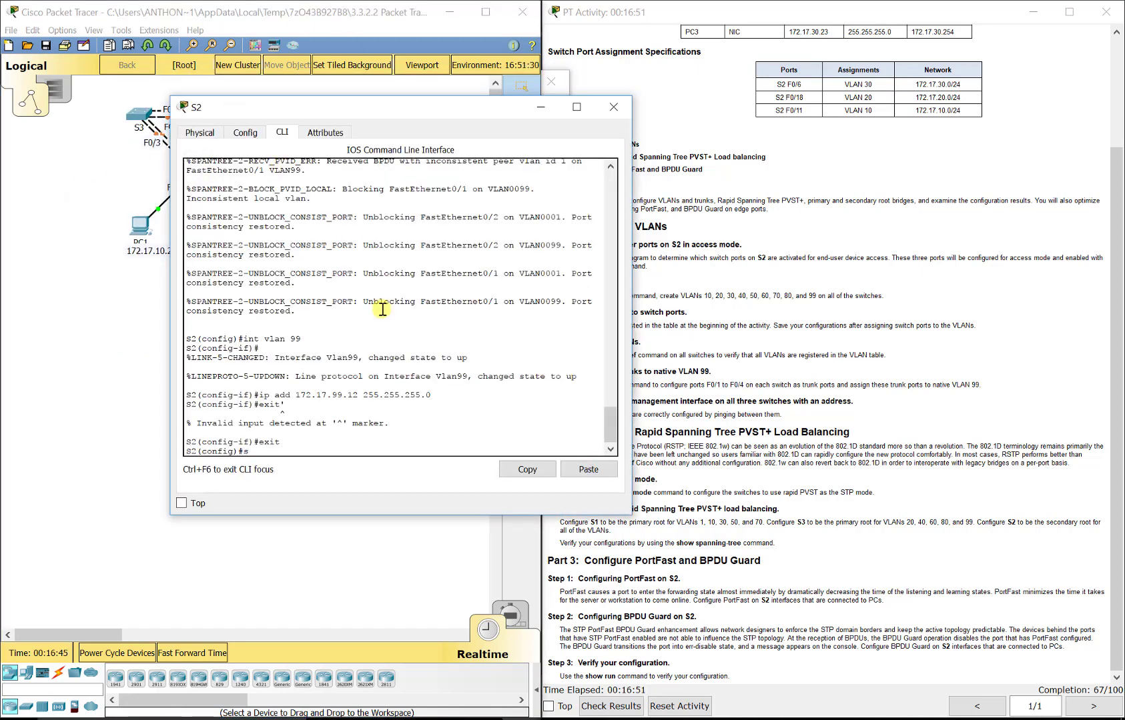
pyautogui.write('p')
pyautogui.press('Tab')
pyautogui.write('mode')
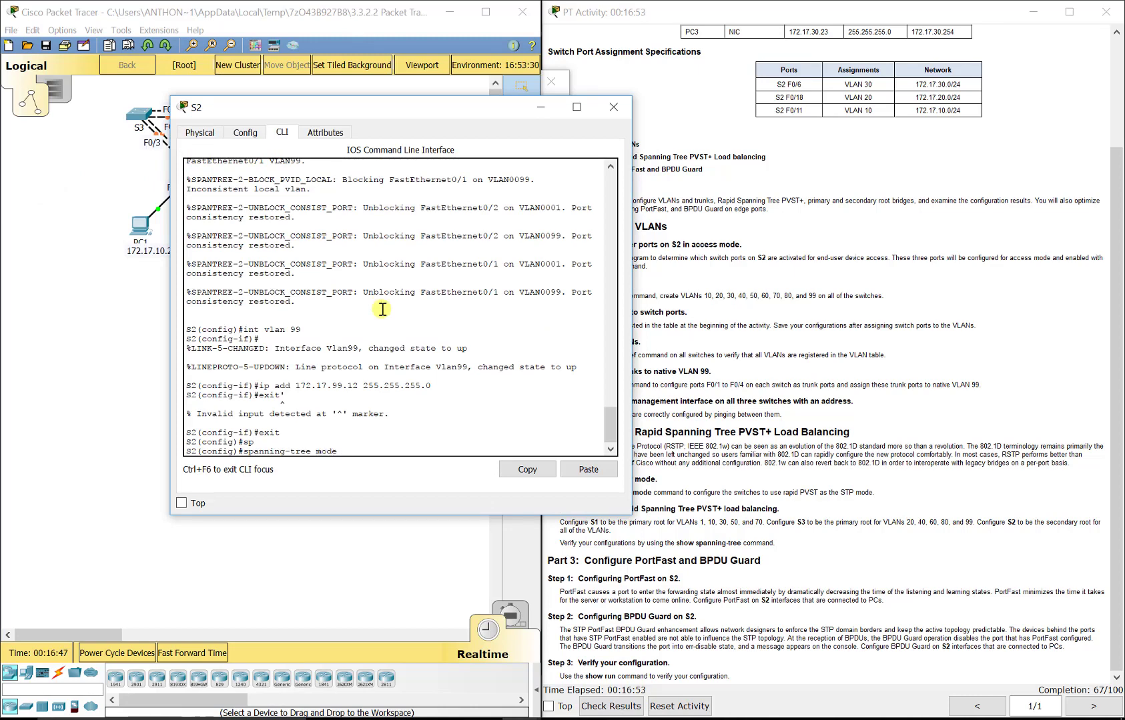
pyautogui.write(' r')
pyautogui.press('Tab')
pyautogui.press('Return')
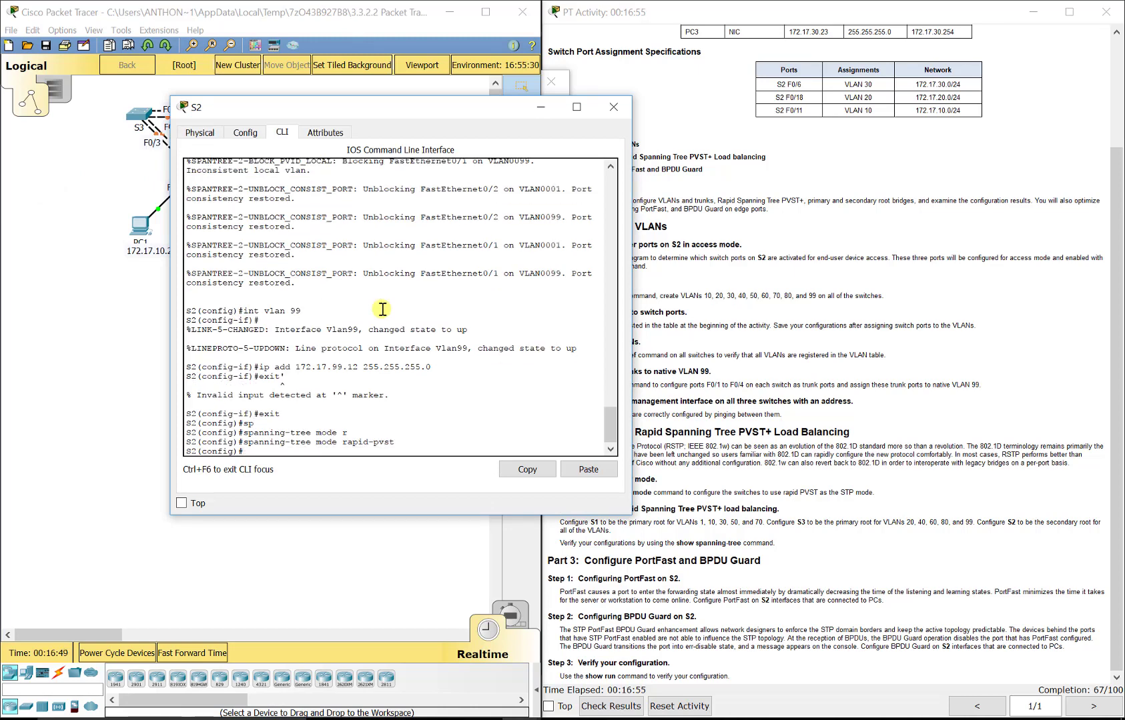
# Set S1's spanning-tree mode to rapid-pvst
pyautogui.click(82, 275)
pyautogui.click(253, 113)
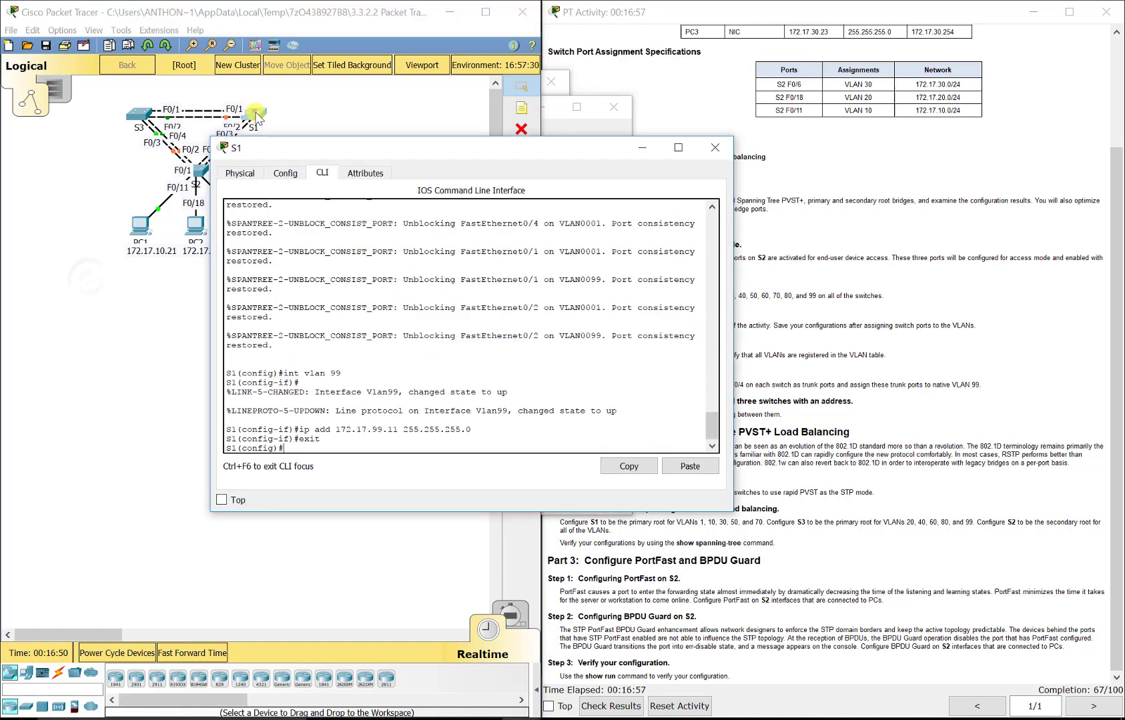
pyautogui.write('SPANNING')
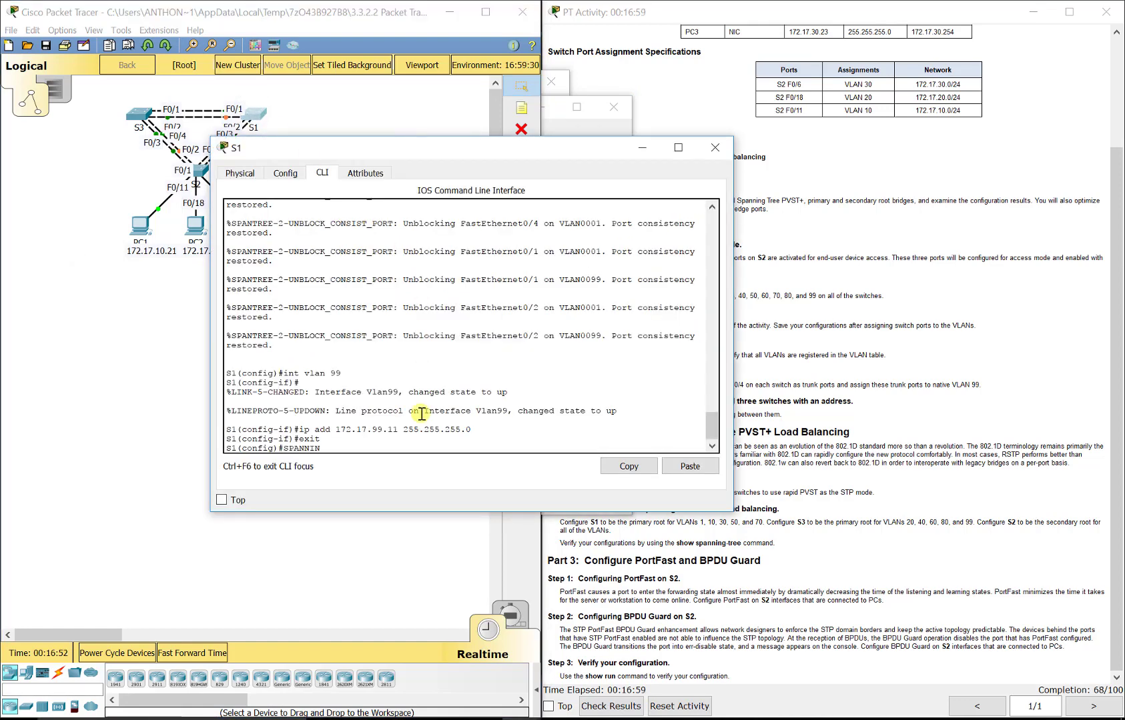
pyautogui.press('BackSpace')
pyautogui.press('BackSpace')
pyautogui.press('BackSpace')
pyautogui.press('BackSpace')
pyautogui.press('BackSpace')
pyautogui.press('BackSpace')
pyautogui.press('BackSpace')
pyautogui.press('BackSpace')
pyautogui.write('spanning')
pyautogui.press('Tab')
pyautogui.write('mod')
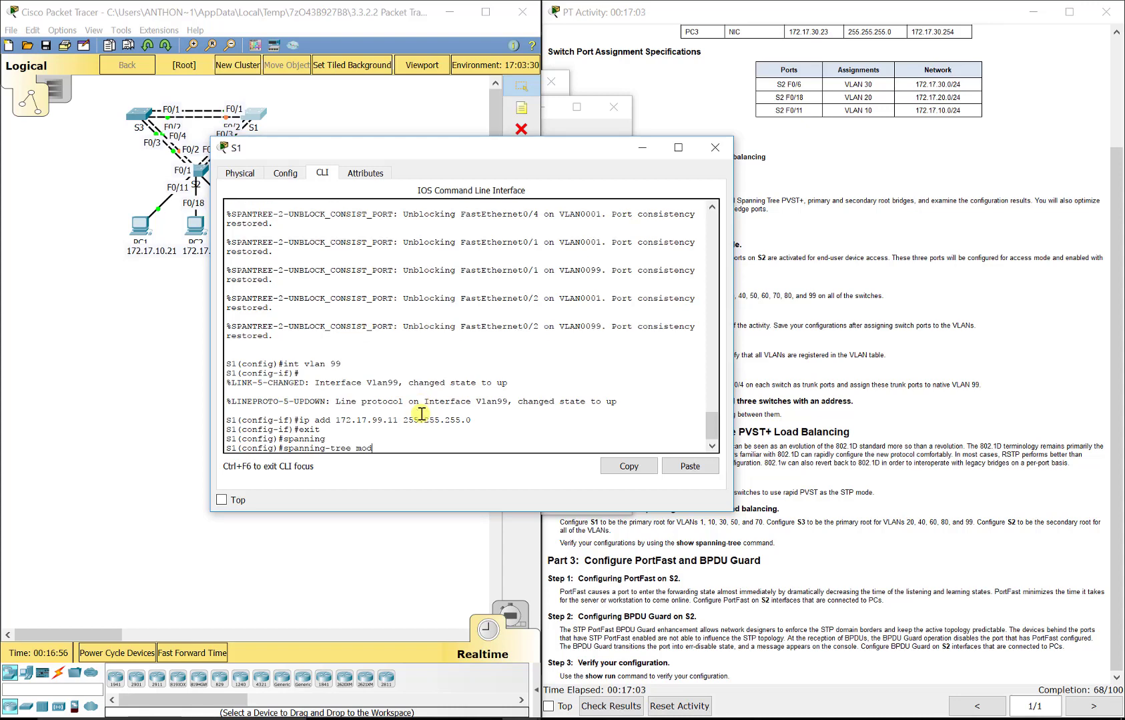
pyautogui.write('e ra')
pyautogui.press('Tab')
pyautogui.press('Return')
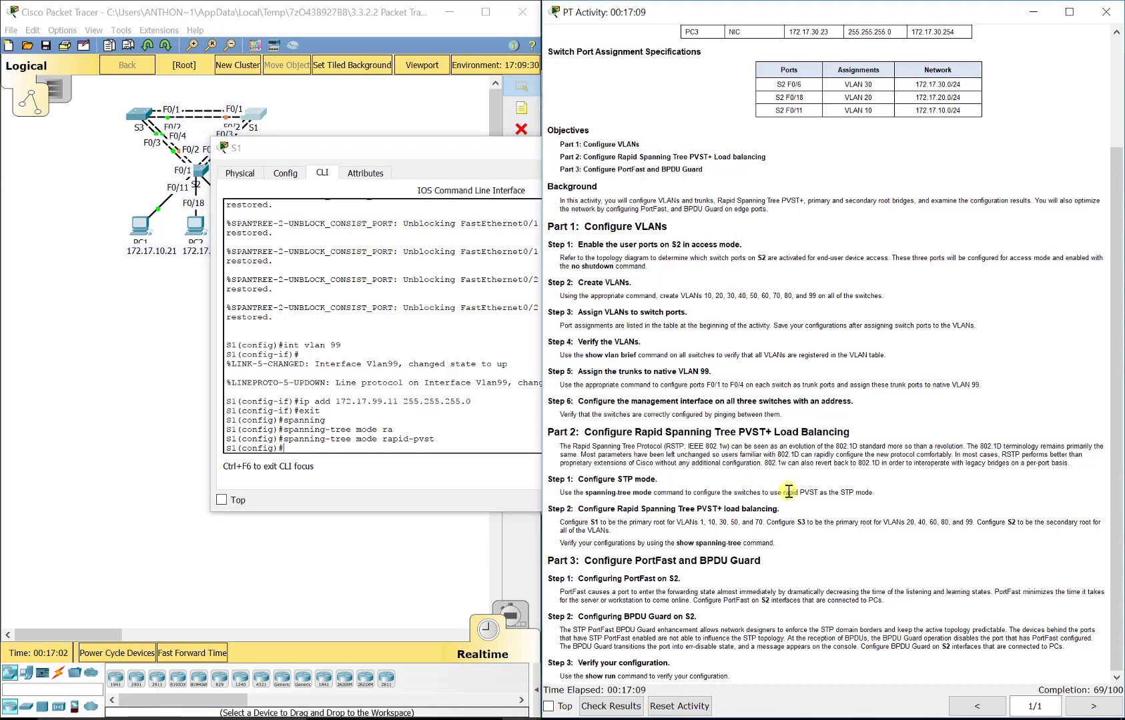
# Run 'spanning-tree vlan 1,10,30,50,70 root primary' on S1
pyautogui.click(751, 508)
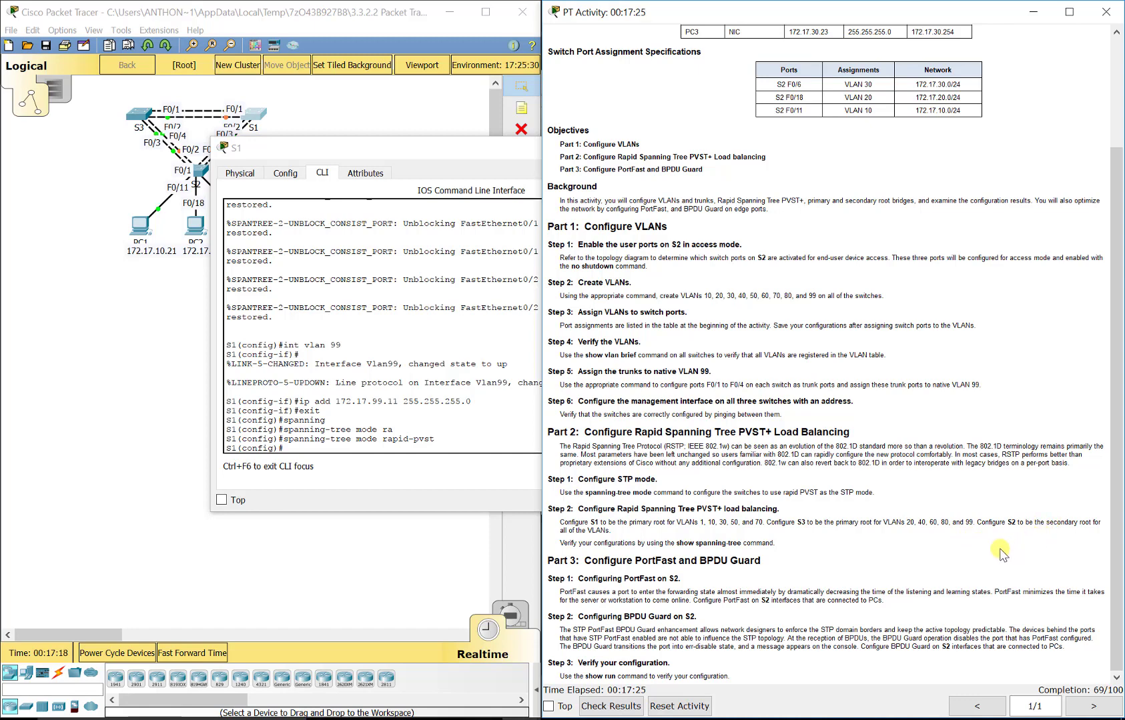
pyautogui.click(255, 126)
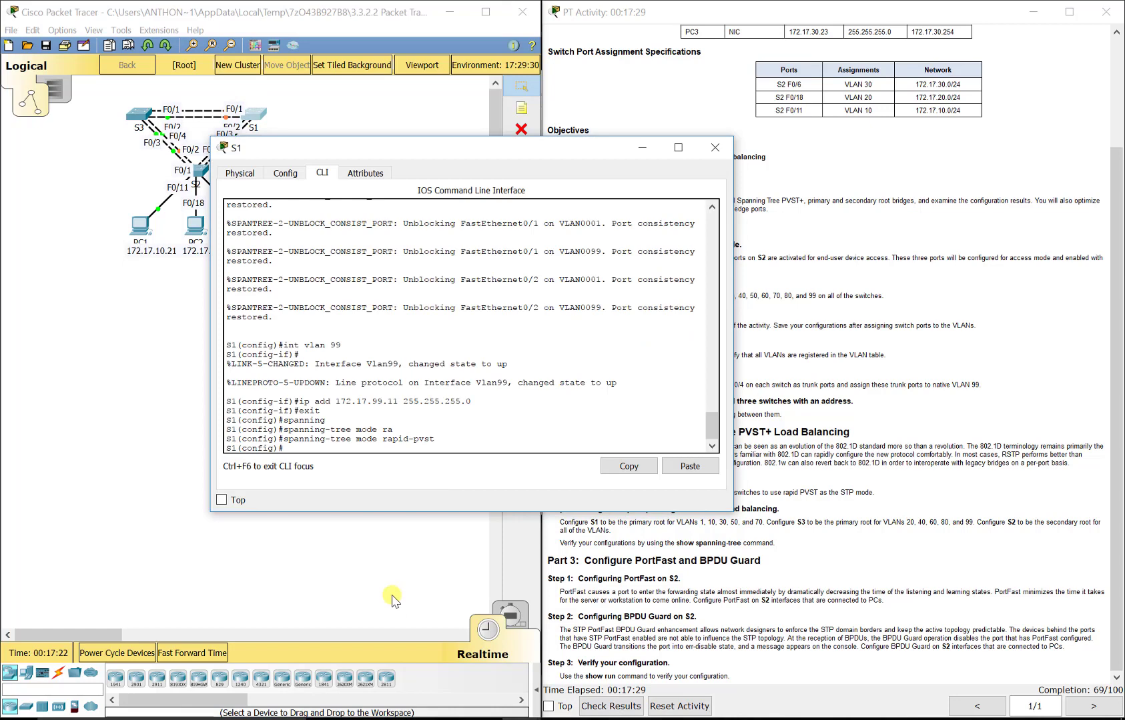
pyautogui.press('Up')
pyautogui.press('BackSpace')
pyautogui.press('BackSpace')
pyautogui.press('BackSpace')
pyautogui.press('BackSpace')
pyautogui.press('BackSpace')
pyautogui.press('BackSpace')
pyautogui.press('BackSpace')
pyautogui.press('BackSpace')
pyautogui.press('BackSpace')
pyautogui.press('BackSpace')
pyautogui.press('BackSpace')
pyautogui.press('BackSpace')
pyautogui.press('BackSpace')
pyautogui.press('BackSpace')
pyautogui.press('BackSpace')
pyautogui.write('?')
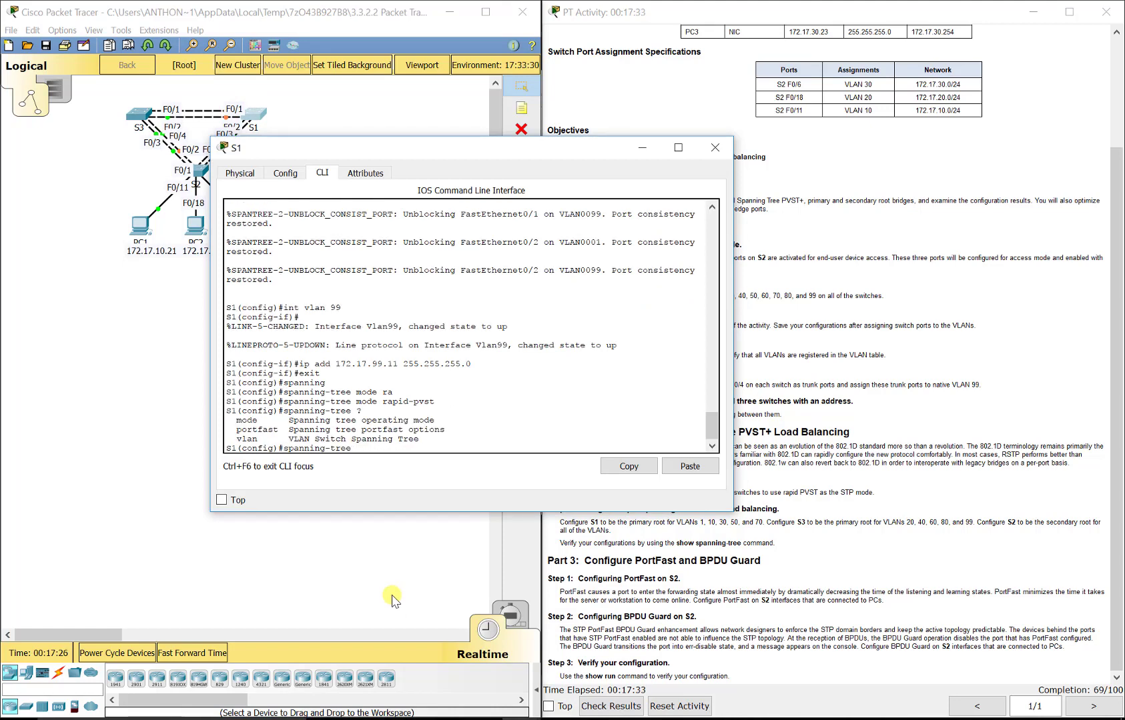
pyautogui.write('vlan 1,10,30,50,70 ?root primary')
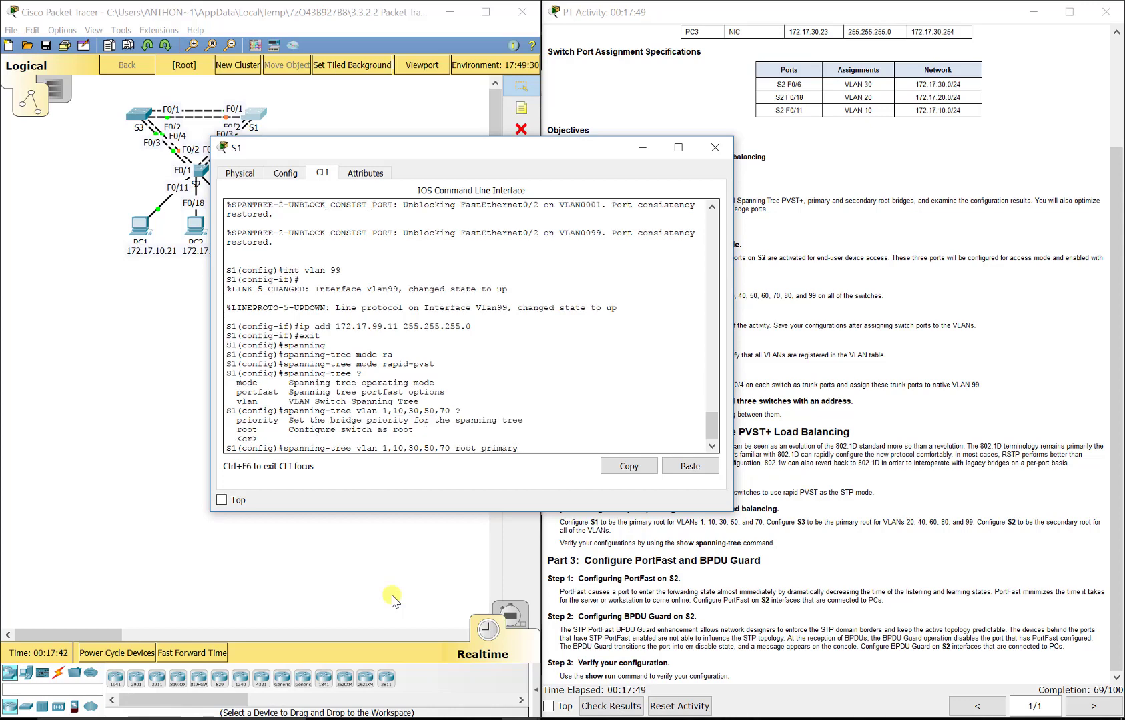
pyautogui.press('Return')
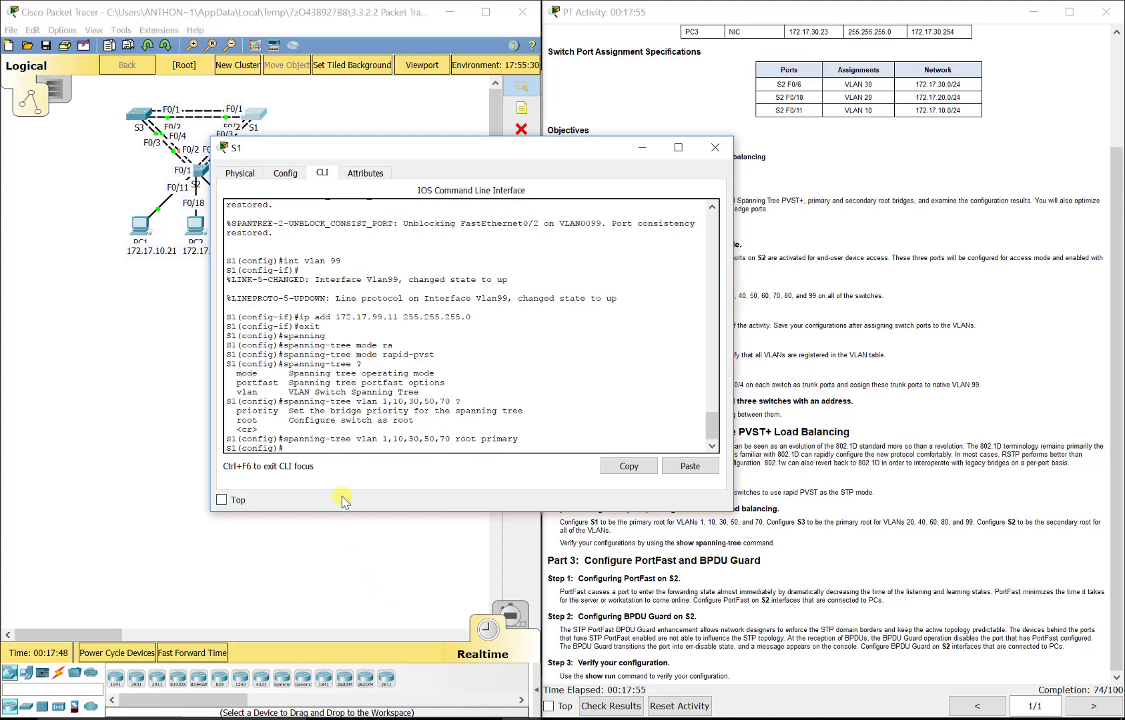
# Run 'spanning-tree vlan 20,40,60,80,99 root primary' in S3's global config
pyautogui.click(110, 179)
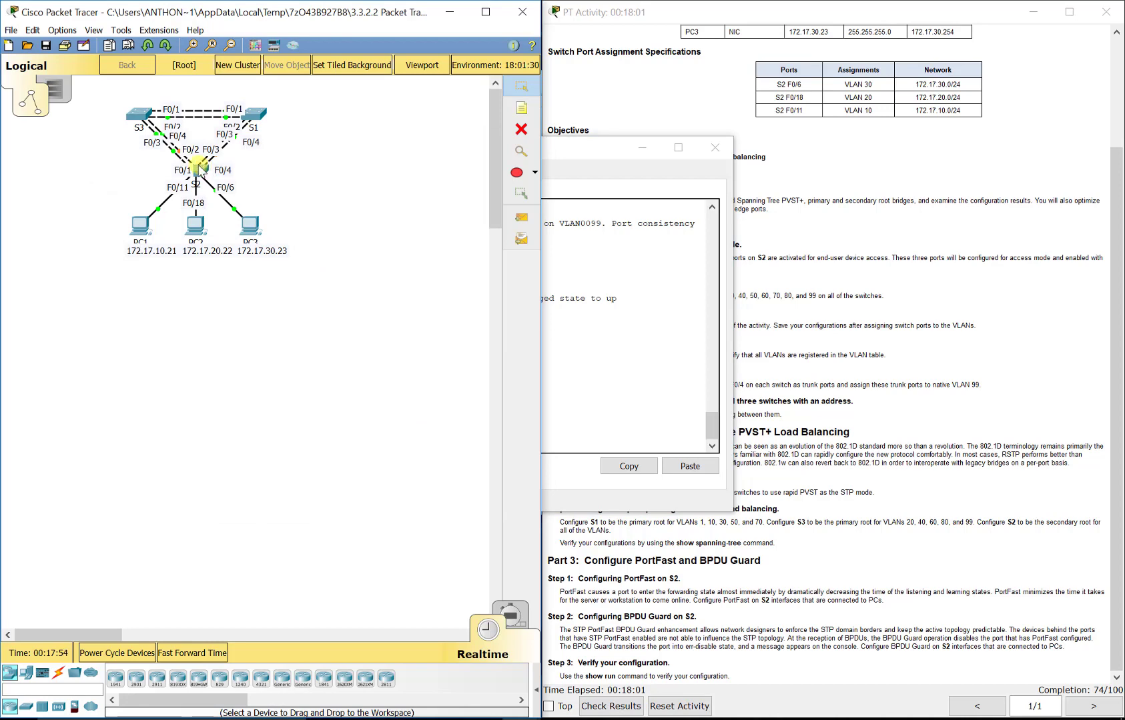
pyautogui.click(139, 115)
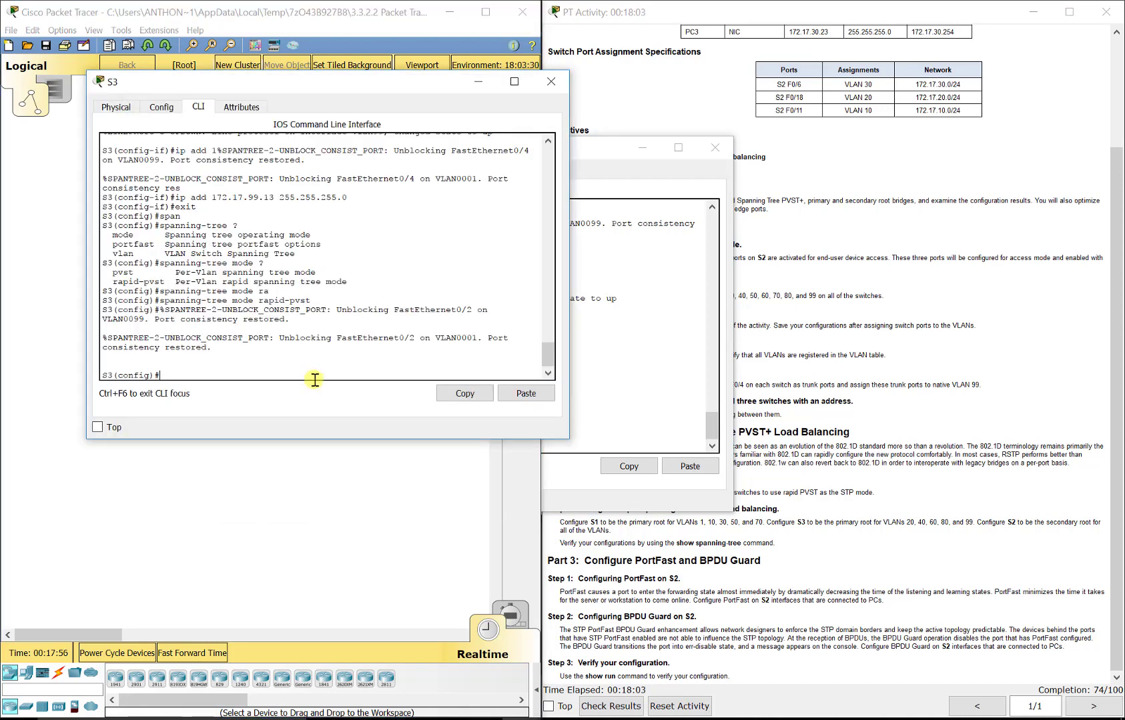
pyautogui.write('spr')
pyautogui.press('BackSpace')
pyautogui.write('a')
pyautogui.press('Tab')
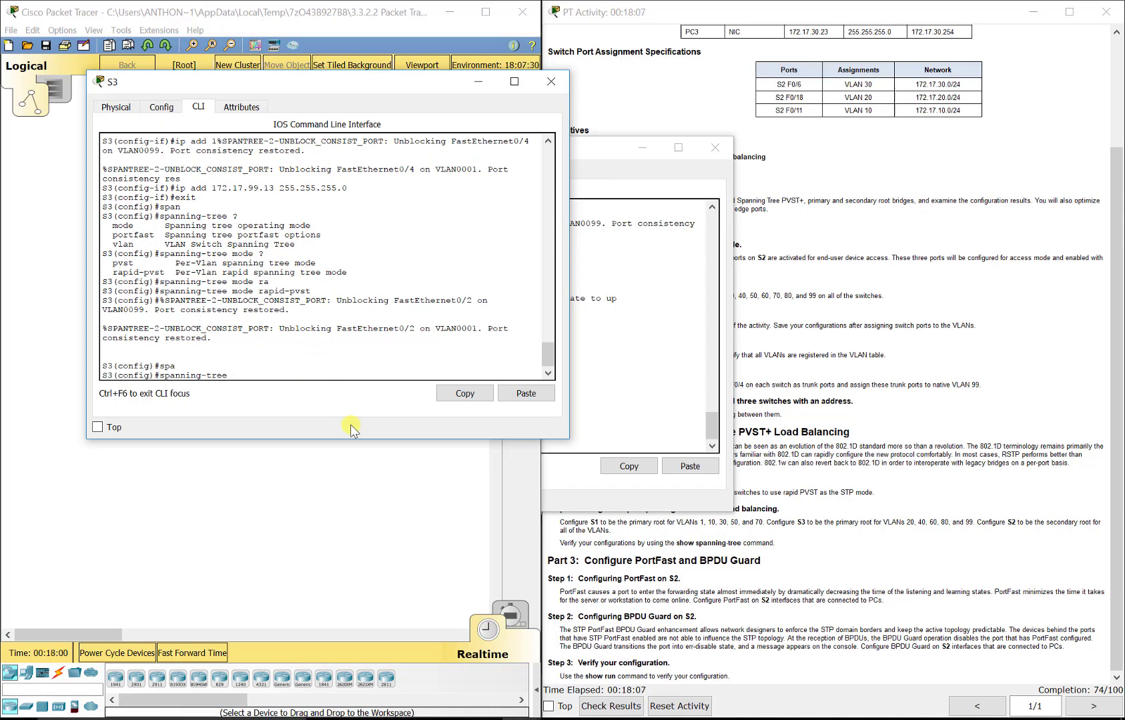
pyautogui.write('vlan 20,40,60,80,99')
pyautogui.press('Return')
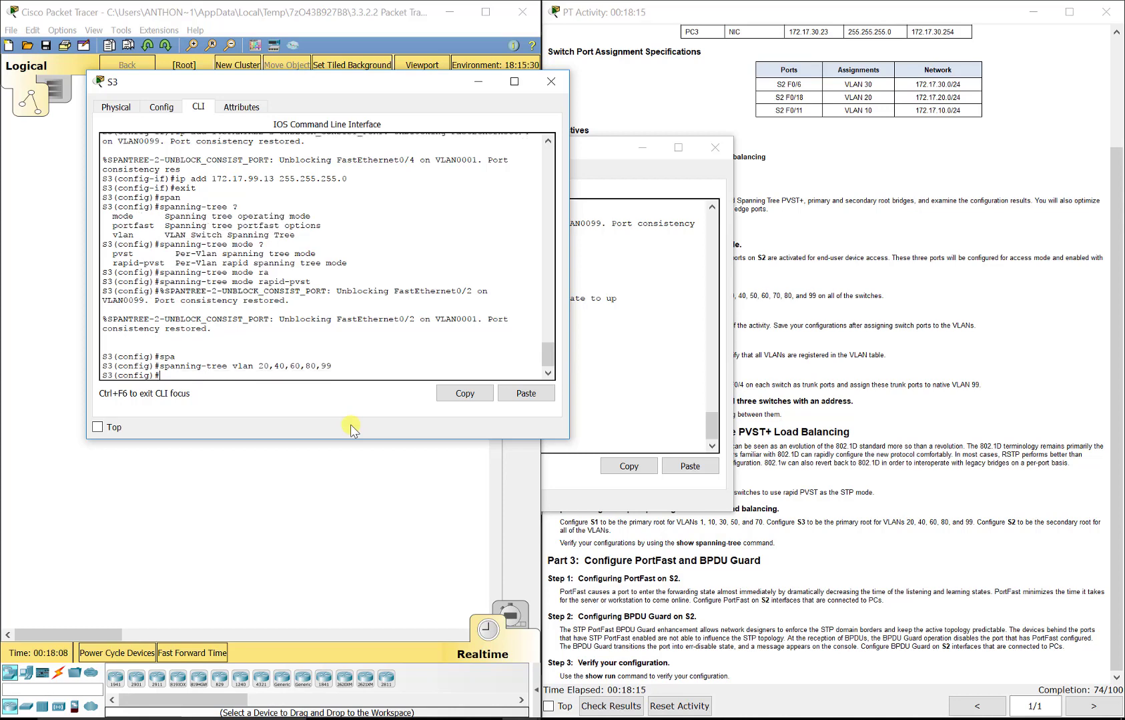
pyautogui.press('Up')
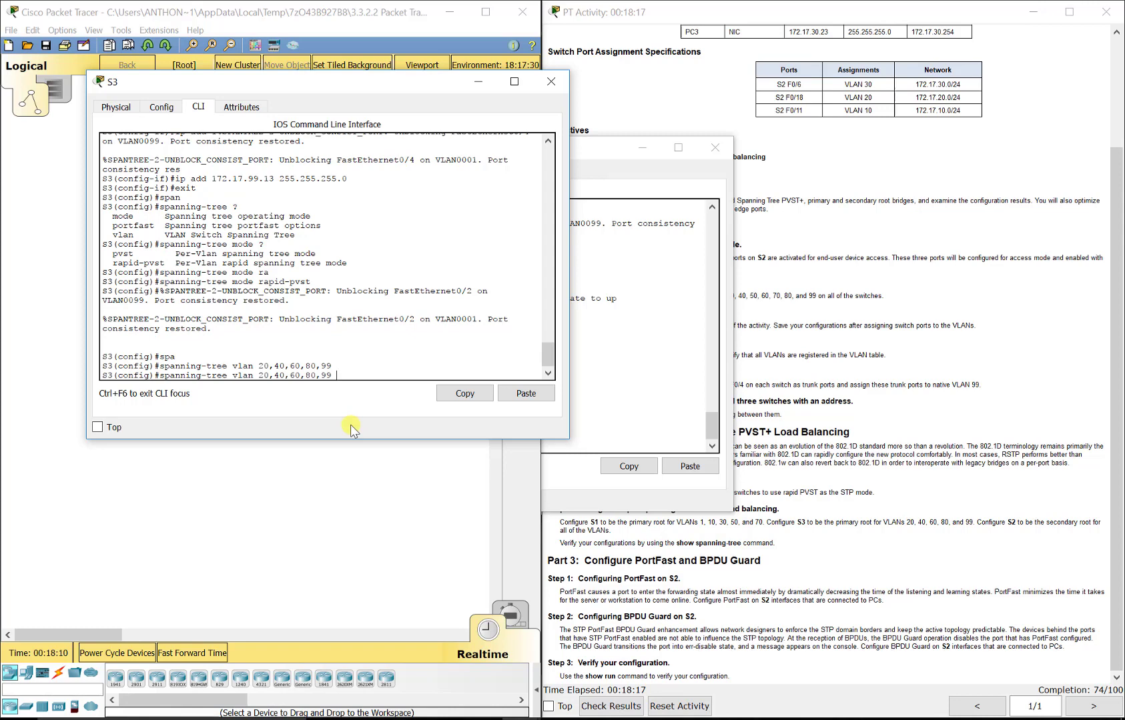
pyautogui.write('root primary')
pyautogui.press('Return')
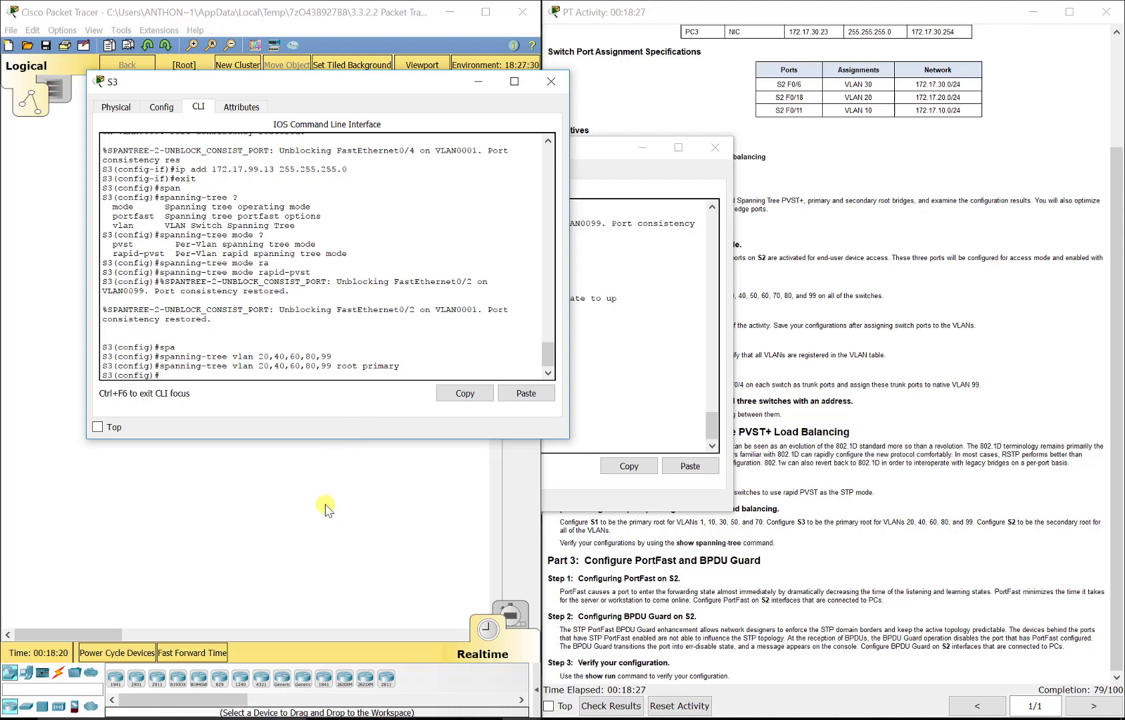
# Run 'spanning-tree vlan 1,10,20,30,40,50,60,70,80,99 root secondary' on S2
pyautogui.click(325, 538)
pyautogui.click(192, 189)
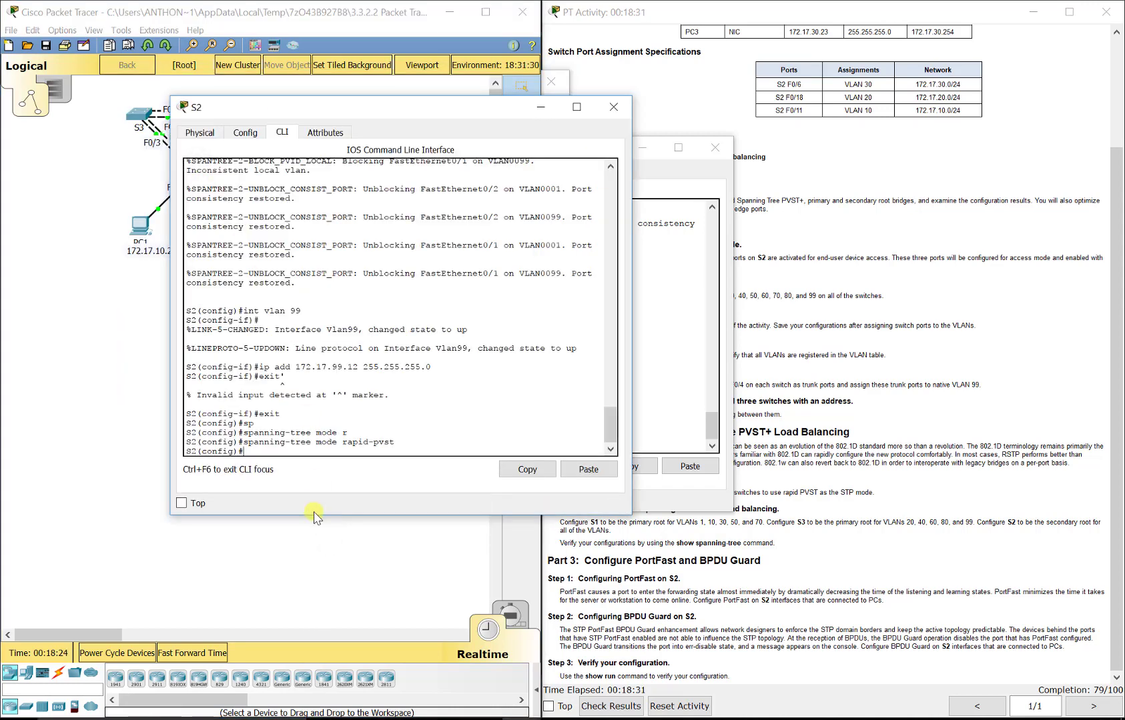
pyautogui.write('sp')
pyautogui.press('Tab')
pyautogui.write('vlan ')
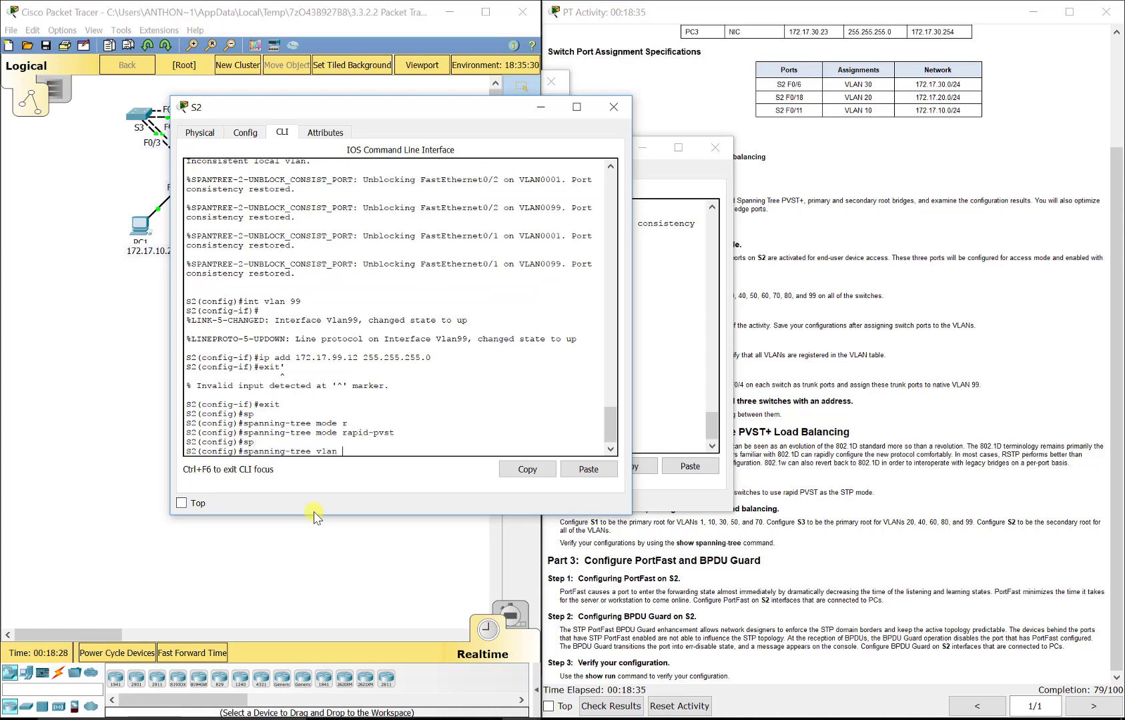
pyautogui.write('1,10,20,30,40,50,60,70,80,99 root secondary')
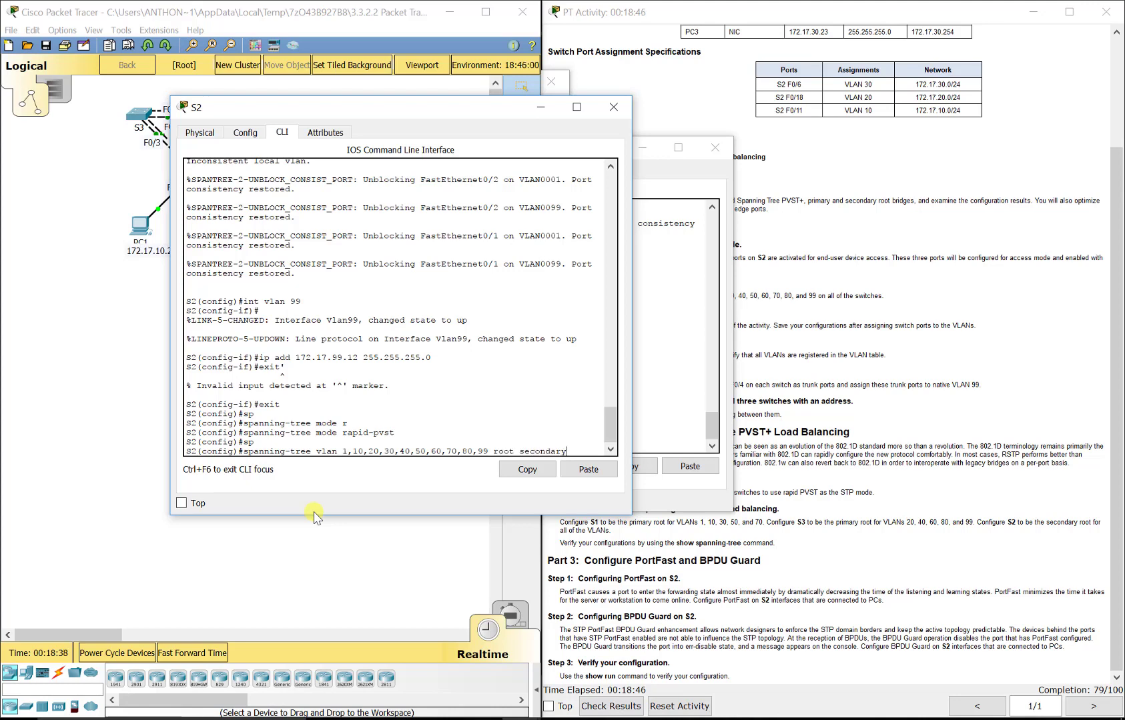
pyautogui.press('Return')
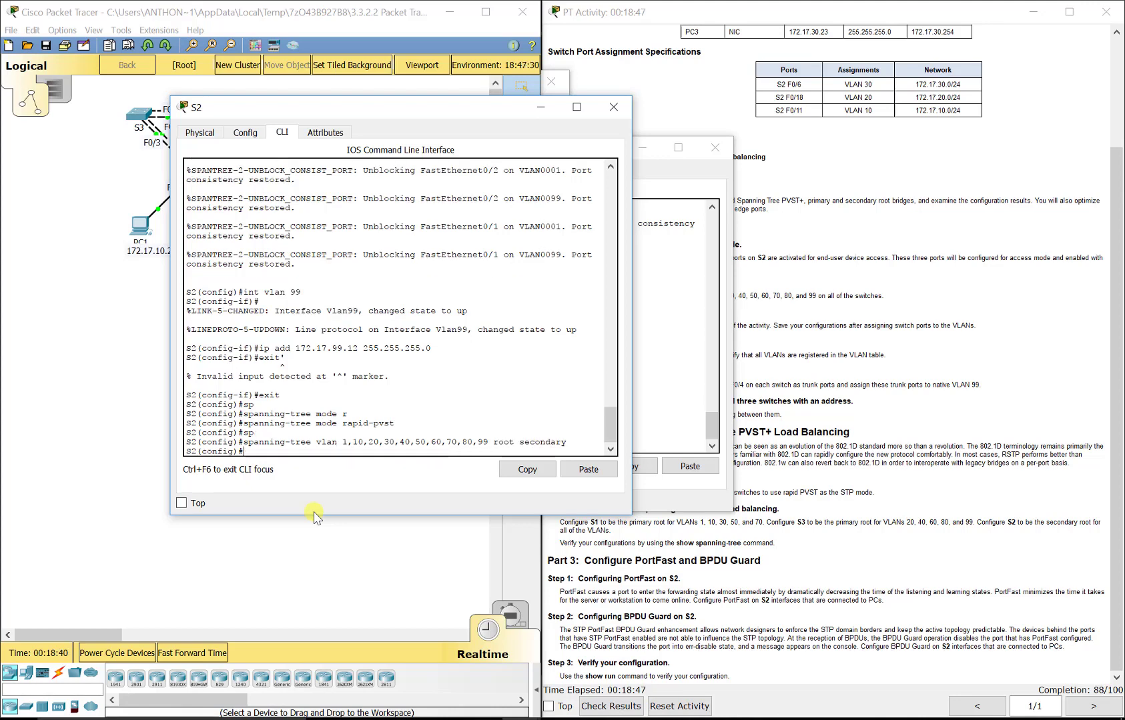
pyautogui.click(893, 541)
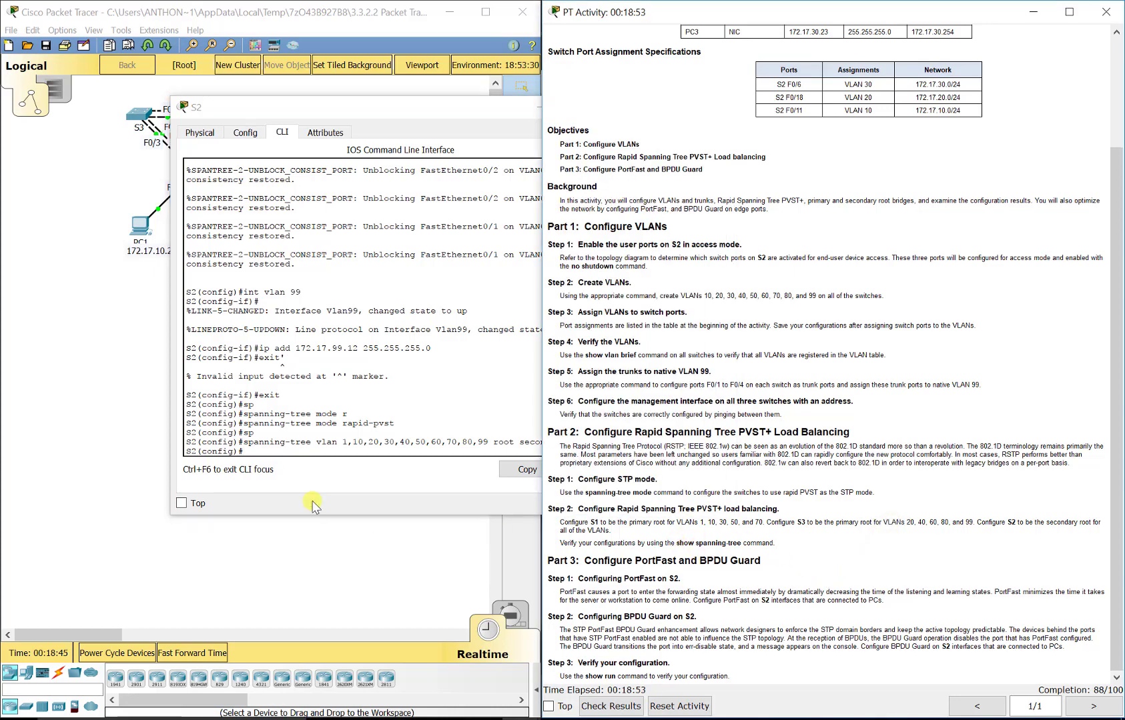
# Run 'do show spanning-tree' on S2 and inspect VLAN 1's roles, including root port Fa0/3
pyautogui.click(283, 452)
pyautogui.write('show')
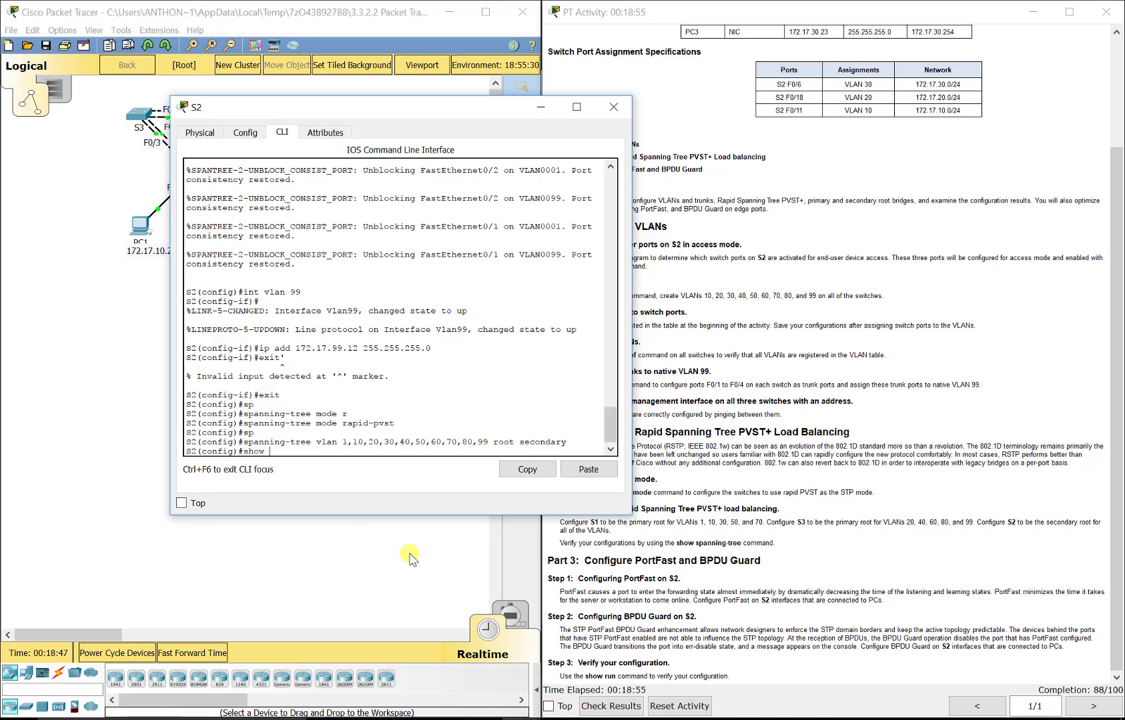
pyautogui.press('BackSpace')
pyautogui.press('BackSpace')
pyautogui.press('BackSpace')
pyautogui.write('do show spanning-tree')
pyautogui.press('Return')
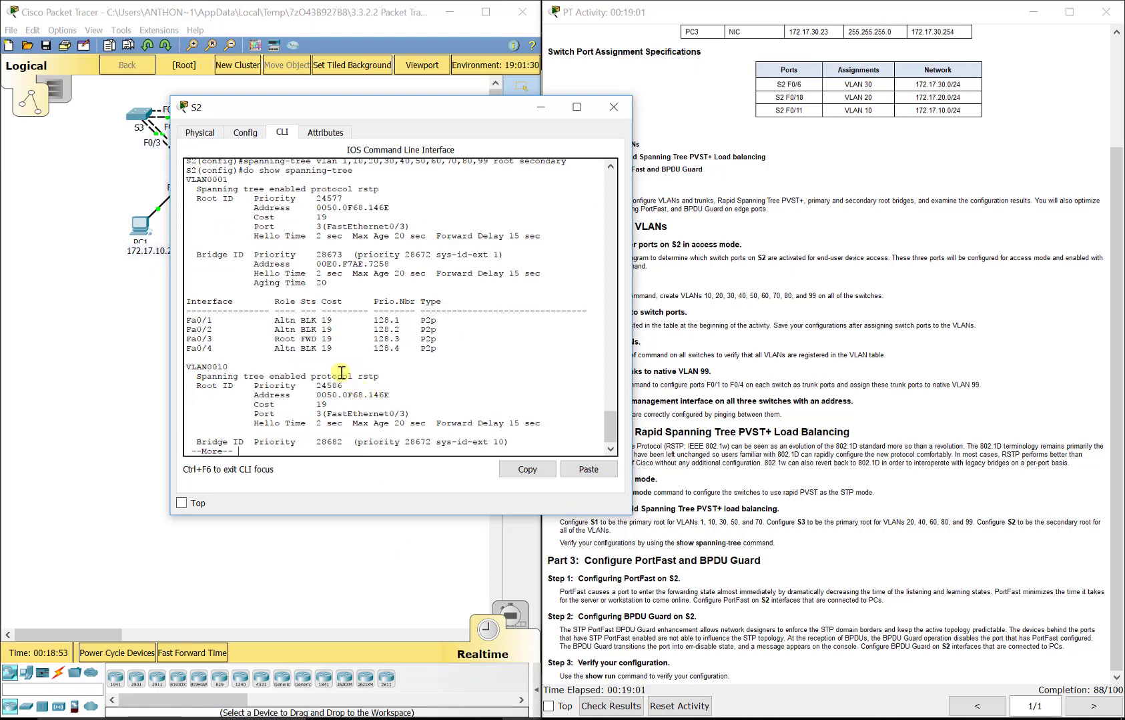
pyautogui.moveTo(437, 348); pyautogui.dragTo(183, 321)
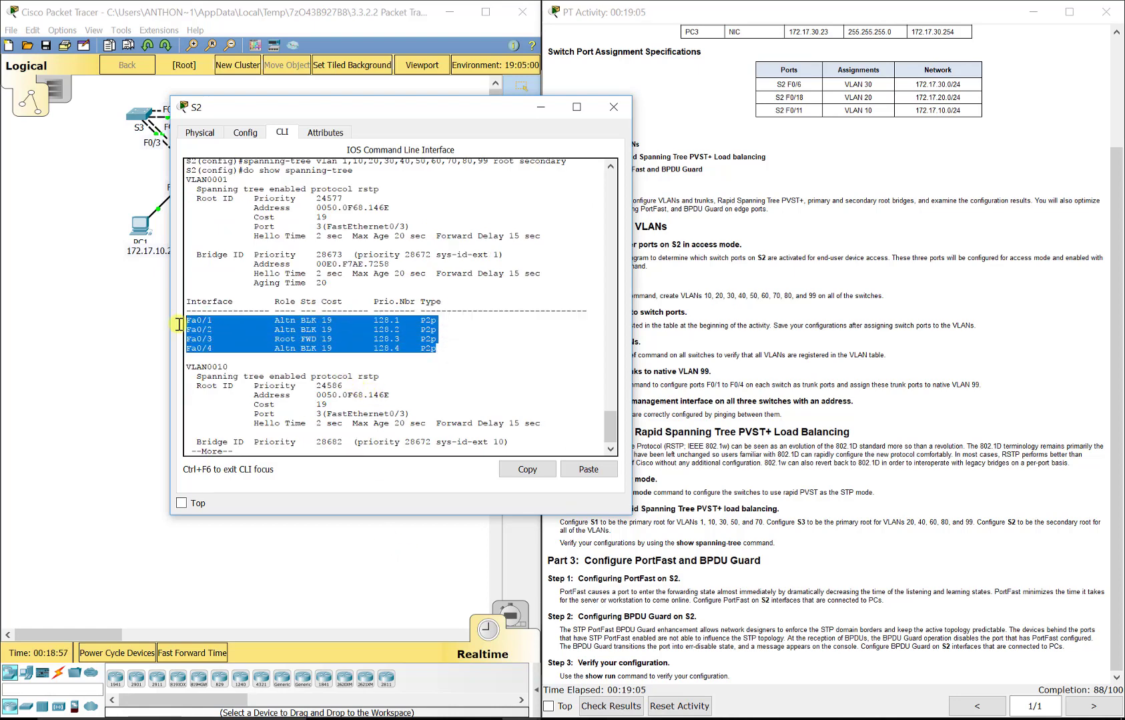
pyautogui.click(283, 339)
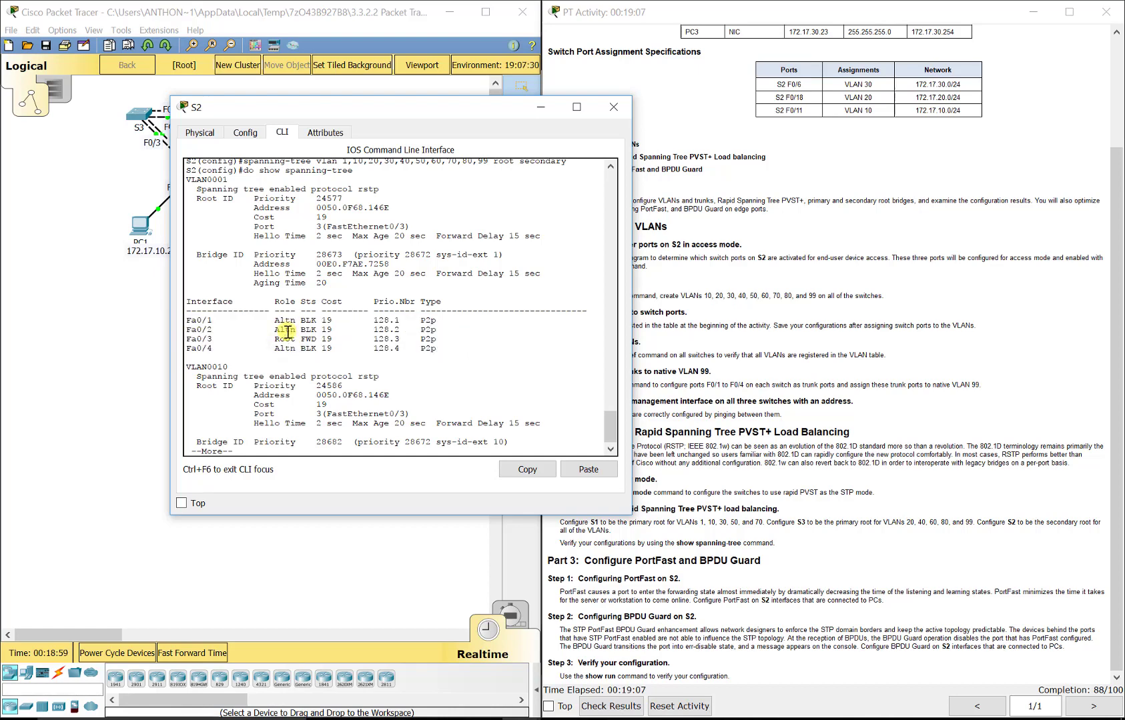
pyautogui.moveTo(291, 341); pyautogui.dragTo(187, 340)
pyautogui.click(358, 344)
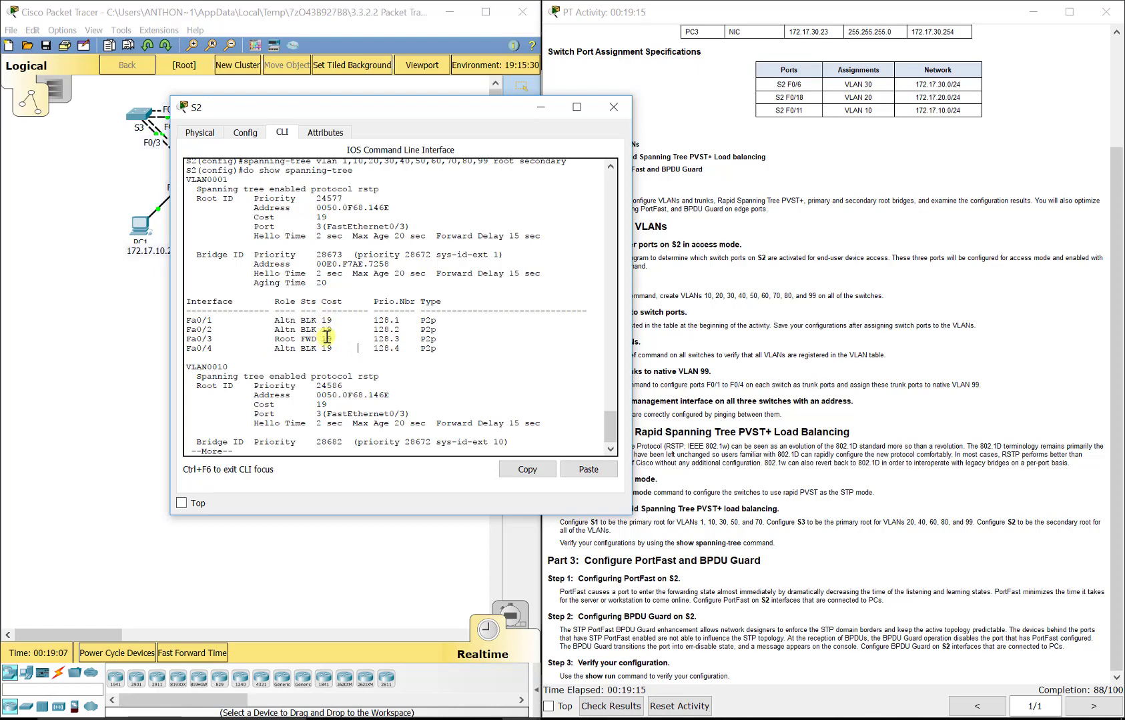
# Page through the VLAN 10 and VLAN 20 port roles, then close S2's window
pyautogui.press('space')
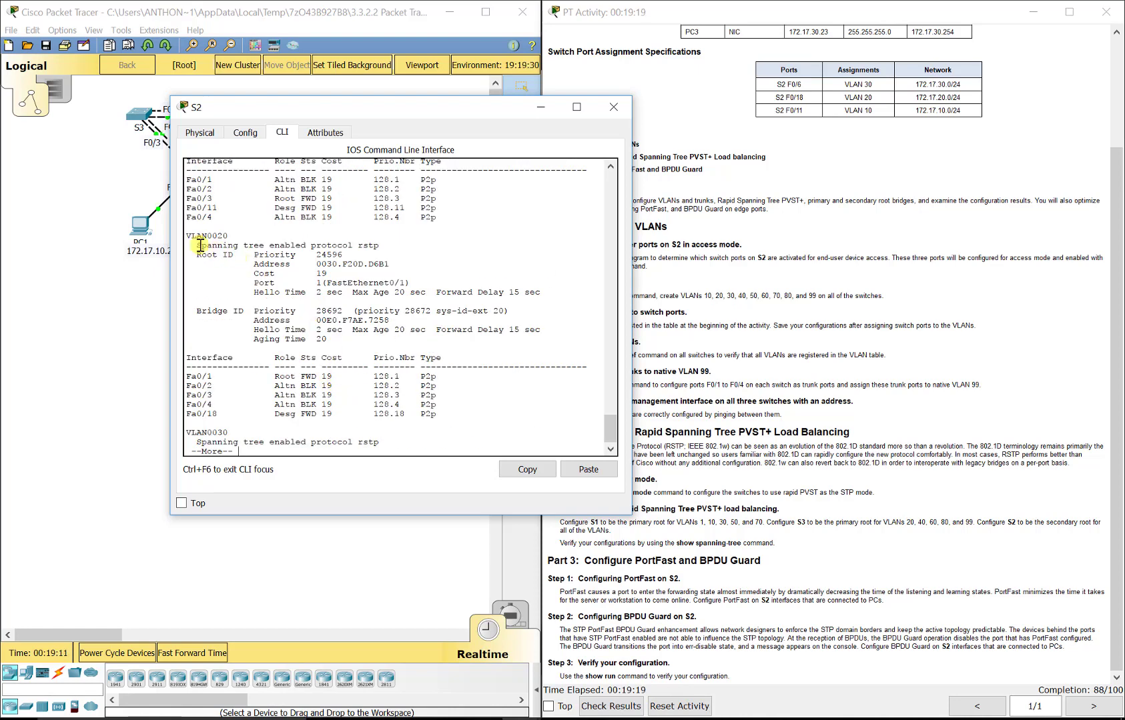
pyautogui.moveTo(187, 236); pyautogui.dragTo(453, 416)
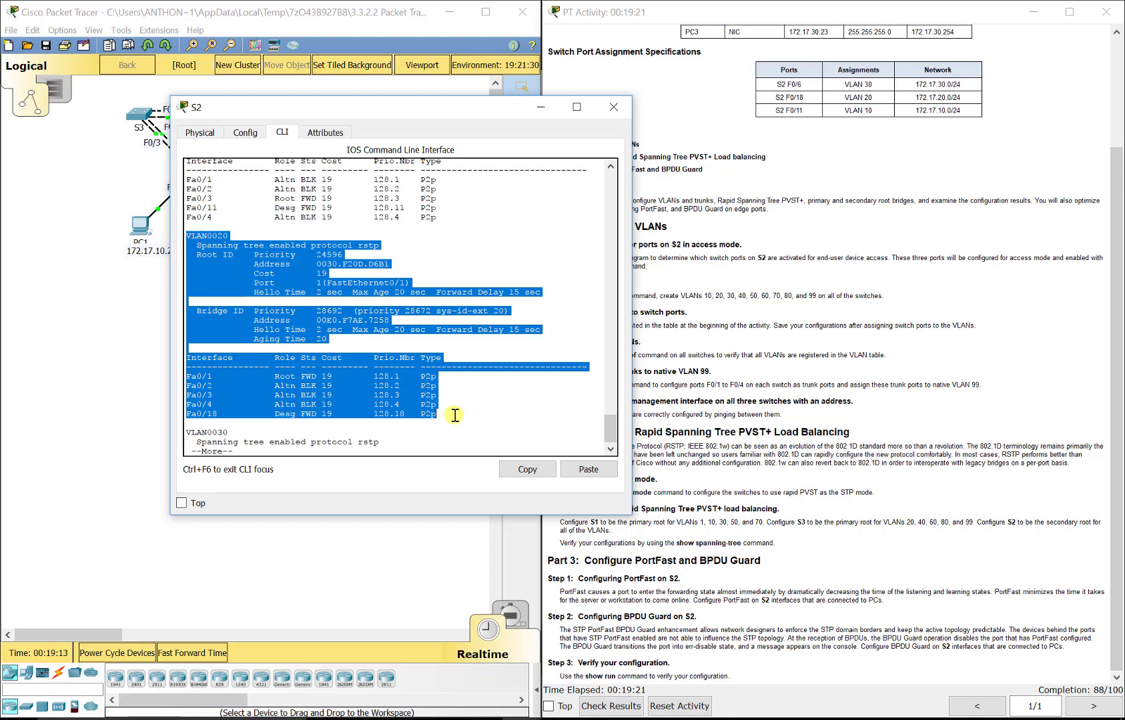
pyautogui.click(426, 385)
pyautogui.scroll(2, 369, 384)
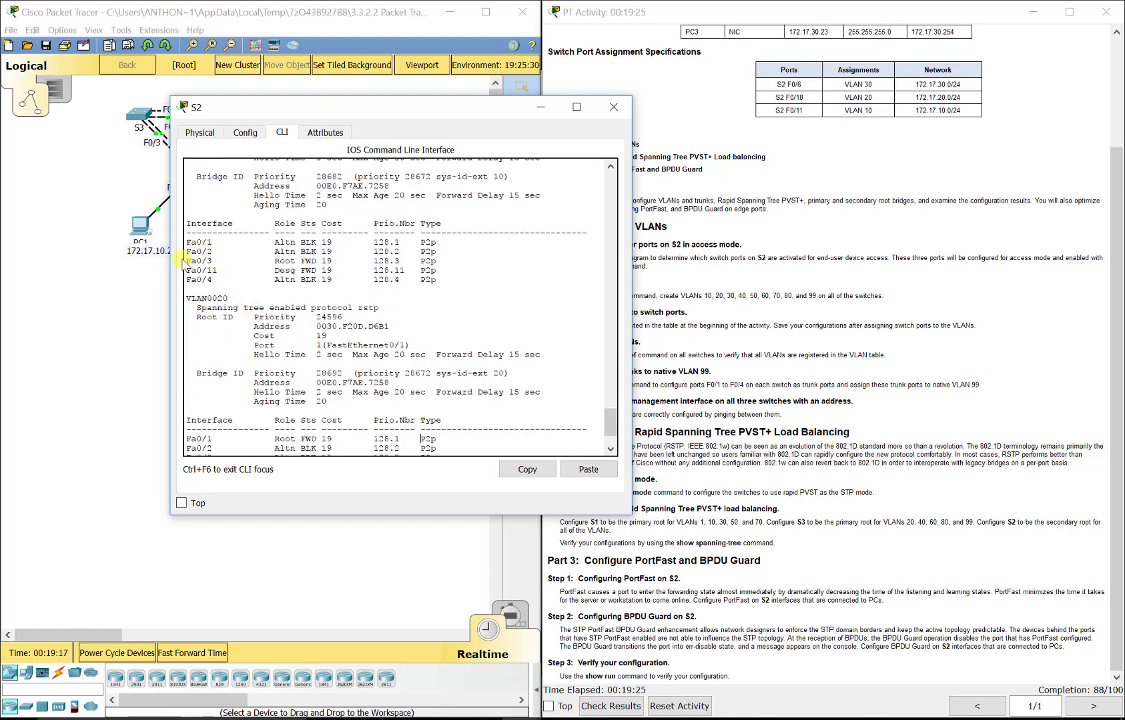
pyautogui.moveTo(187, 261); pyautogui.dragTo(296, 262)
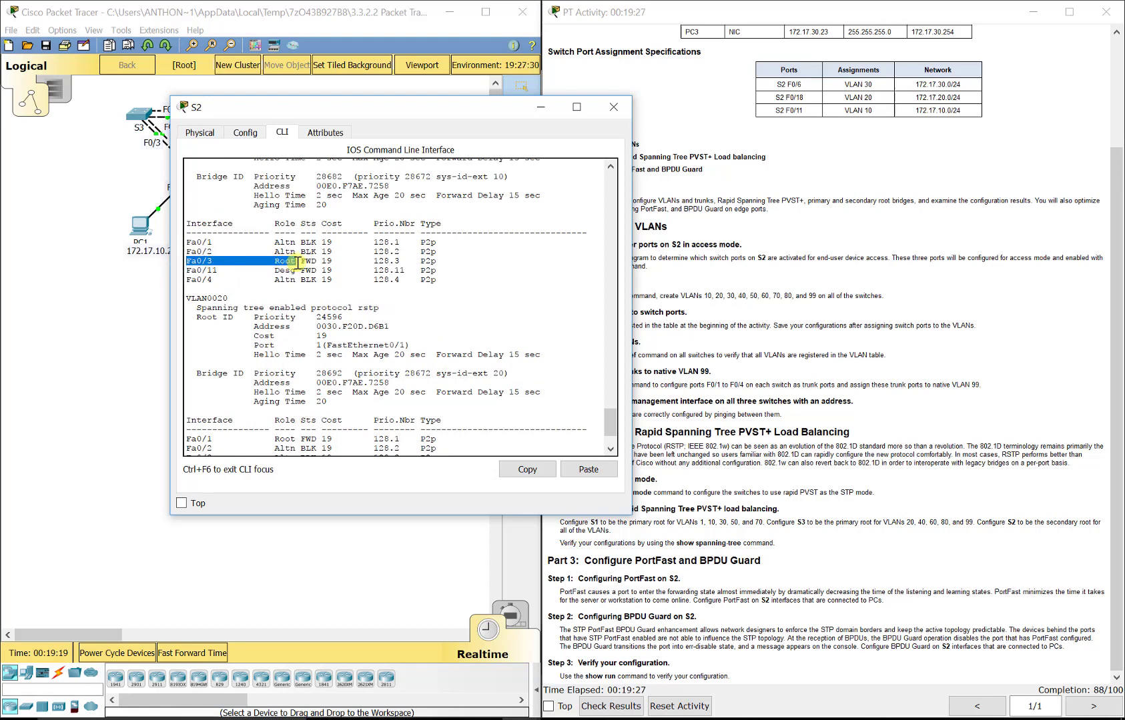
pyautogui.scroll(1, 239, 247)
pyautogui.scroll(2, 241, 255)
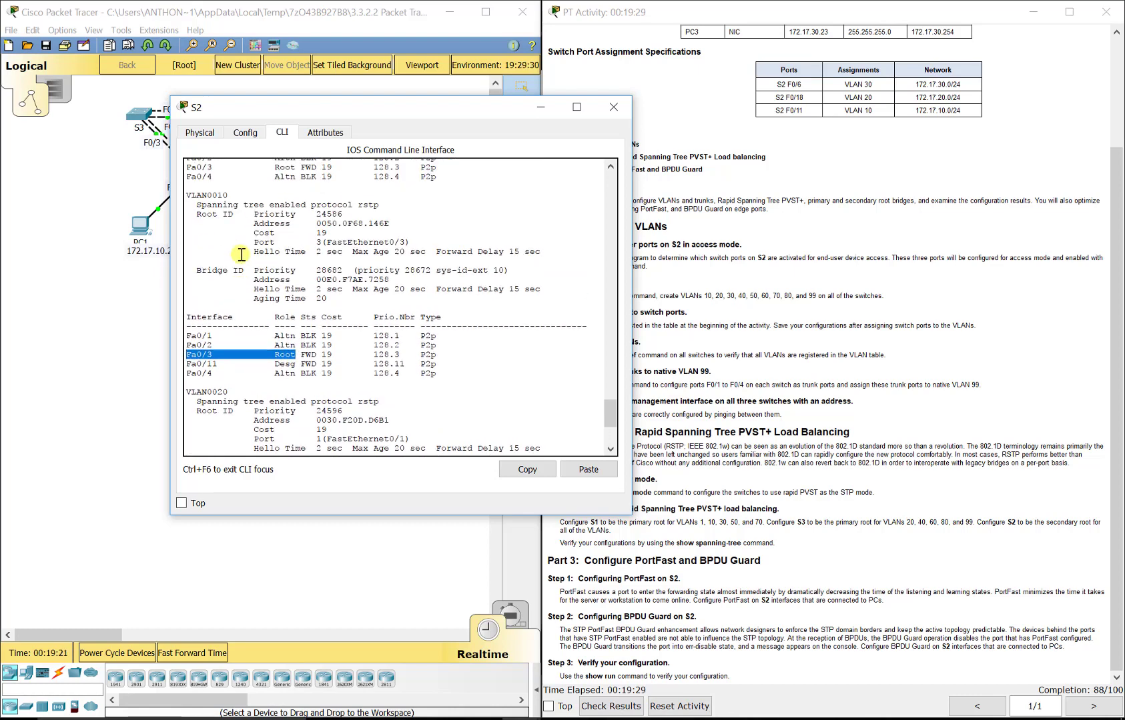
pyautogui.scroll(-5, 249, 327)
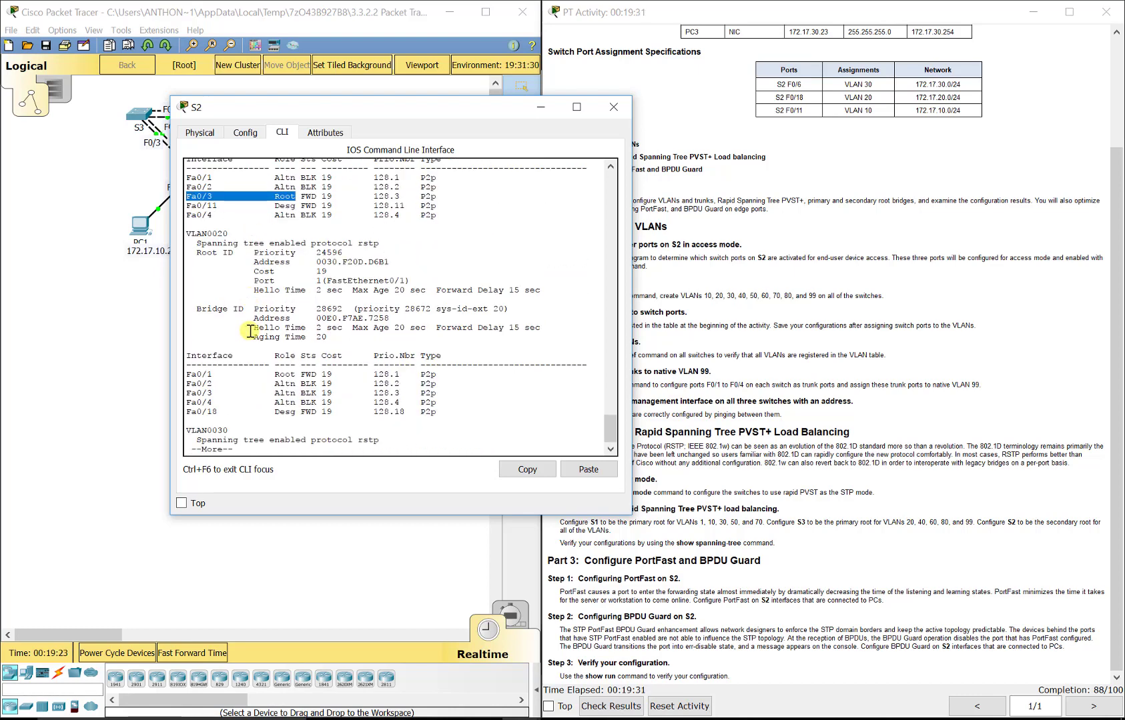
pyautogui.press('space')
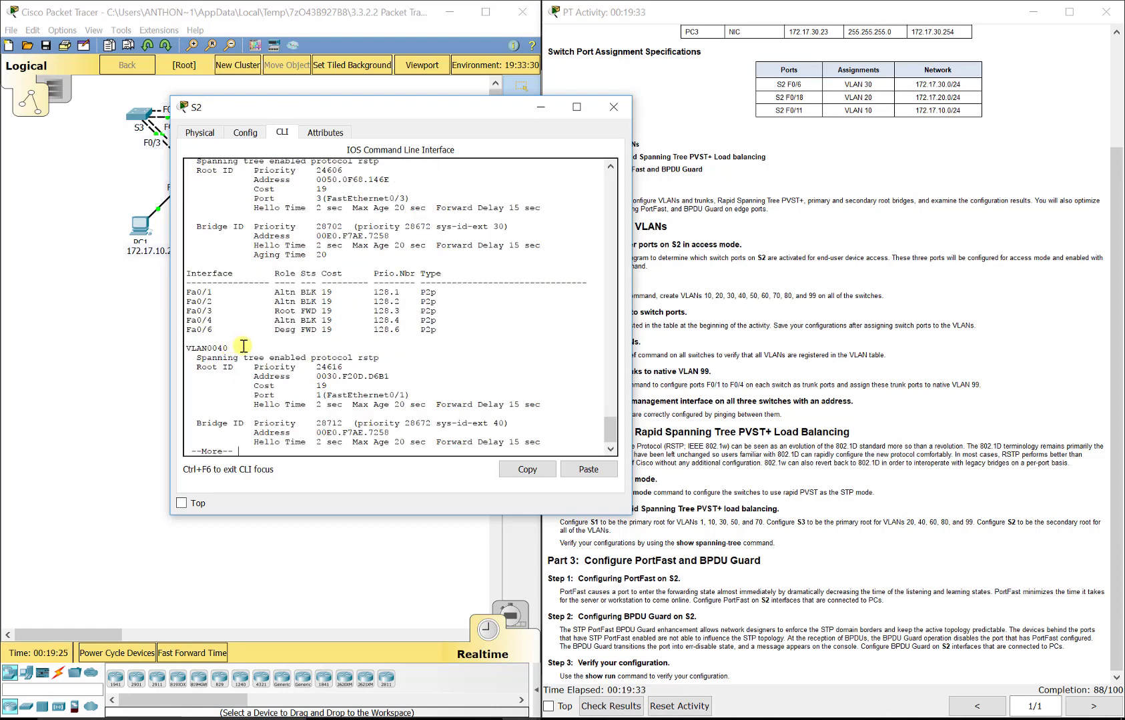
pyautogui.scroll(8, 244, 346)
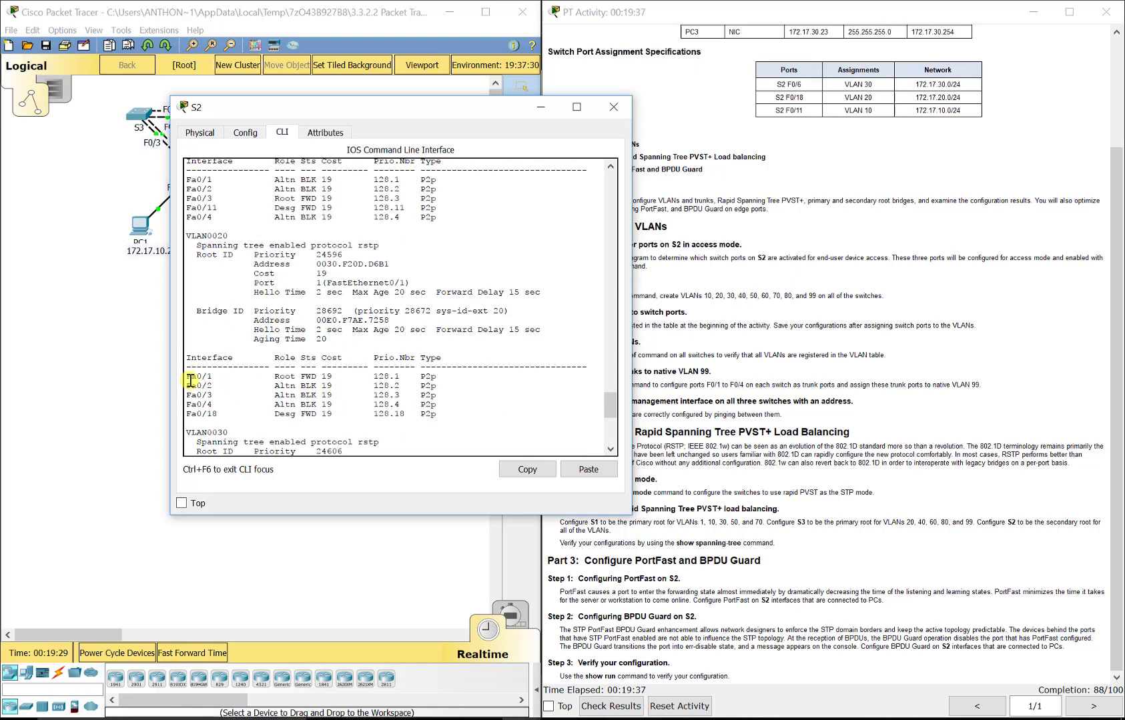
pyautogui.moveTo(191, 381); pyautogui.dragTo(290, 378)
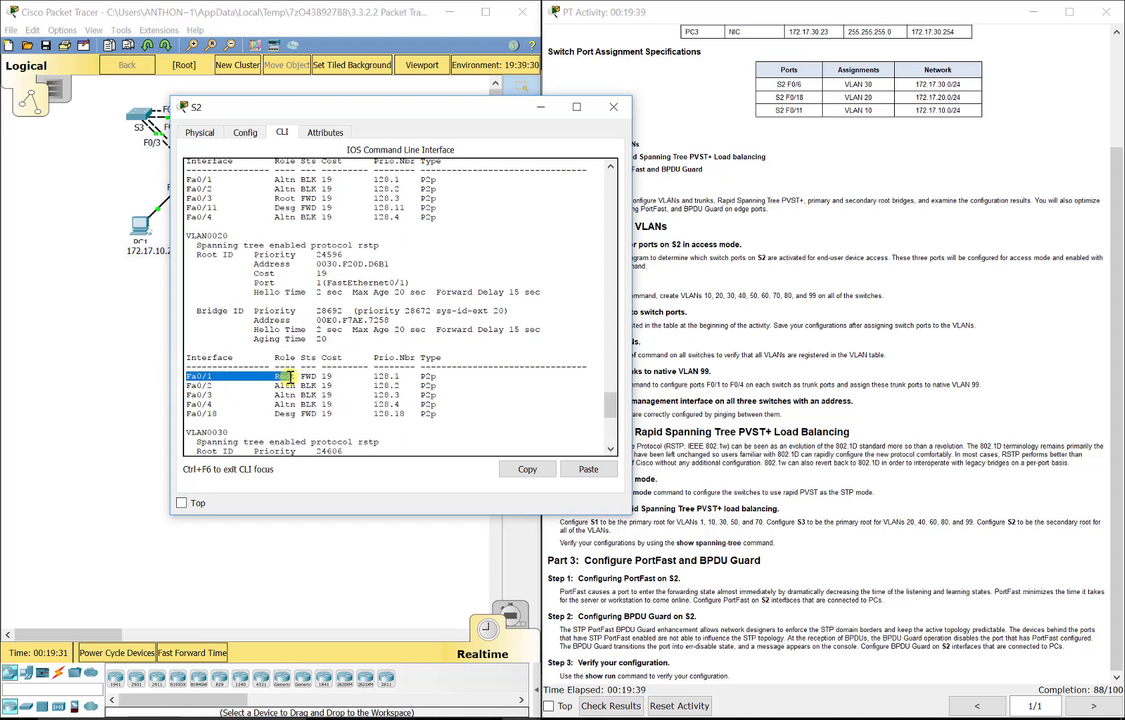
pyautogui.scroll(-9, 290, 378)
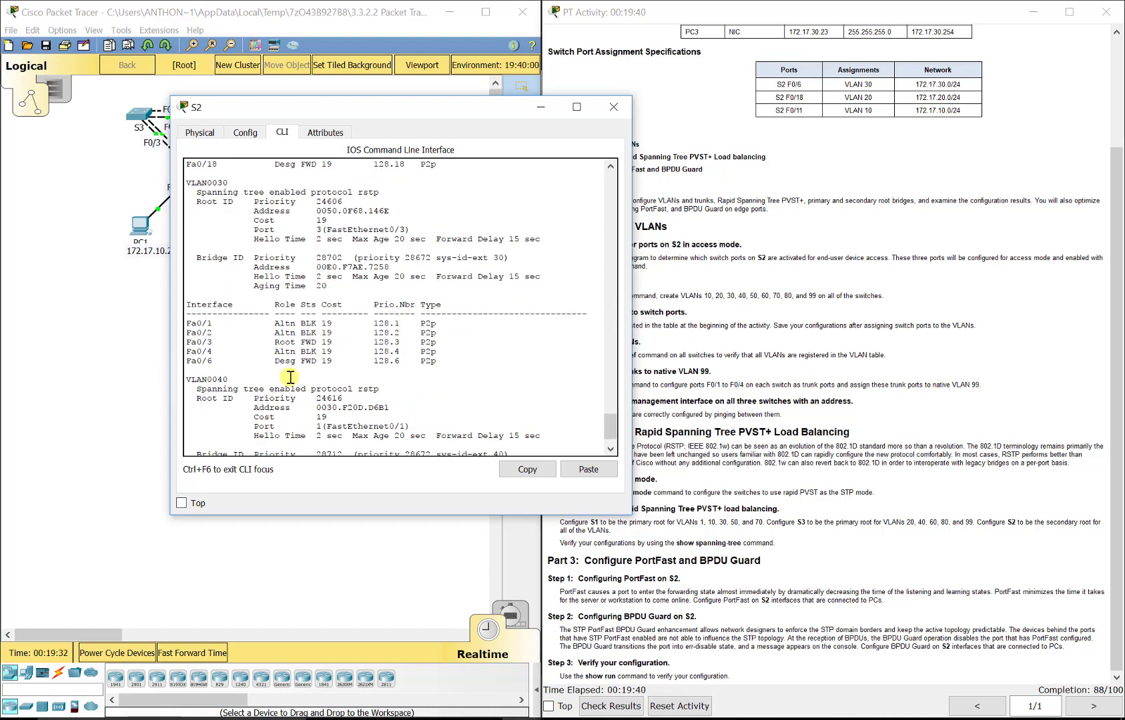
pyautogui.click(613, 109)
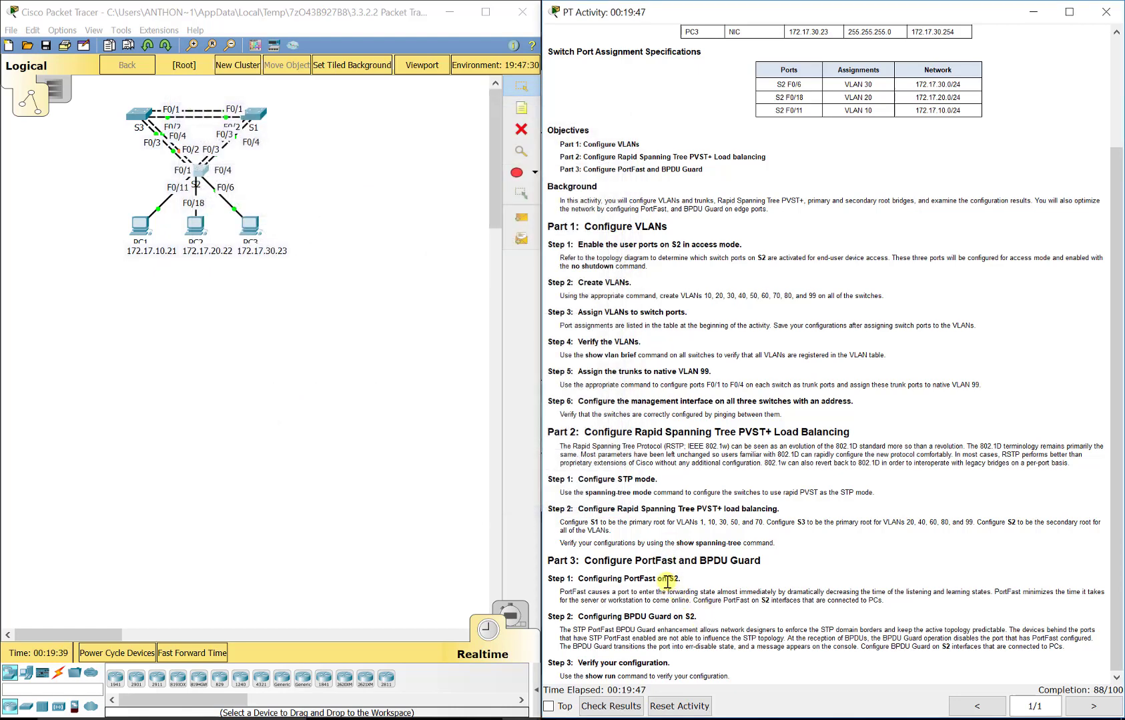
# Reopen S2's console and check its VLAN table with 'do show vlan brief'
pyautogui.click(200, 171)
pyautogui.moveTo(496, 200); pyautogui.dragTo(188, 166)
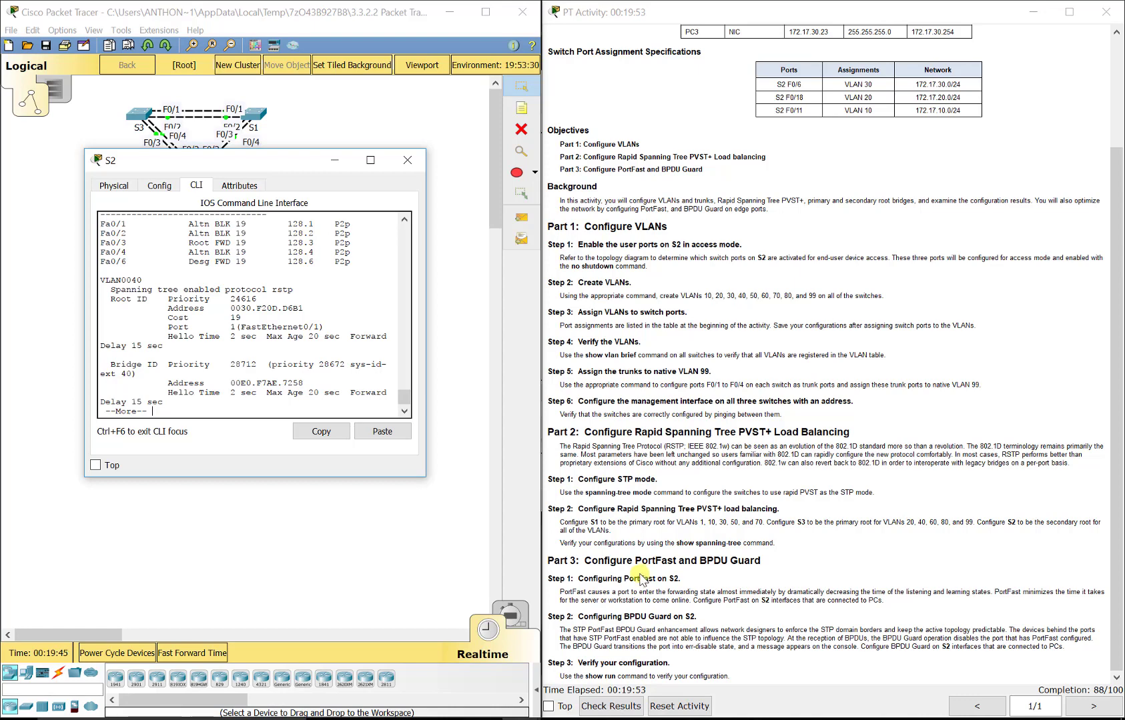
pyautogui.press('space')
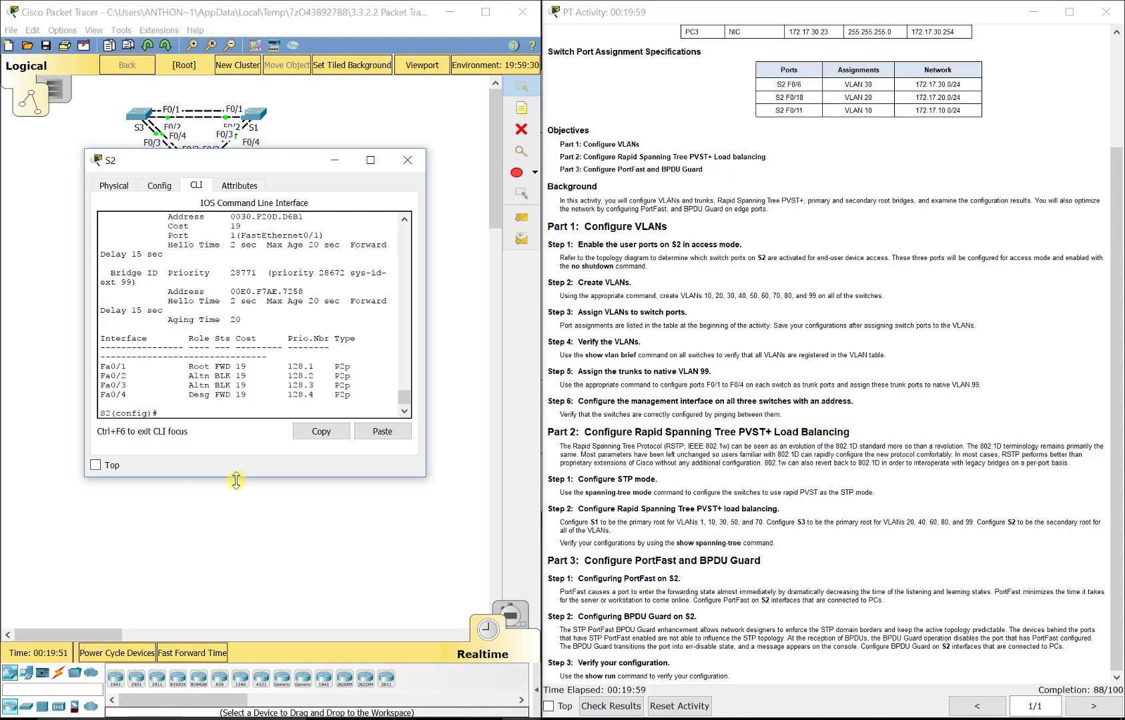
pyautogui.write('int fa0/6')
pyautogui.press('Return')
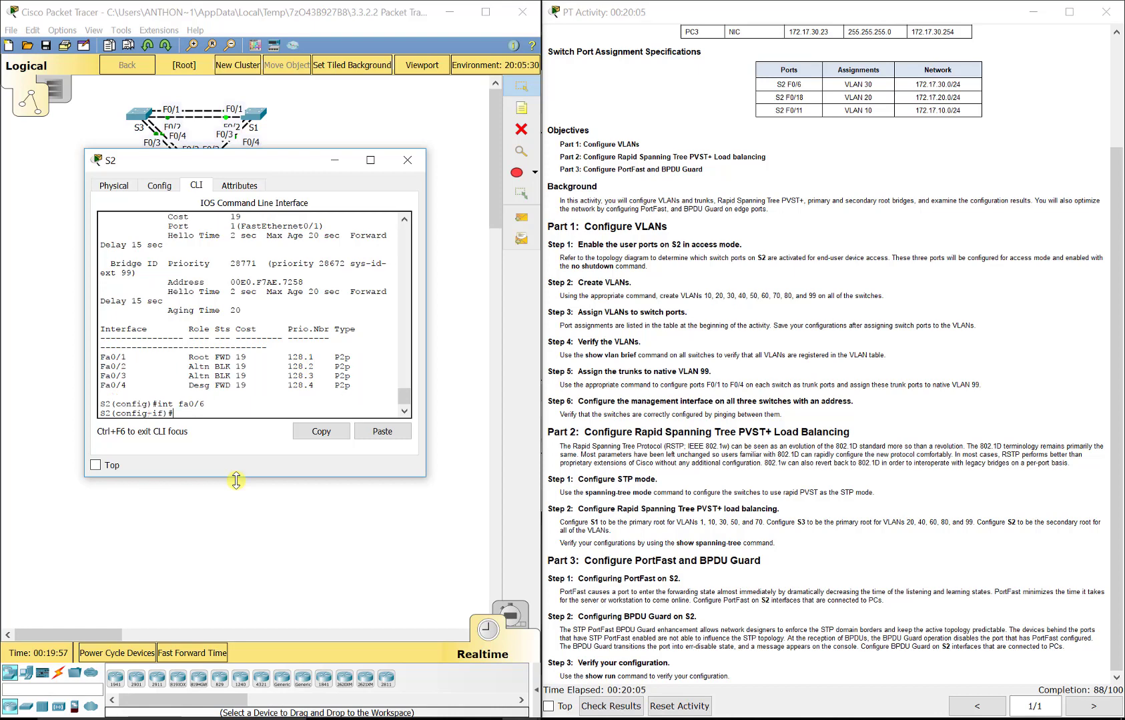
pyautogui.write('sw')
pyautogui.press('BackSpace')
pyautogui.press('BackSpace')
pyautogui.press('BackSpace')
pyautogui.press('BackSpace')
pyautogui.press('BackSpace')
pyautogui.write('do show vlan brief')
pyautogui.press('Return')
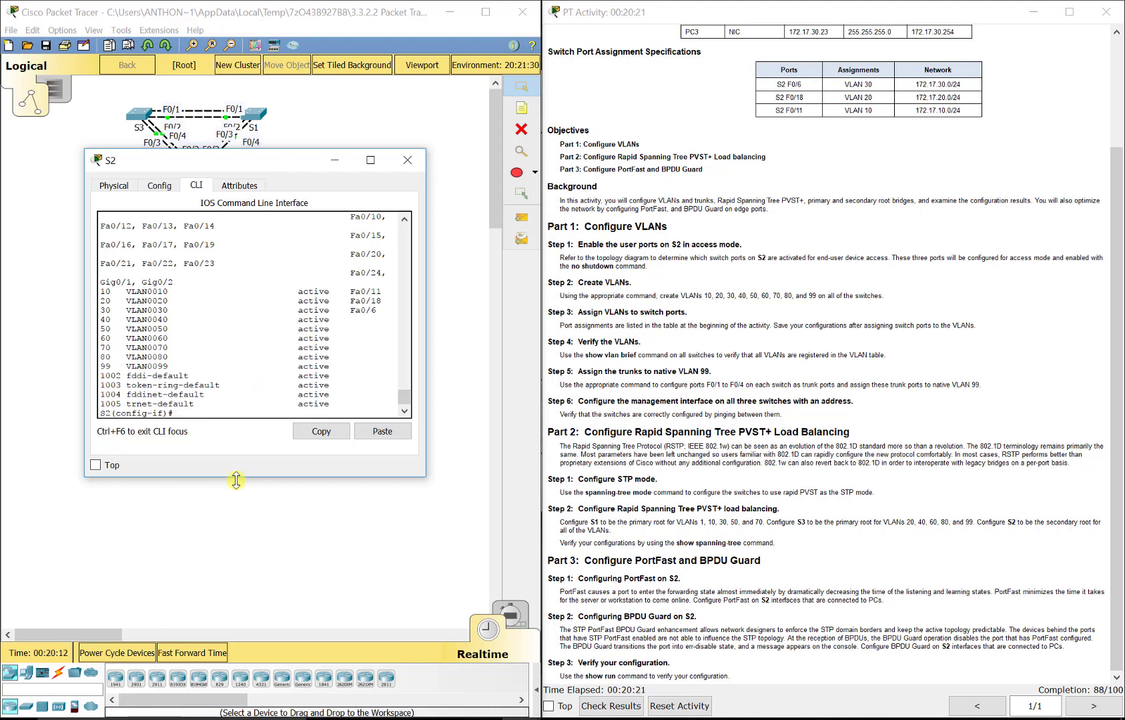
pyautogui.write('exit')
pyautogui.press('Return')
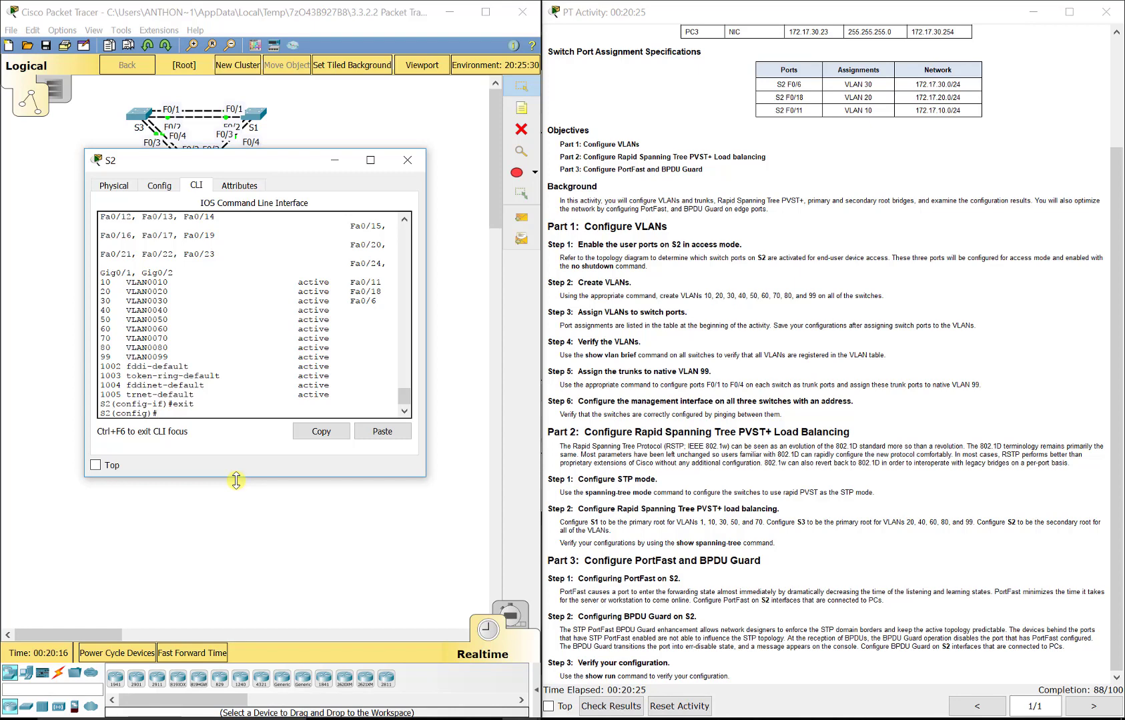
# Enter interface fa0/6 and type 'spanning-tree portfast' with its help options
pyautogui.write('int fa0/6')
pyautogui.press('Return')
pyautogui.write('s')
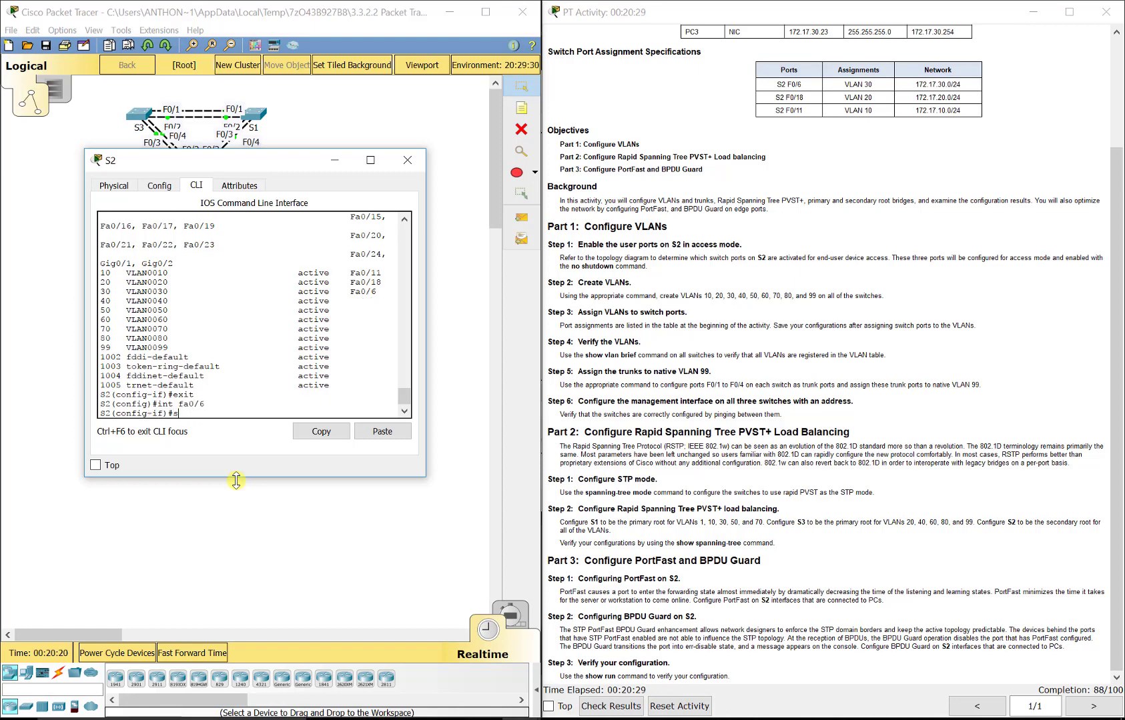
pyautogui.write('pa')
pyautogui.press('Tab')
pyautogui.write('?')
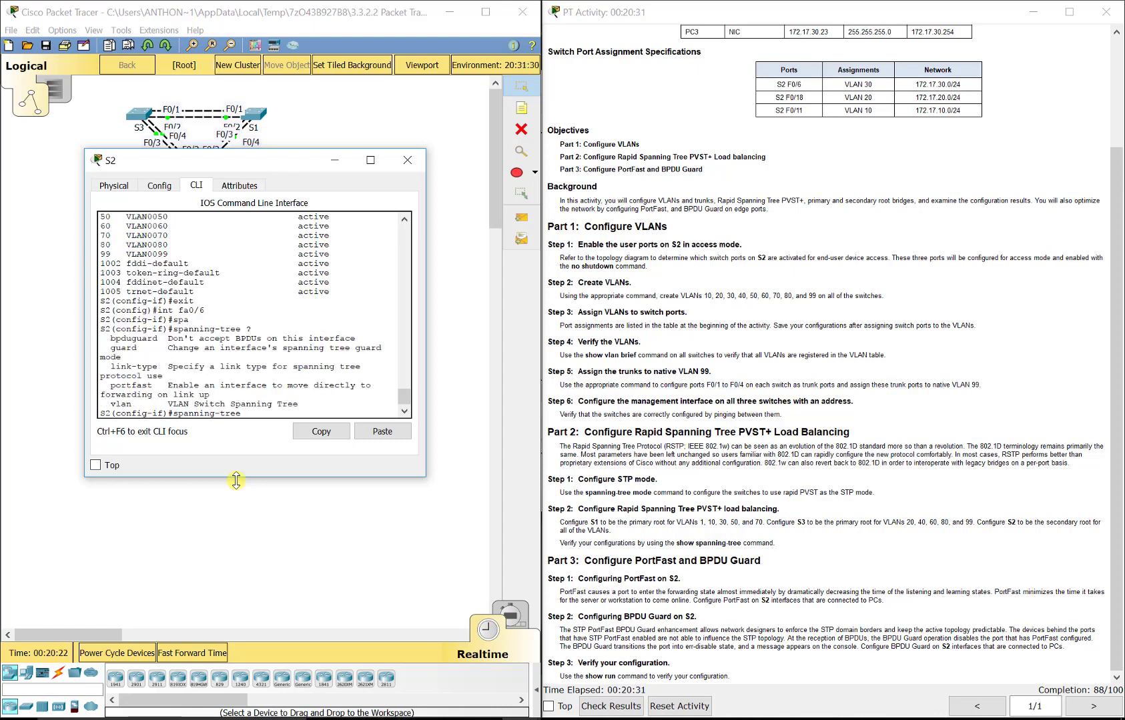
pyautogui.moveTo(426, 300); pyautogui.dragTo(632, 301)
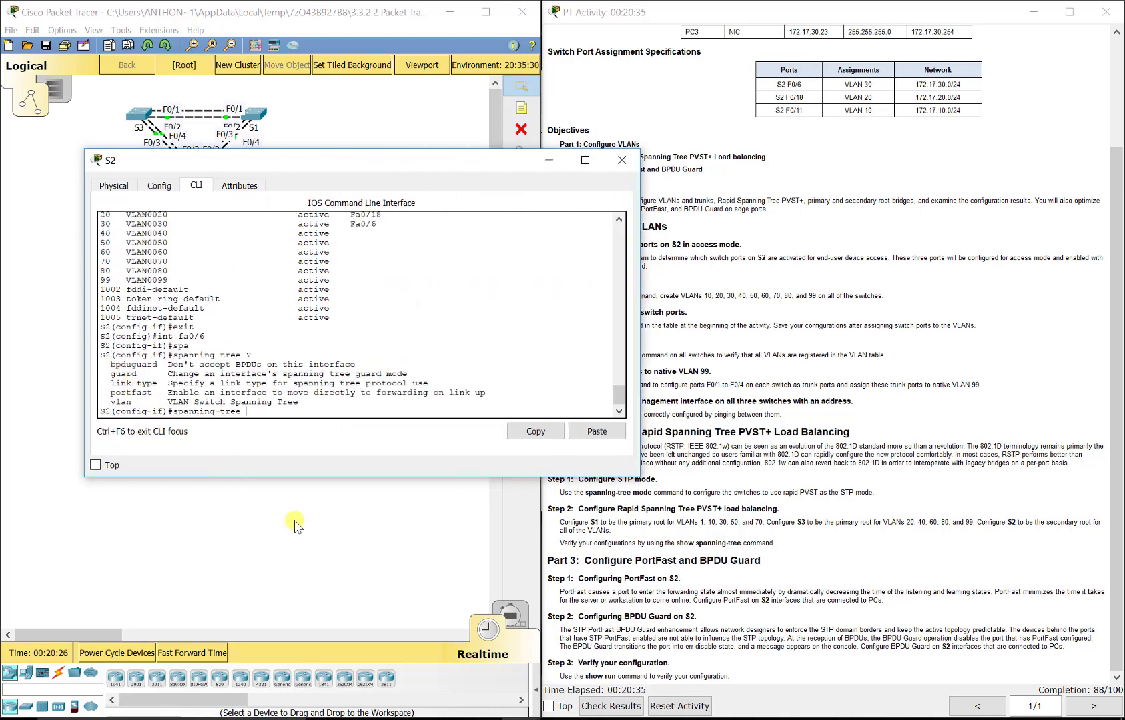
pyautogui.write('portfast ?')
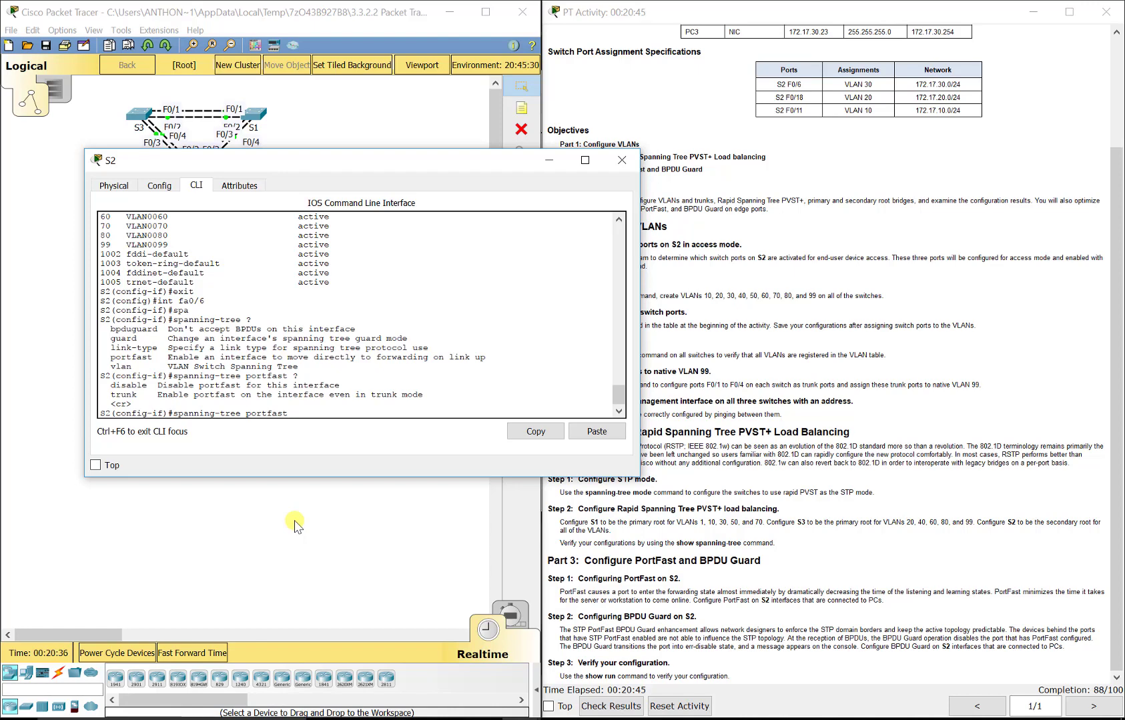
# Correct the mistyped 'enable' in the PortFast command and apply PortFast to S2's Fa0/6
pyautogui.press('BackSpace')
pyautogui.write('enabkle')
pyautogui.press('Return')
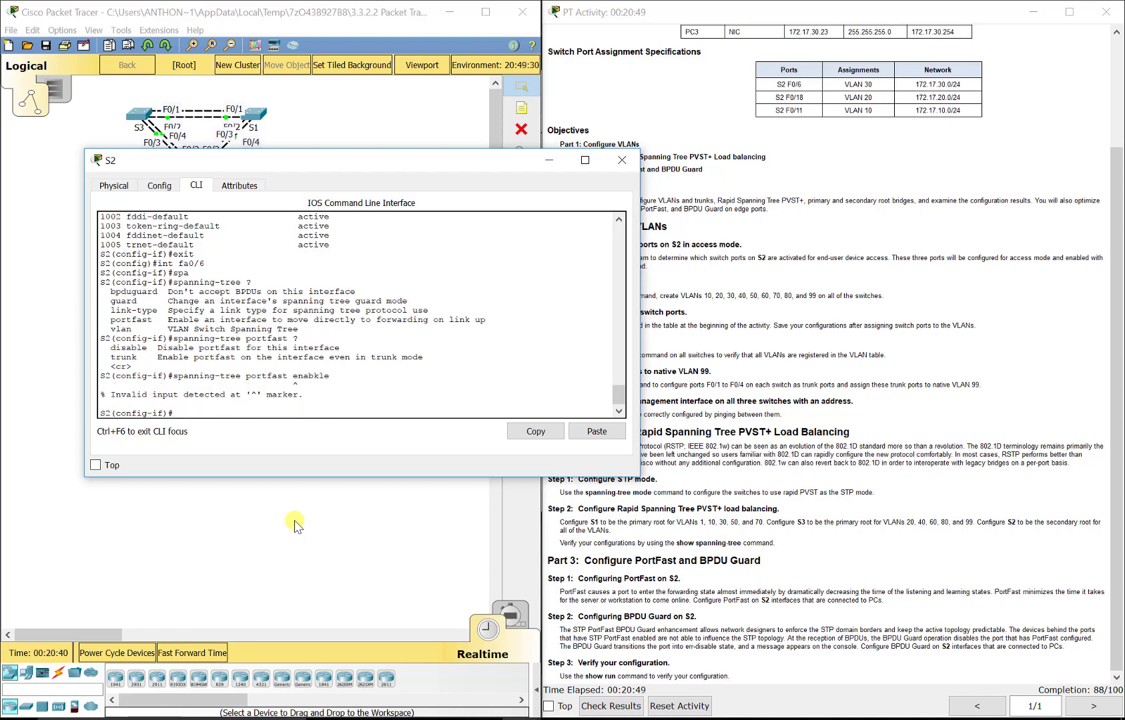
pyautogui.press('Up')
pyautogui.press('BackSpace')
pyautogui.press('BackSpace')
pyautogui.press('BackSpace')
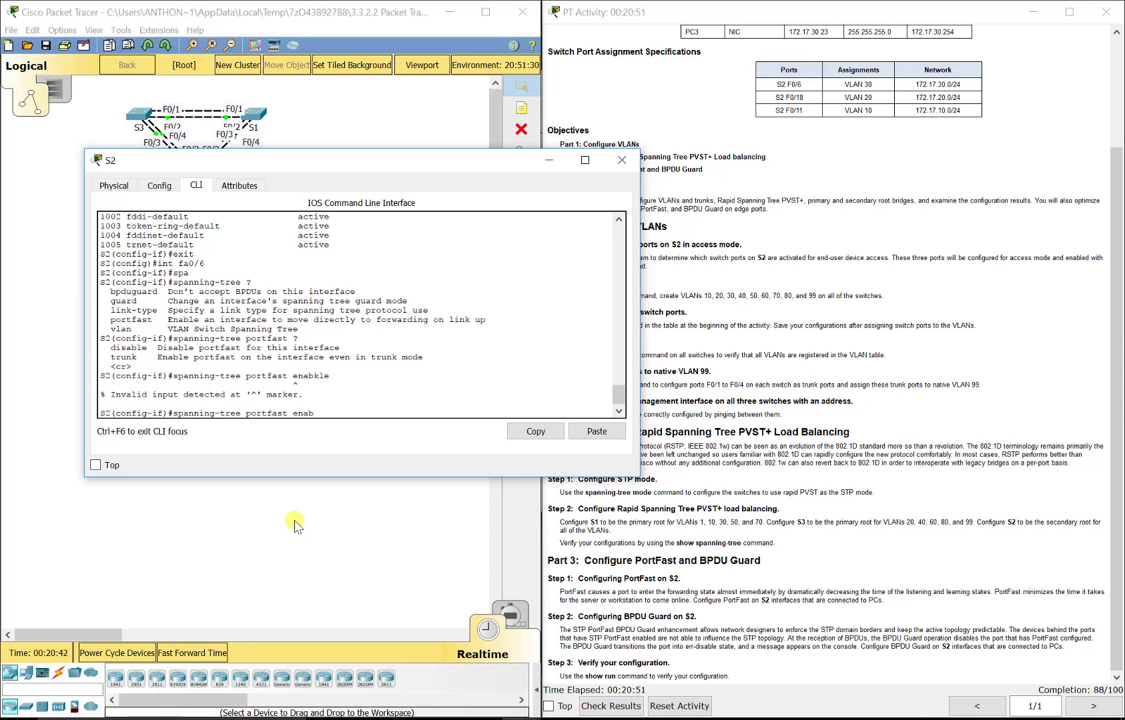
pyautogui.write('le')
pyautogui.press('Return')
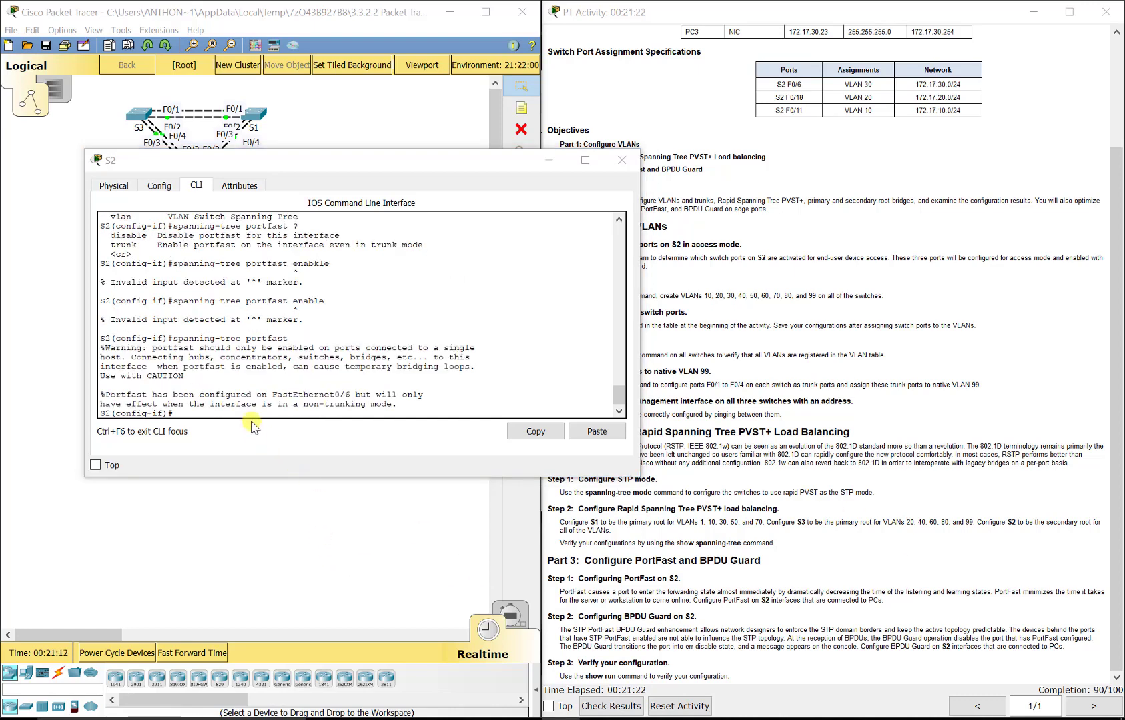
pyautogui.click(252, 427)
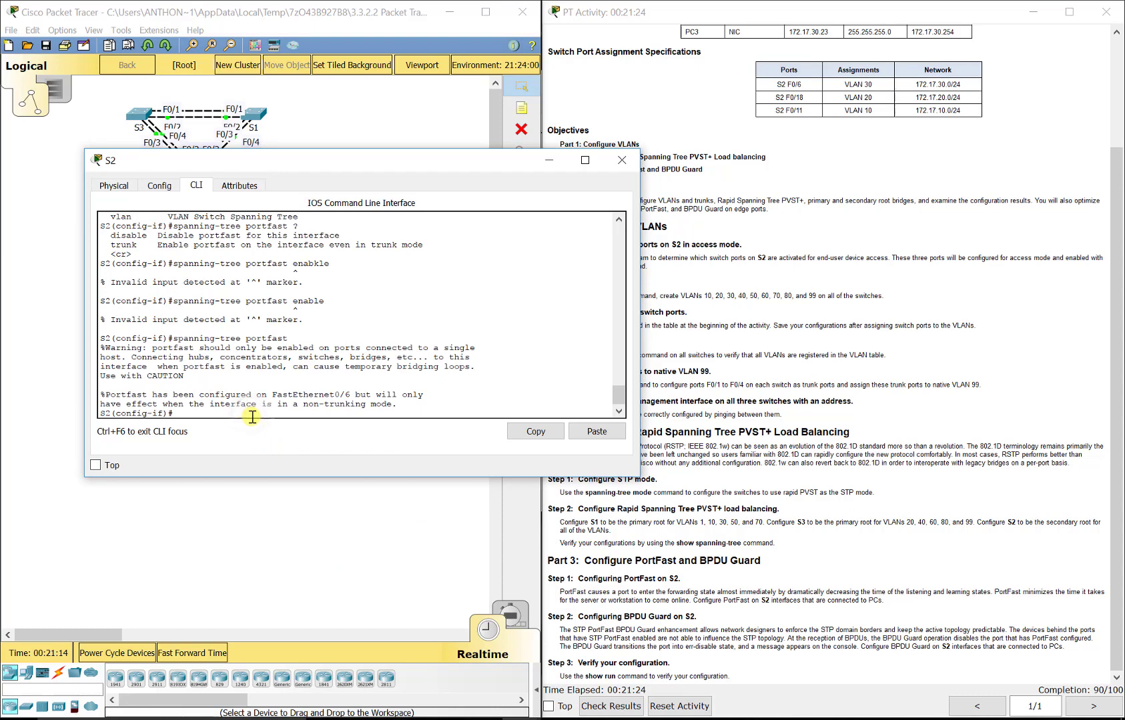
pyautogui.press('Up')
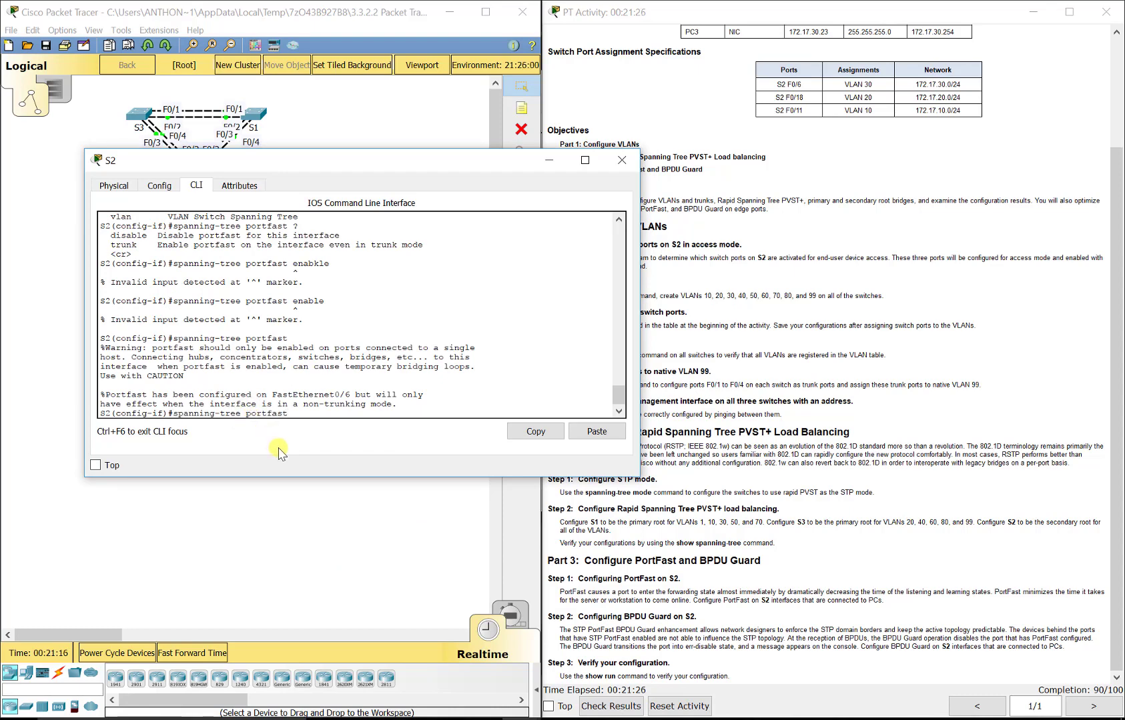
pyautogui.press('Return')
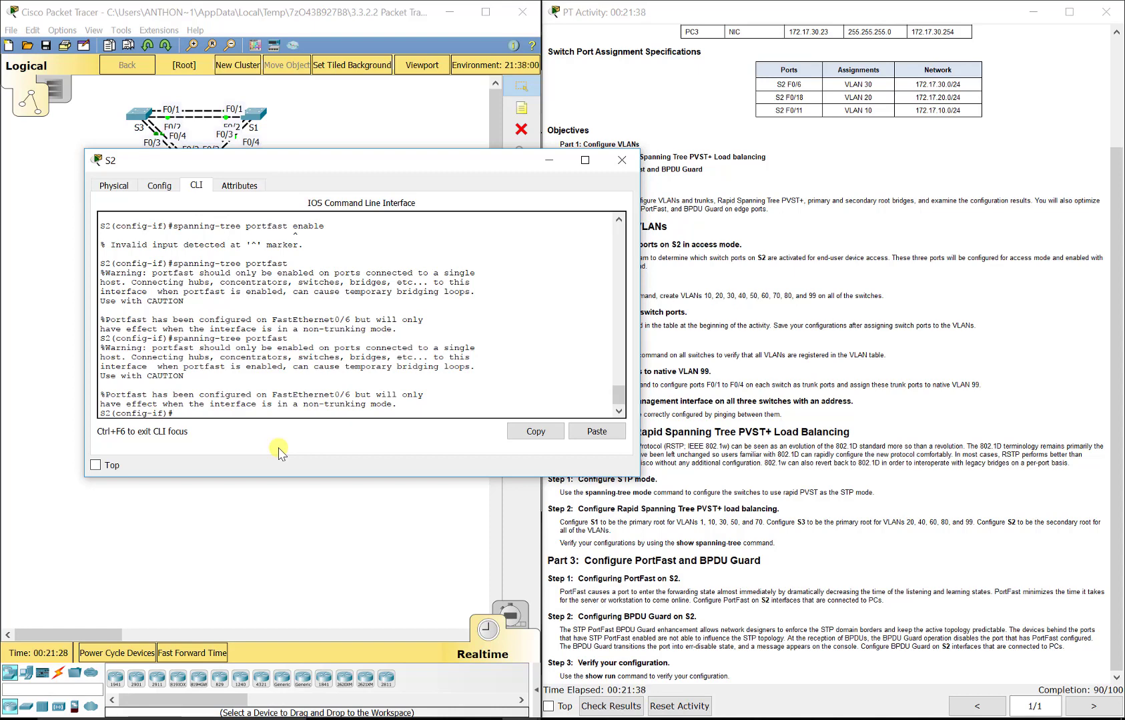
# Enable 'spanning-tree portfast' on S2 interface Fa0/11, then exit the interface
pyautogui.write('int fa0/11')
pyautogui.press('Return')
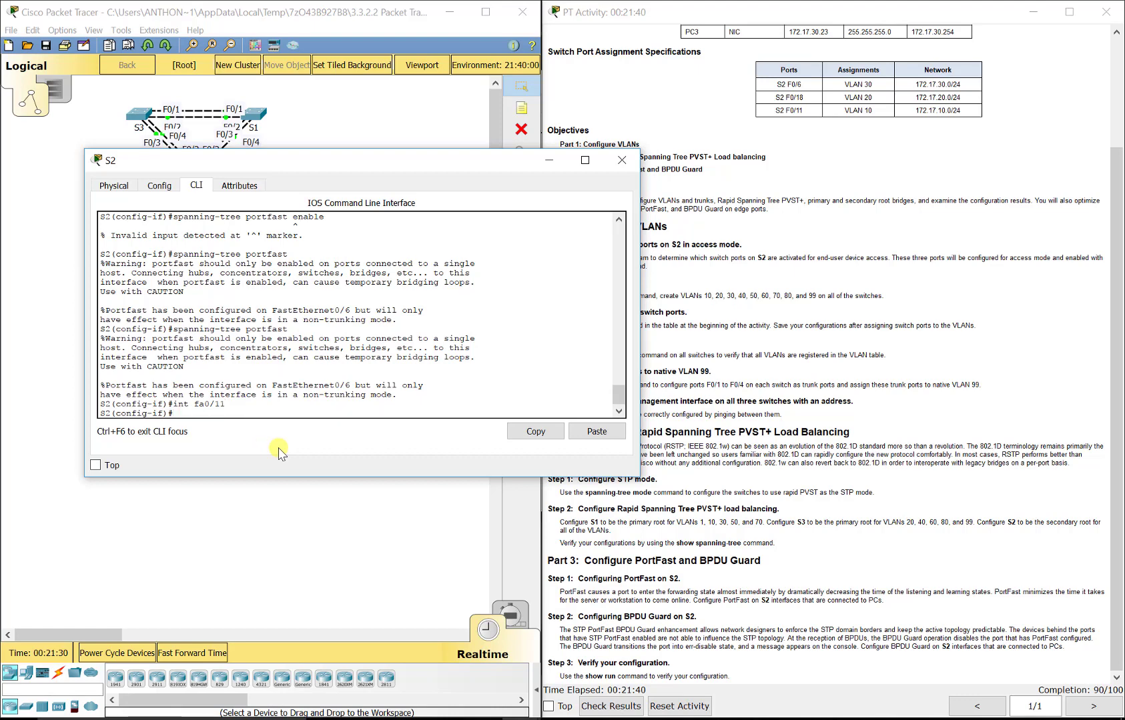
pyautogui.write('spanning-tree portfast')
pyautogui.press('Return')
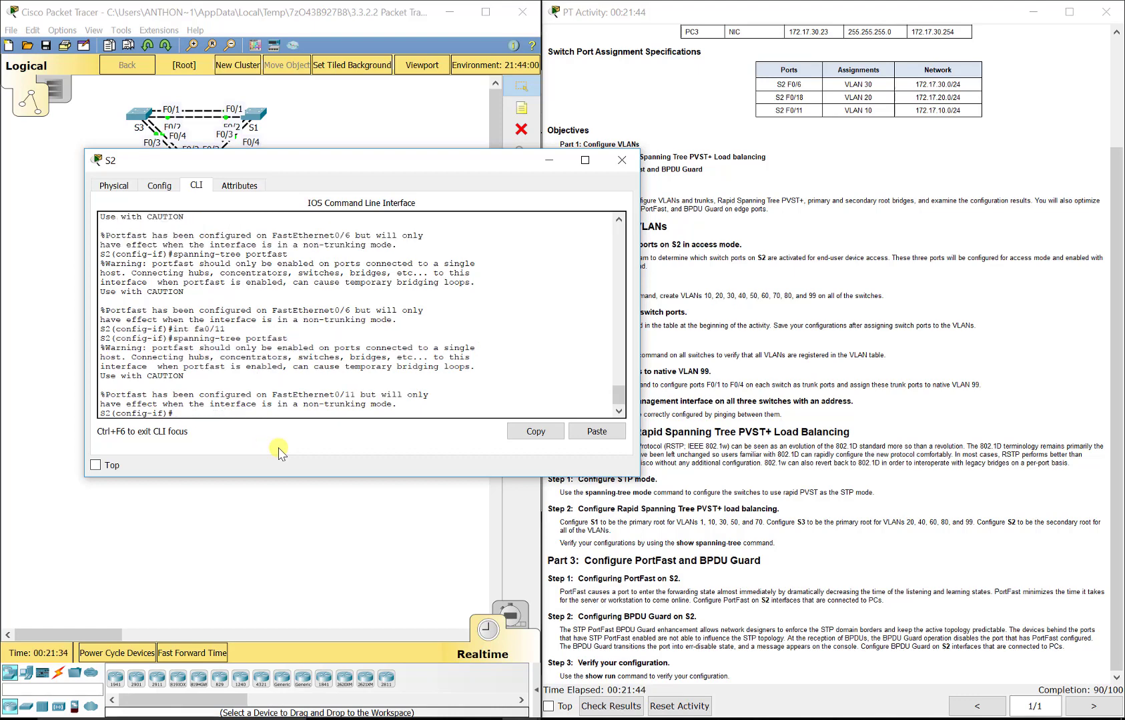
pyautogui.write('exit')
pyautogui.press('Return')
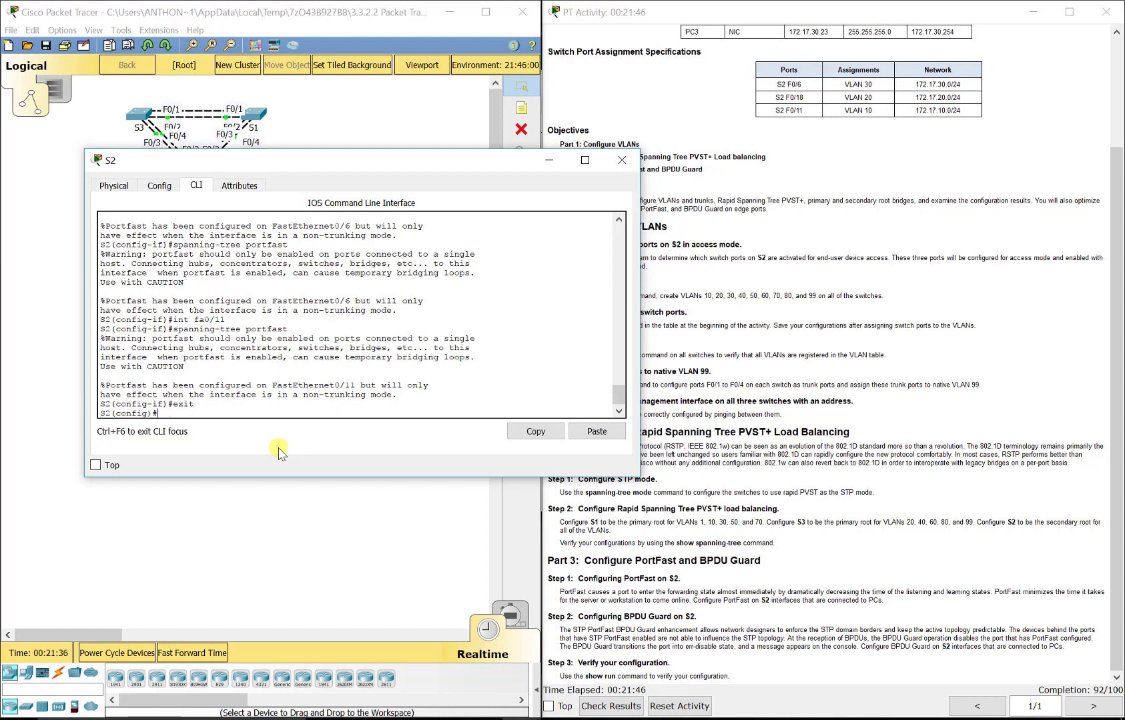
# Enable 'spanning-tree portfast' on S2 interface Fa0/18, then exit the interface
pyautogui.write('int fa0/.1')
pyautogui.press('BackSpace')
pyautogui.press('BackSpace')
pyautogui.write('18')
pyautogui.press('Return')
pyautogui.write('s')
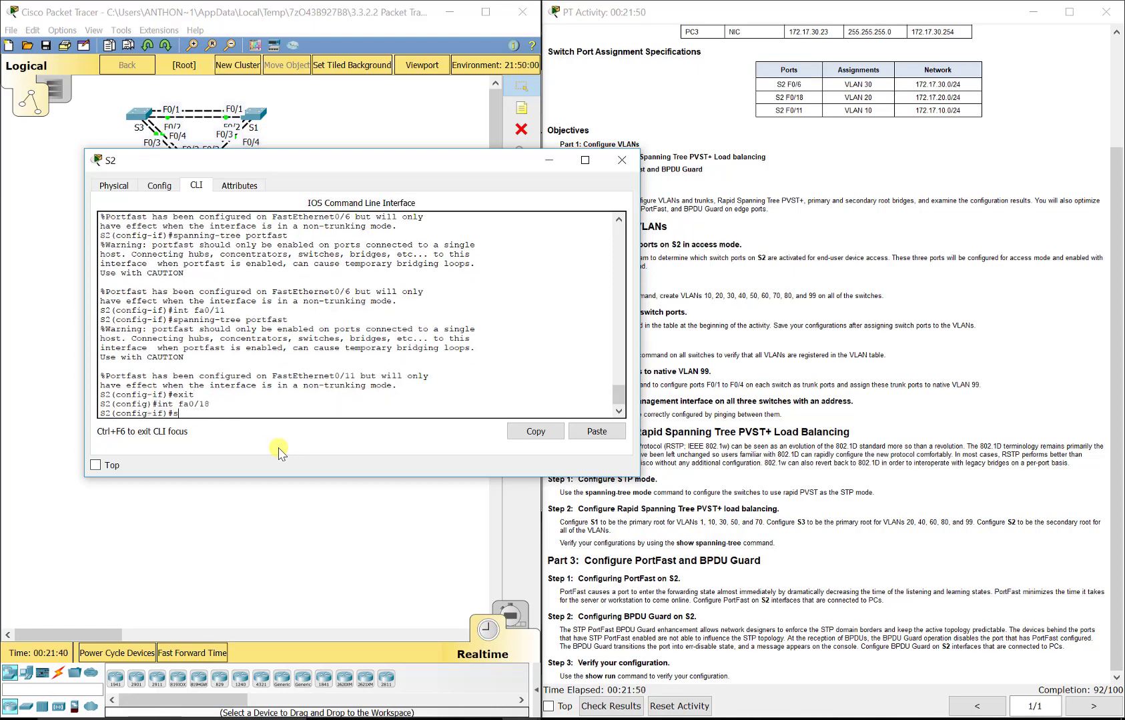
pyautogui.write('panning-tree portfast')
pyautogui.press('Return')
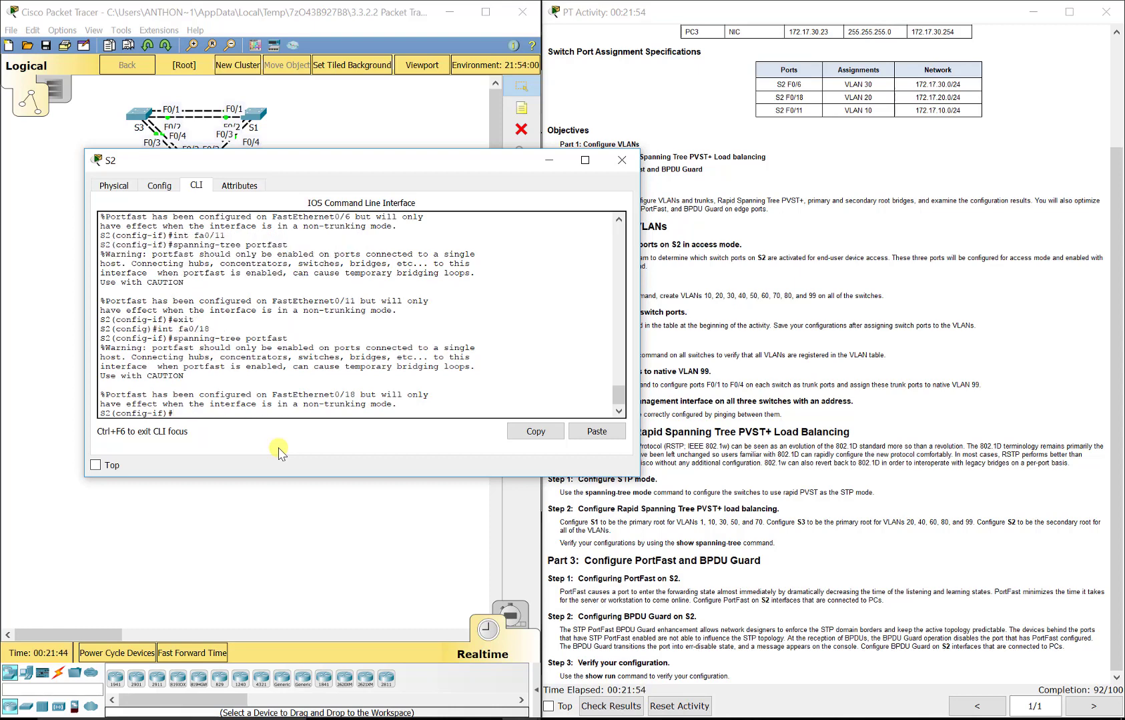
pyautogui.write('exit')
pyautogui.press('Return')
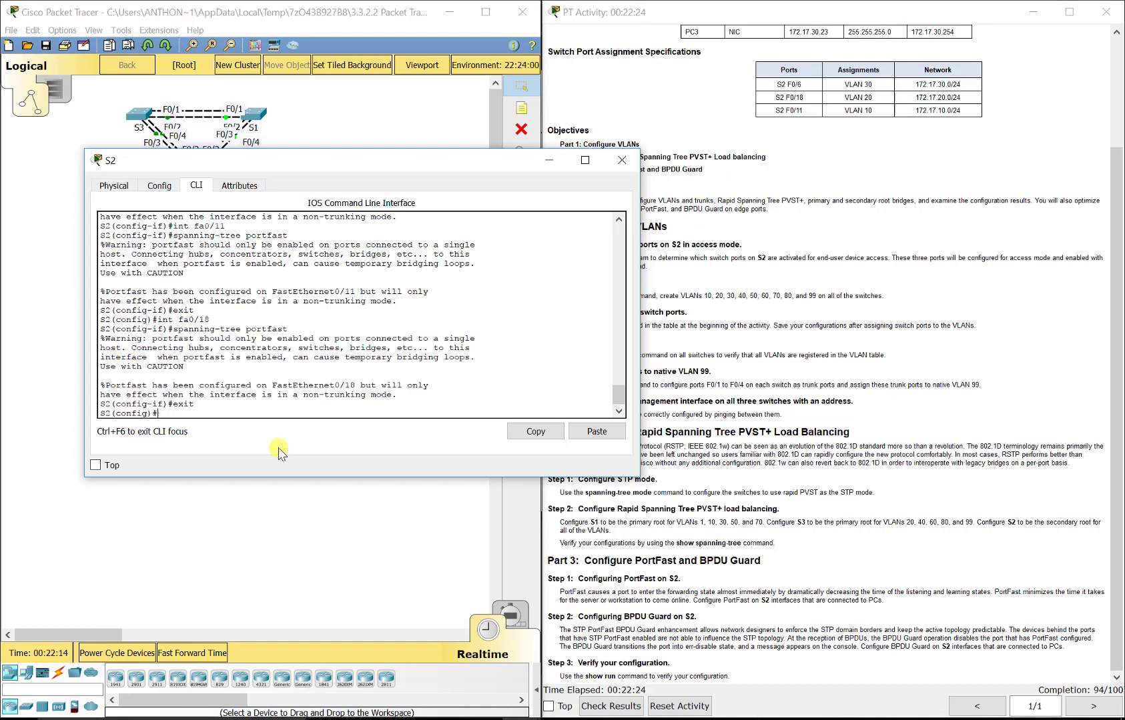
# Enable 'spanning-tree bpduguard enable' on S2 interface Fa0/6, then exit the interface
pyautogui.moveTo(275, 170); pyautogui.dragTo(263, 283)
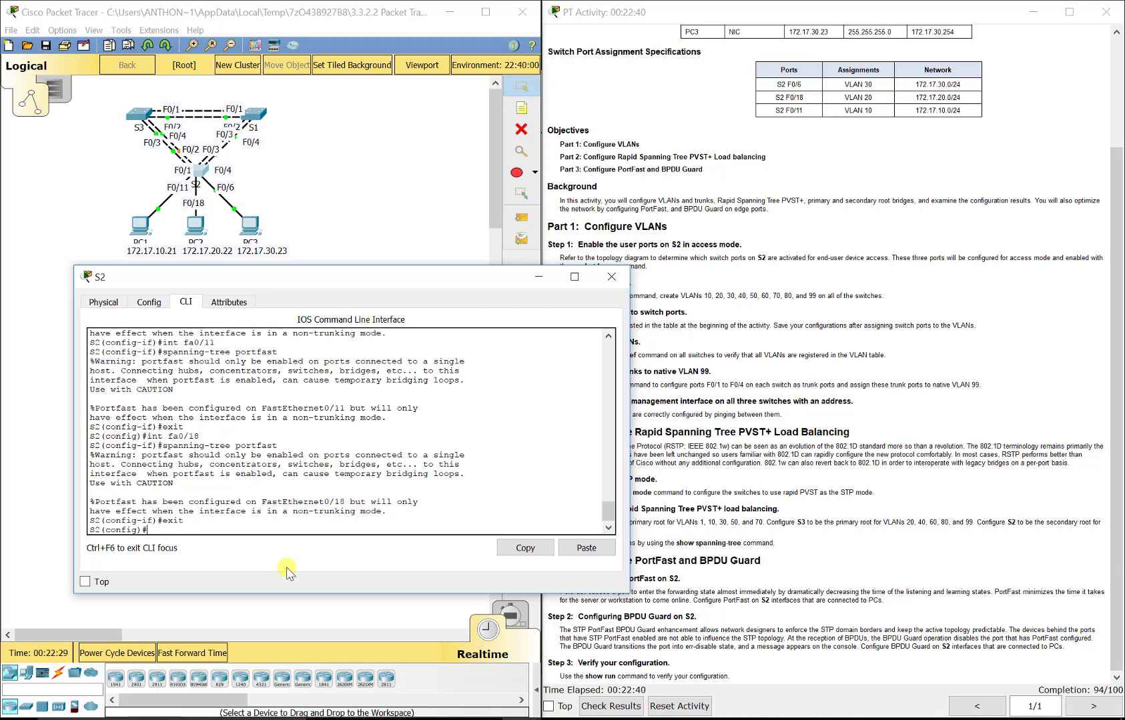
pyautogui.write('int fa0/6')
pyautogui.press('Return')
pyautogui.write('s')
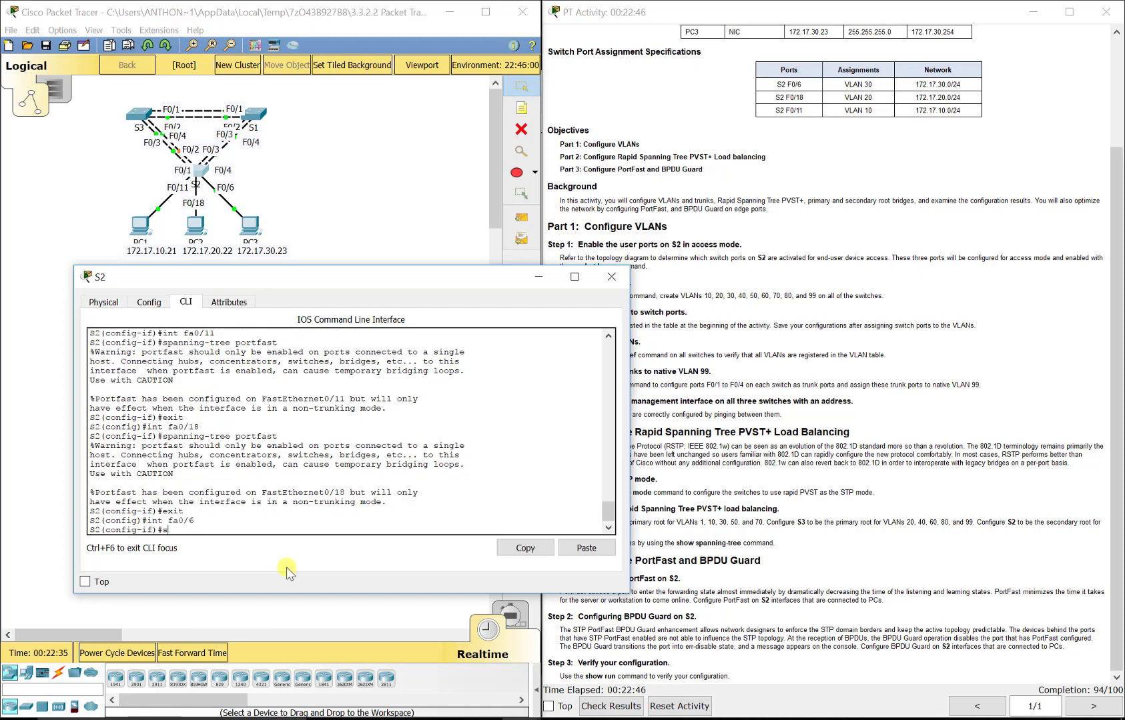
pyautogui.write('panning-tree ?')
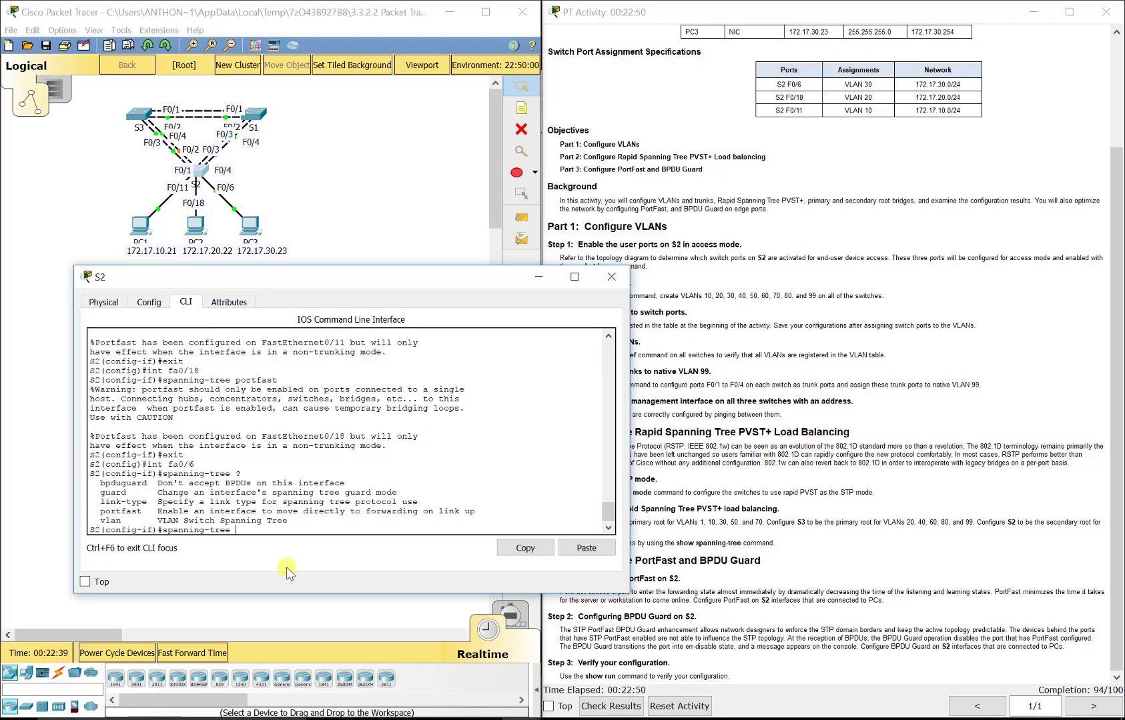
pyautogui.write('bpd')
pyautogui.press('Tab')
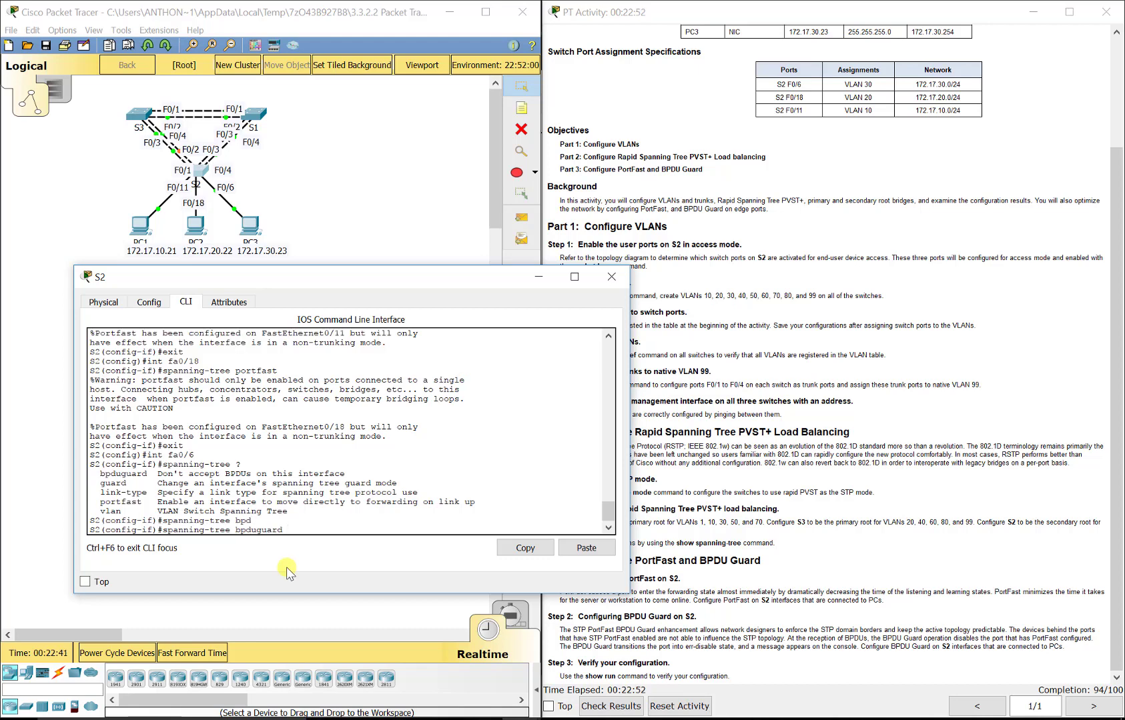
pyautogui.write('?')
pyautogui.write('enable')
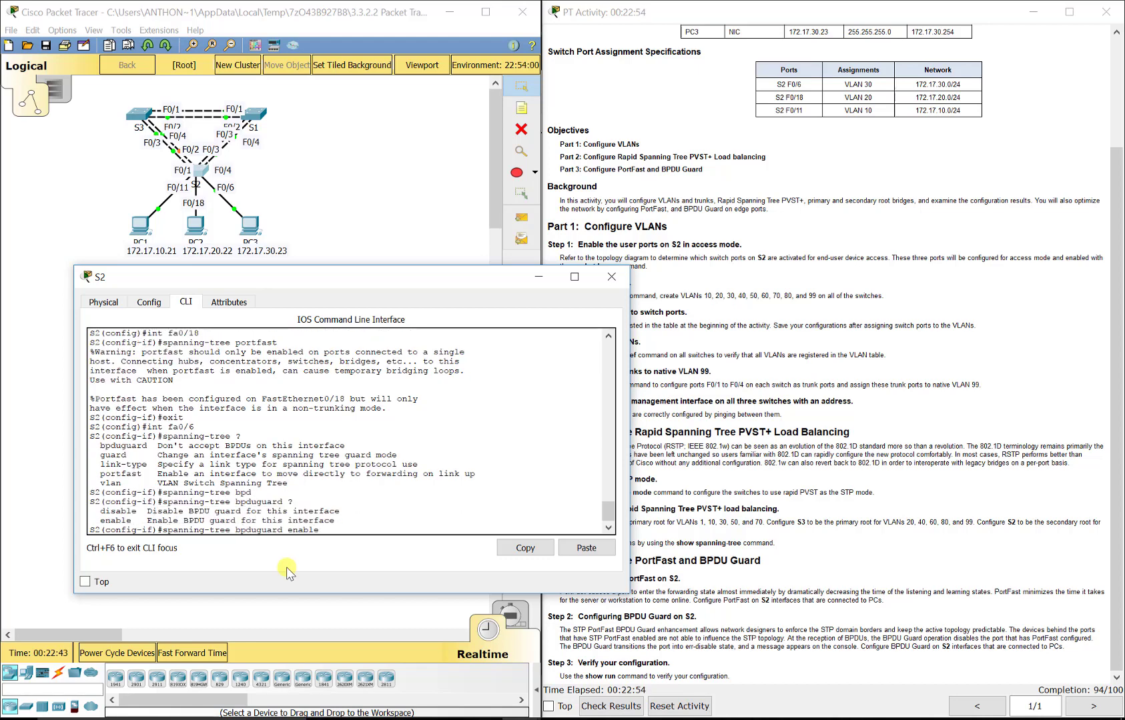
pyautogui.press('Return')
pyautogui.write('exit')
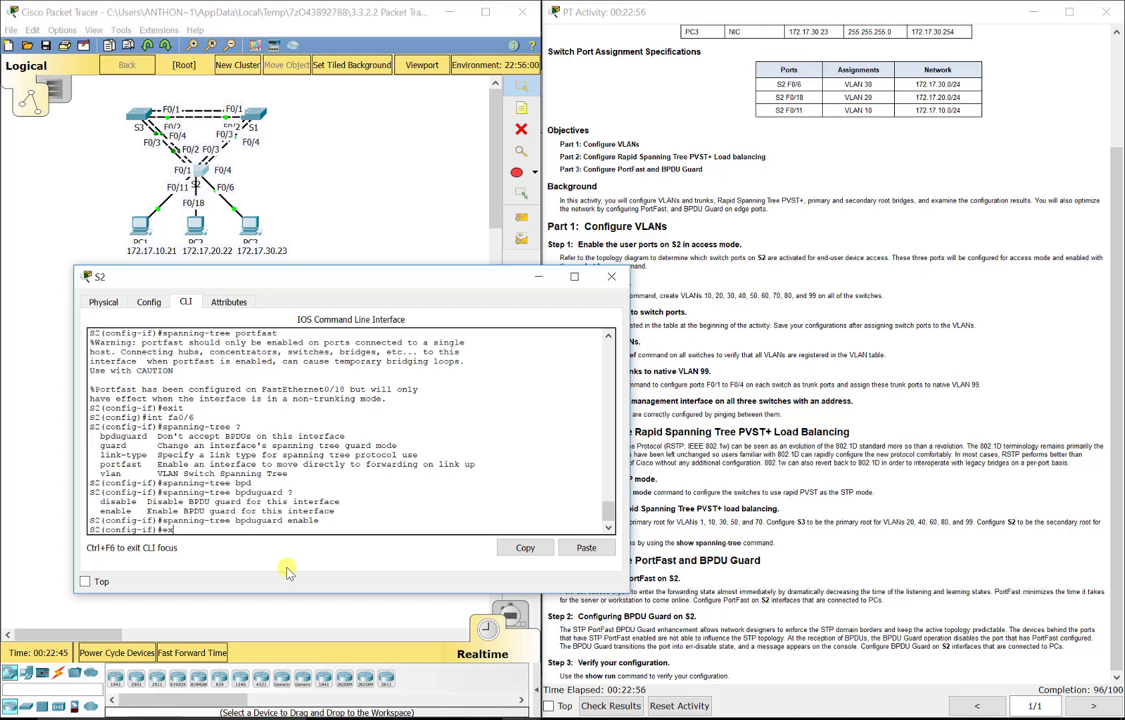
pyautogui.press('Return')
# Enable 'spanning-tree bpduguard enable' on S2 interface Fa0/11, then exit the interface
pyautogui.write('int fa0/11')
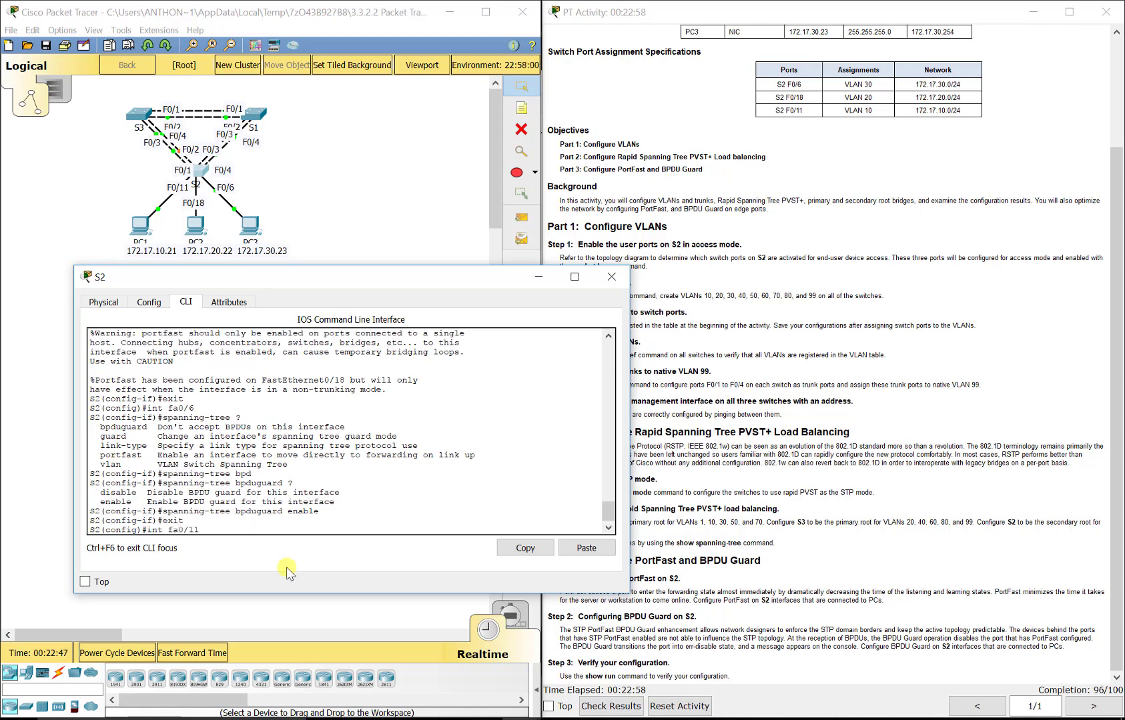
pyautogui.press('Return')
pyautogui.write('spa')
pyautogui.press('Tab')
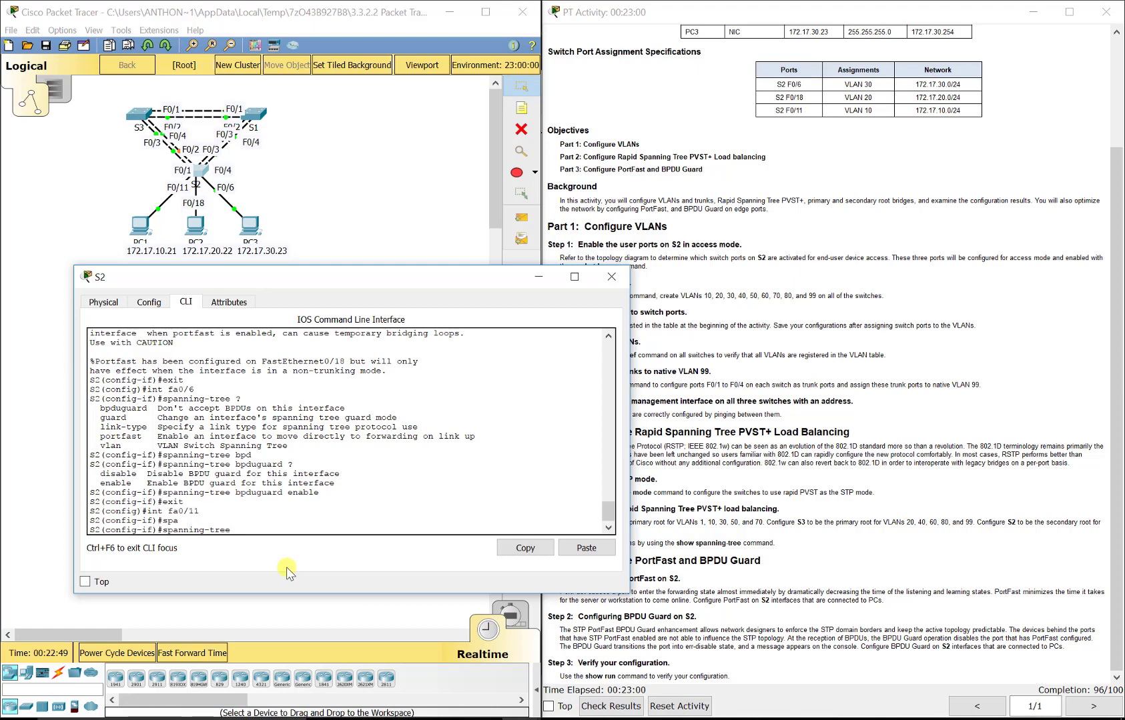
pyautogui.write('bp')
pyautogui.press('Tab')
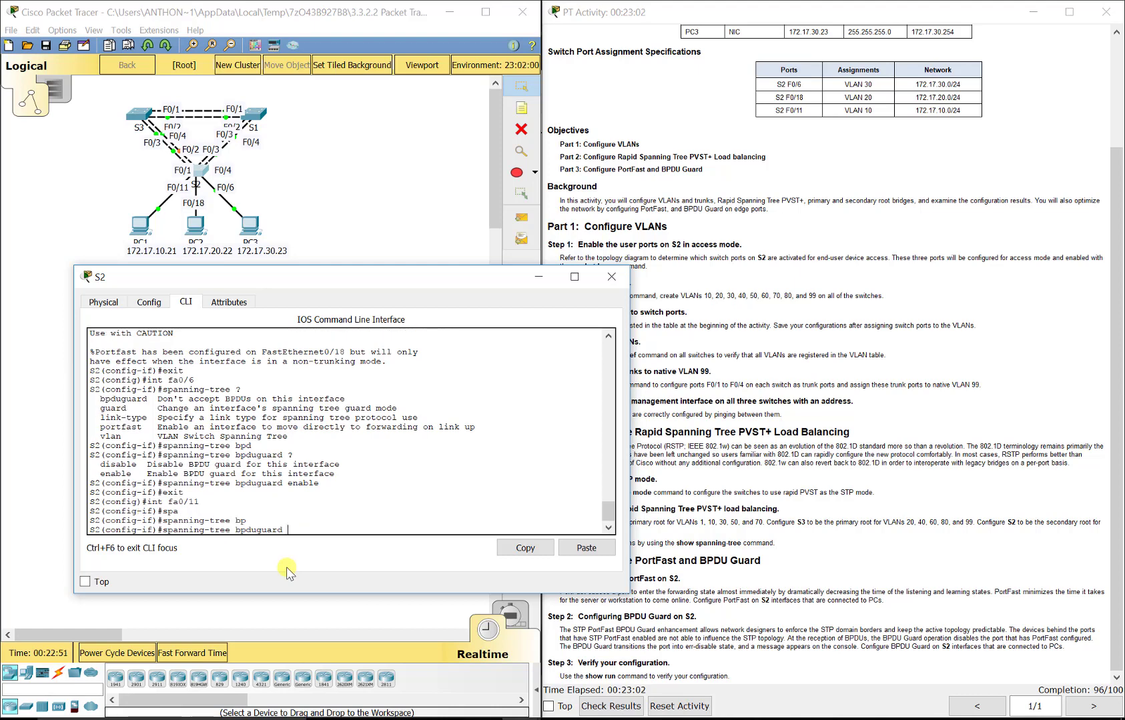
pyautogui.write('enable')
pyautogui.press('Return')
pyautogui.write('exit')
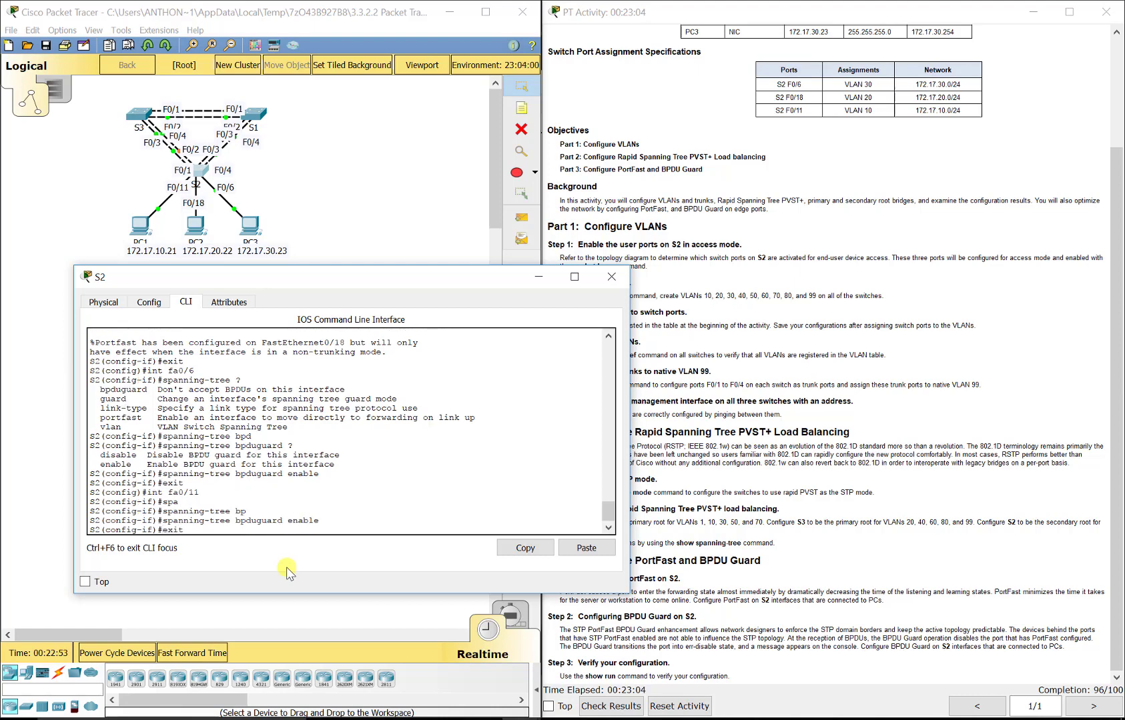
pyautogui.press('Return')
# Enable 'spanning-tree bpduguard enable' on S2 interface Fa0/18, then exit the interface
pyautogui.write('int fa0/18')
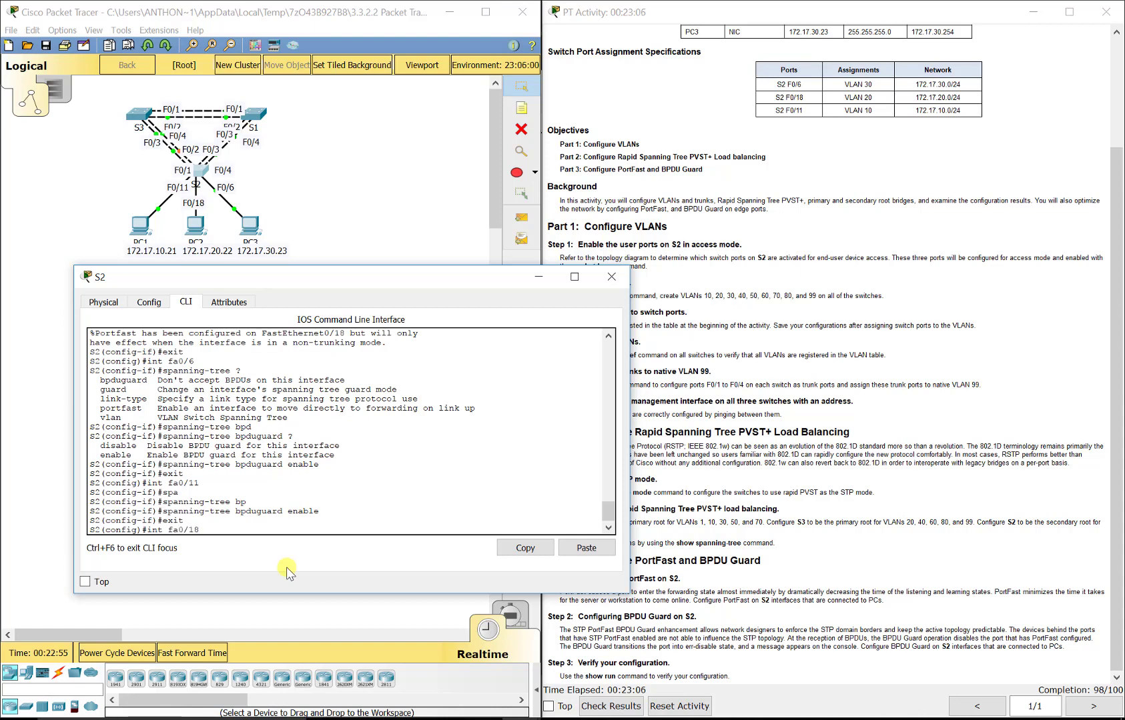
pyautogui.press('Return')
pyautogui.write('spann')
pyautogui.press('Tab')
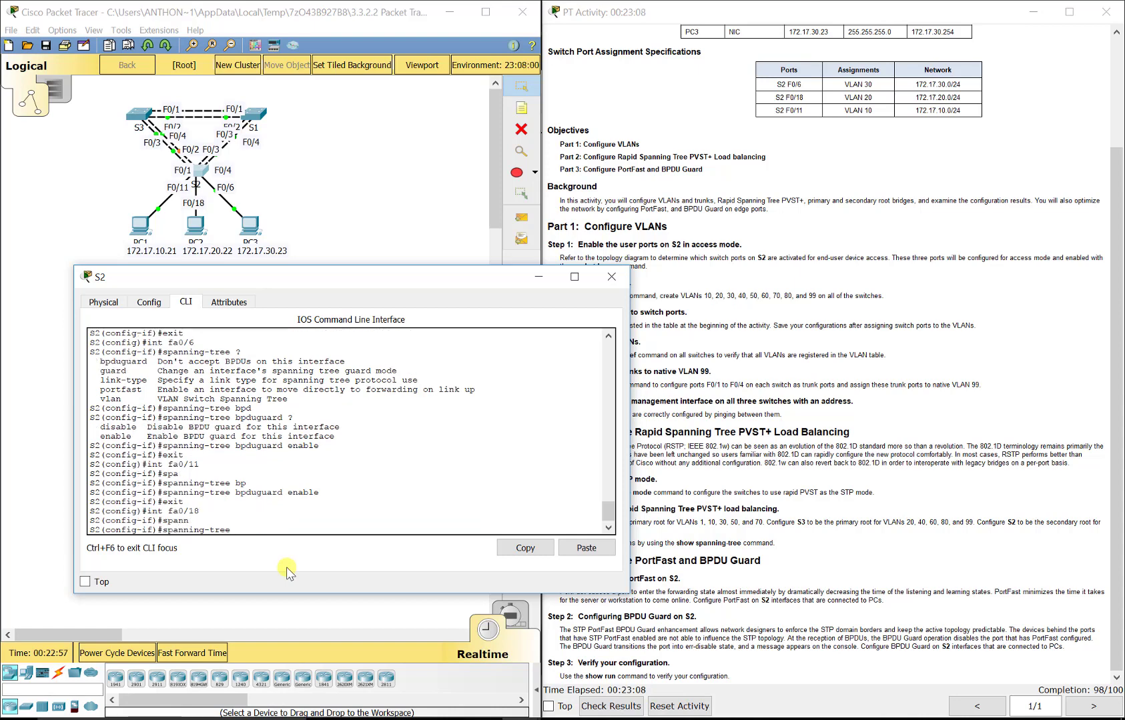
pyautogui.write('bpdu')
pyautogui.press('Tab')
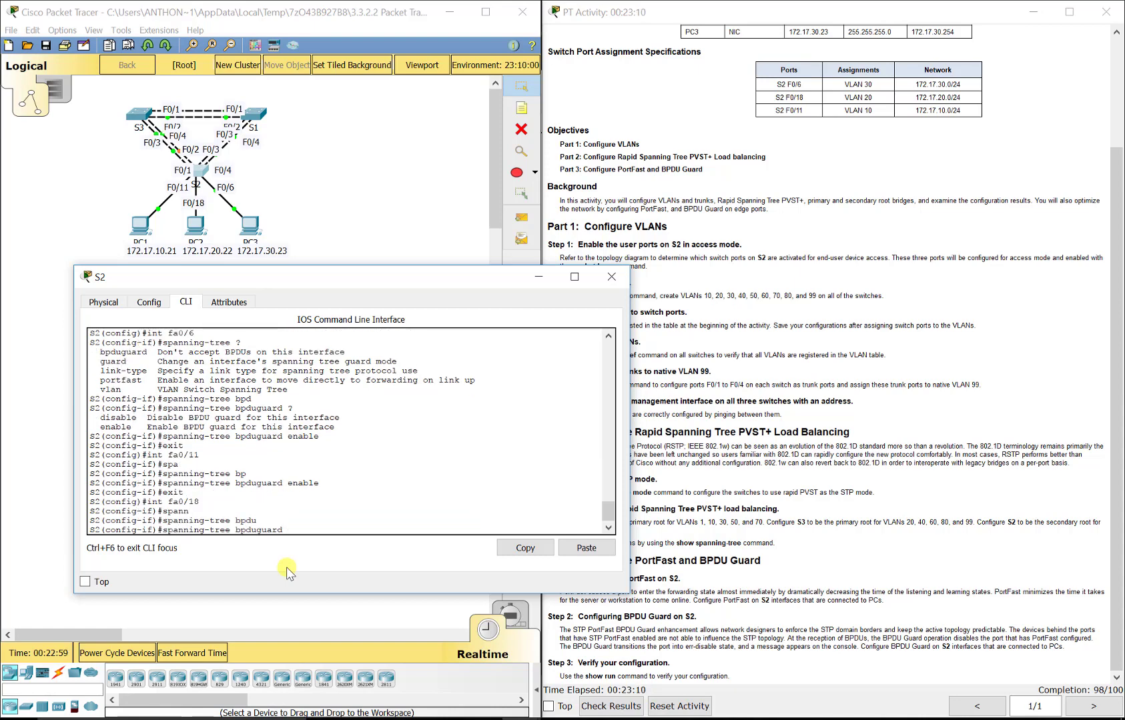
pyautogui.write('enable')
pyautogui.press('Return')
pyautogui.write('ei')
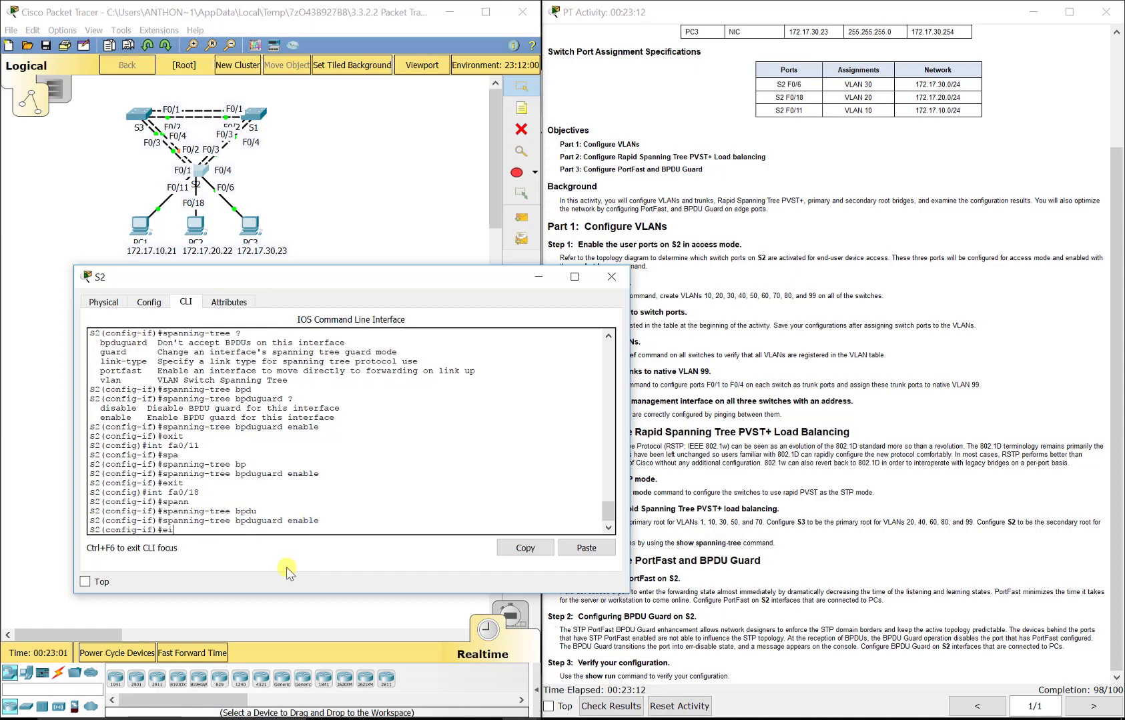
pyautogui.press('BackSpace')
pyautogui.write('xit')
pyautogui.press('Return')
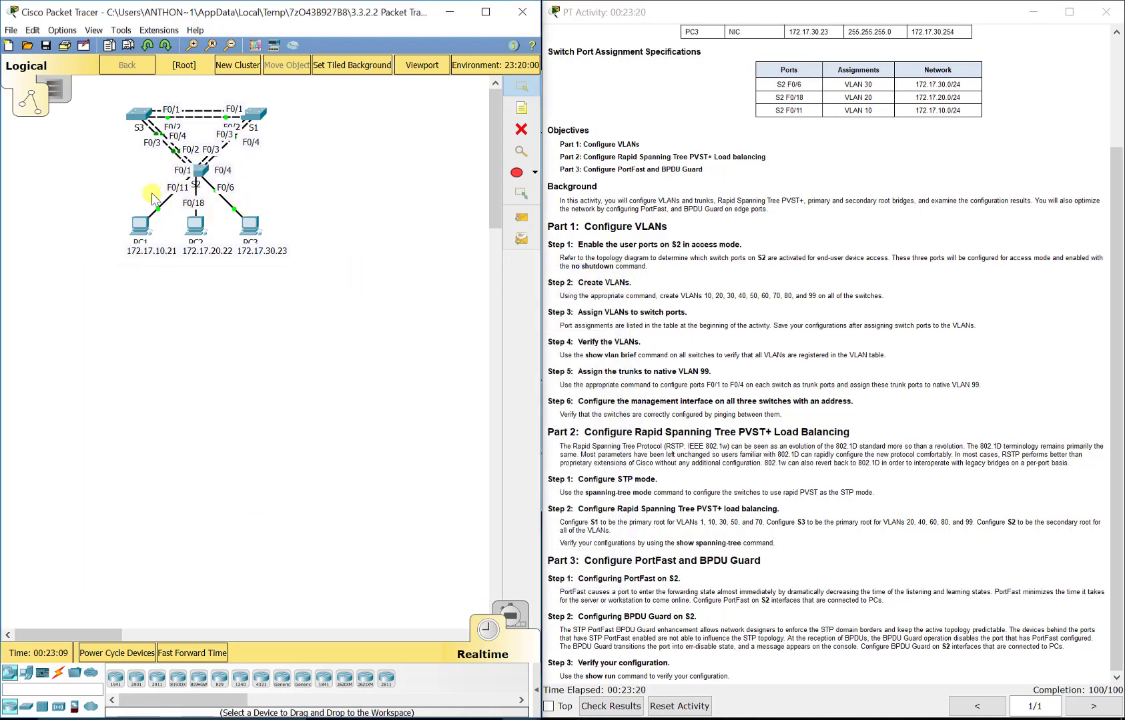
# Scroll the PT Activity instructions back up to the Configuring Rapid PVST+ title and Addressing Table
pyautogui.click(757, 572)
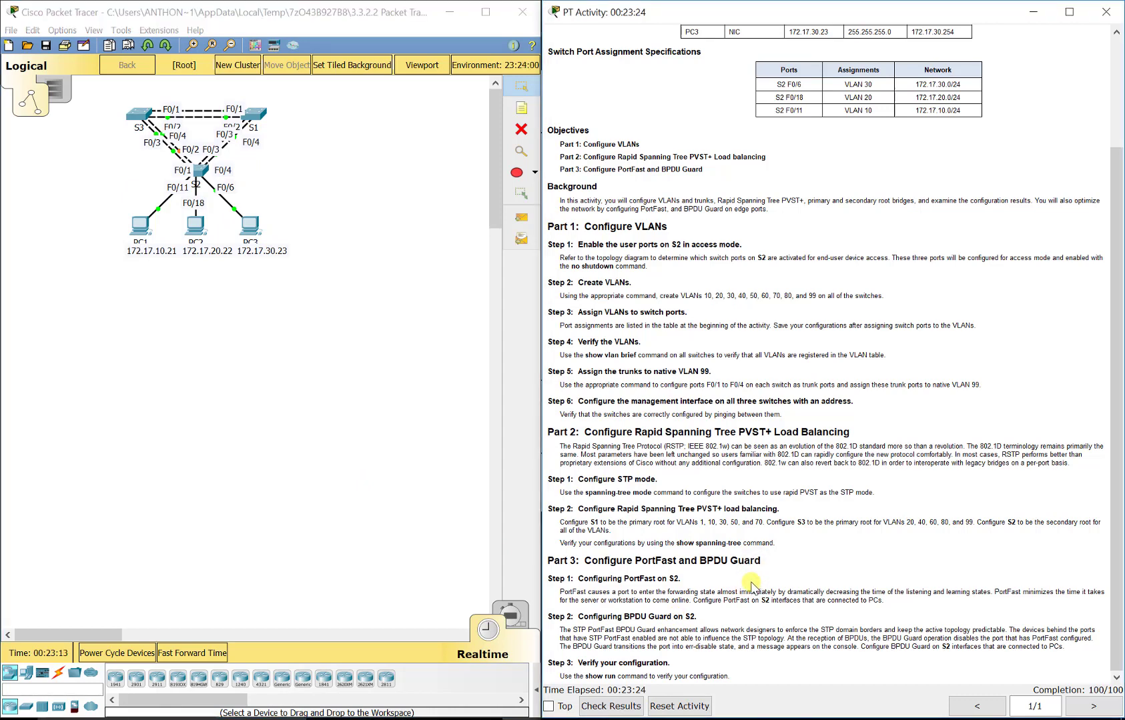
pyautogui.scroll(3, 665, 298)
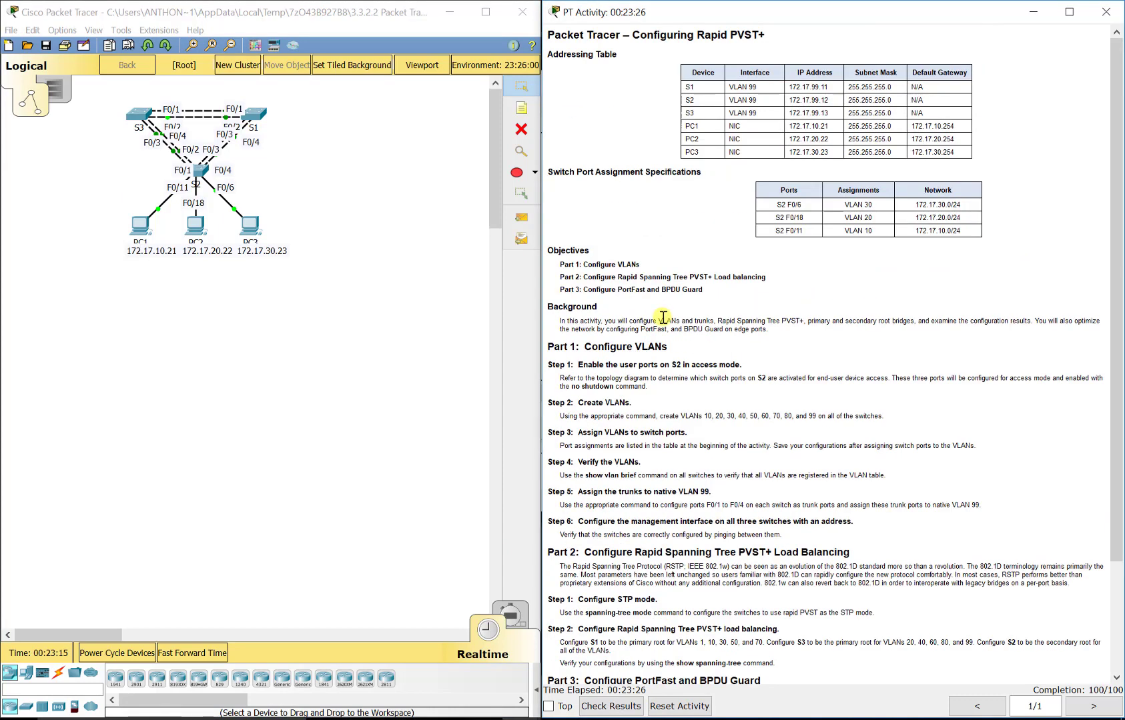